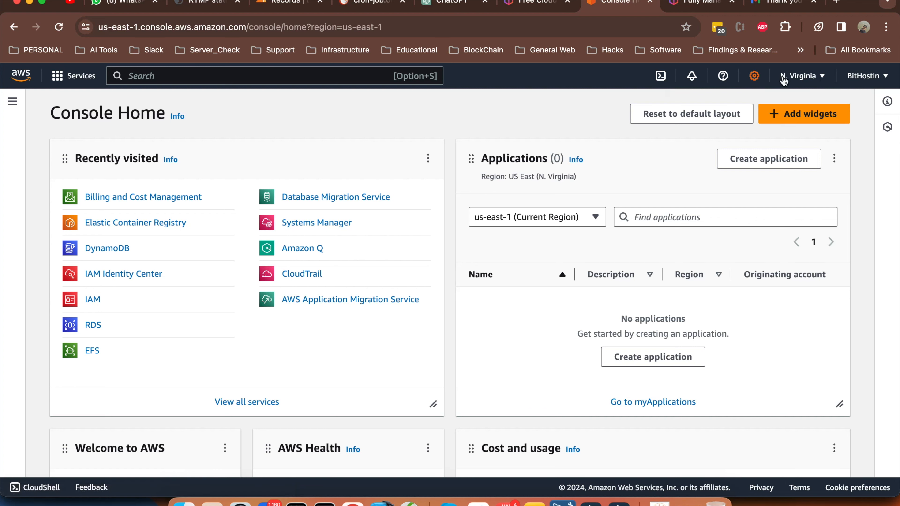
Check the AWS region list, then open the IAM dashboard from the console home
click(802, 75)
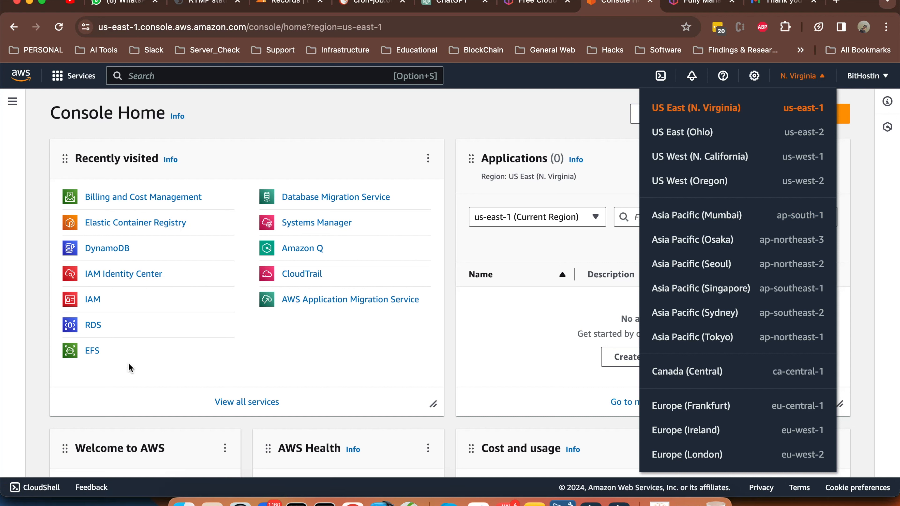
click(93, 300)
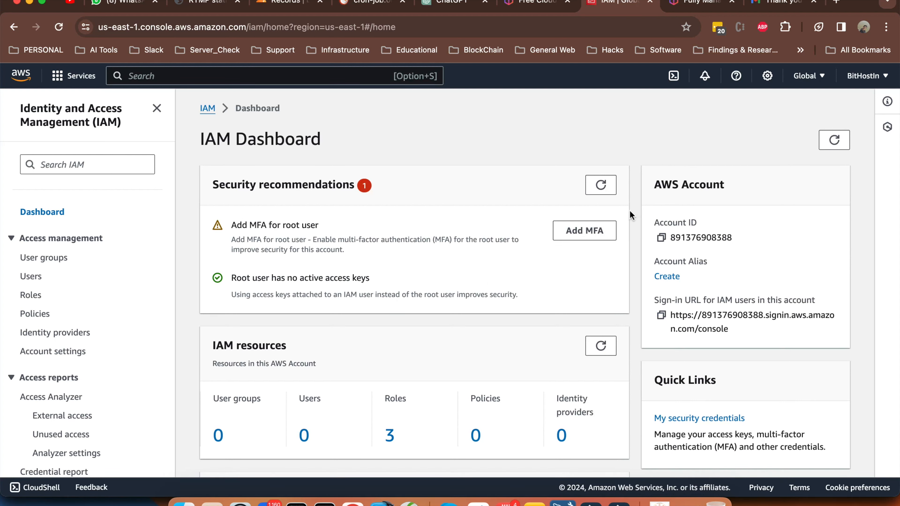
Create the account alias 'bithostin' so the sign-in URL becomes bithostin.signin.aws.amazon.com
click(663, 278)
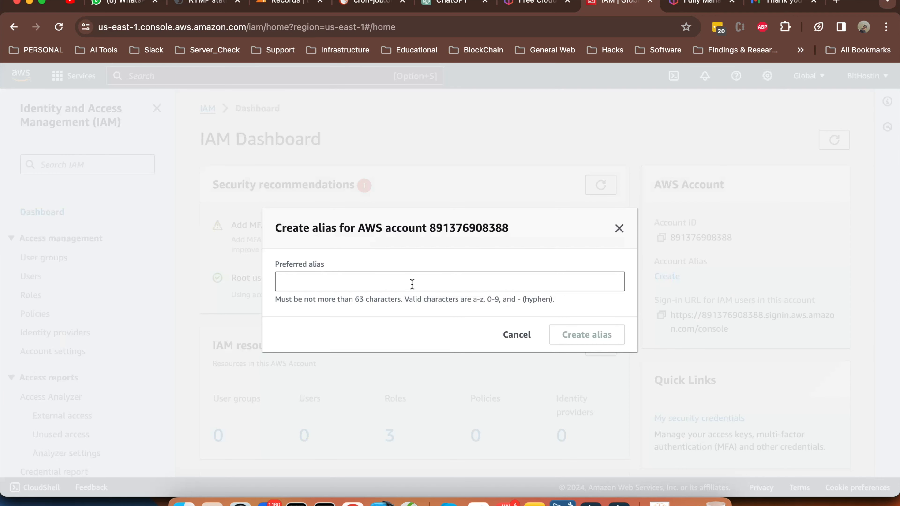
click(412, 284)
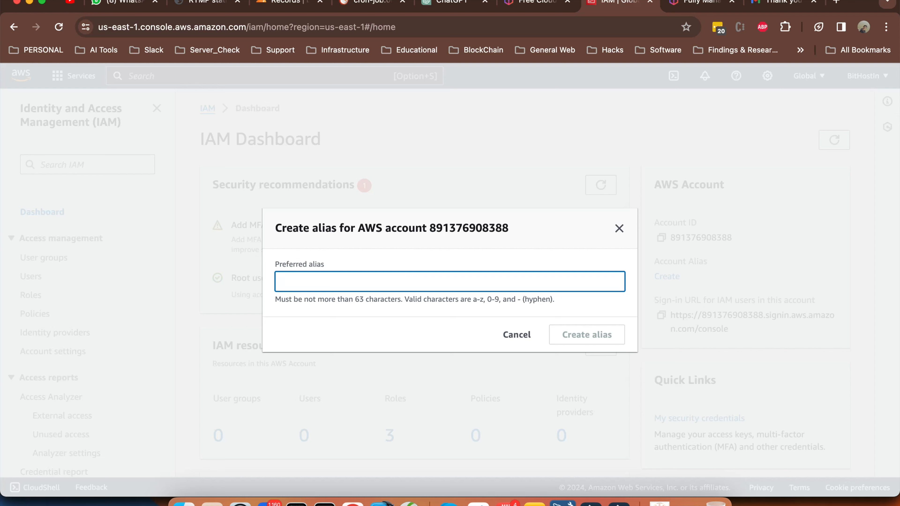
text(bithostin)
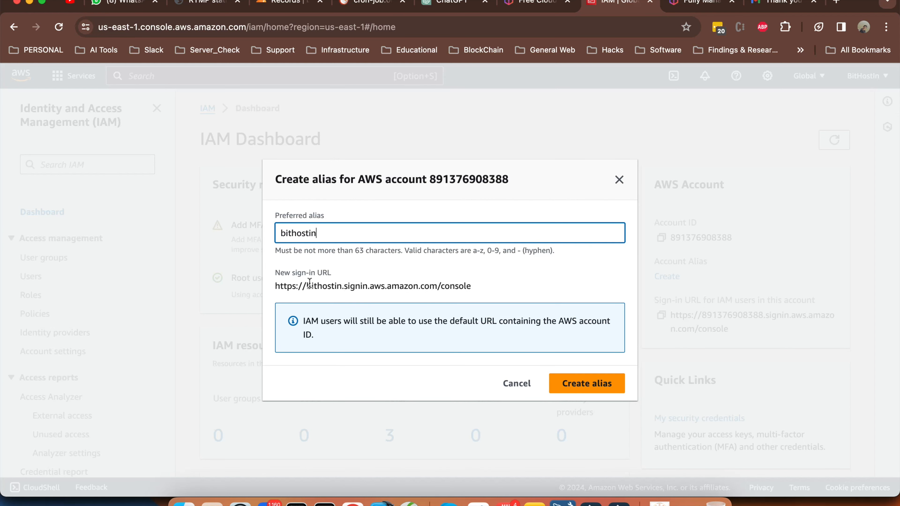
drag(306, 286, 340, 286)
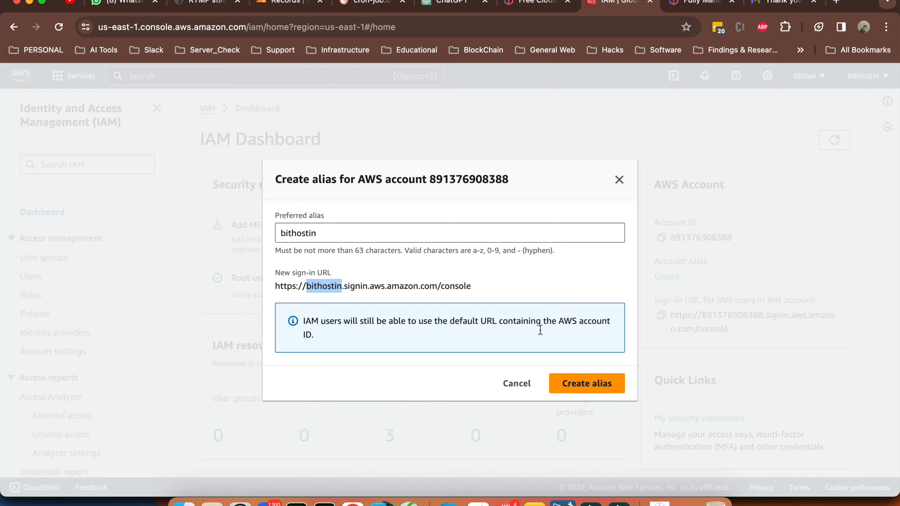
click(587, 385)
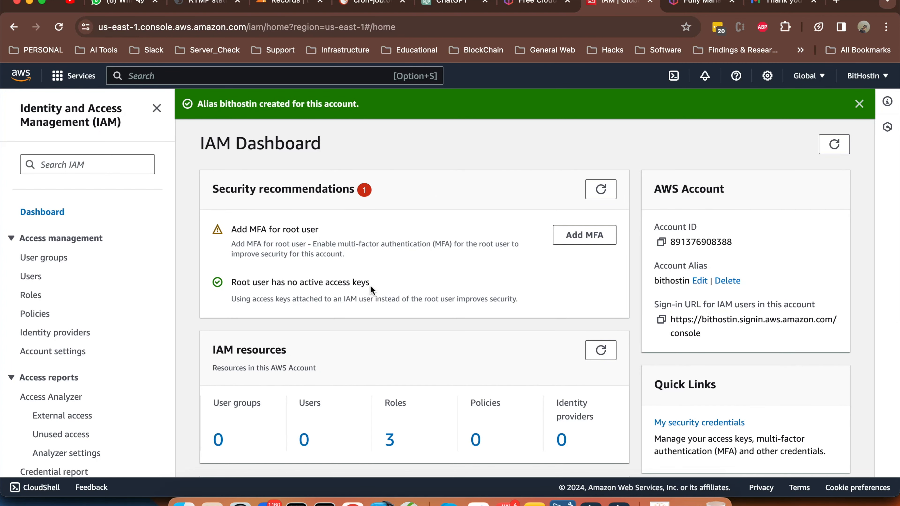
Open the Roles list under IAM resources and start creating a new role
scroll(227, 224, down, 5)
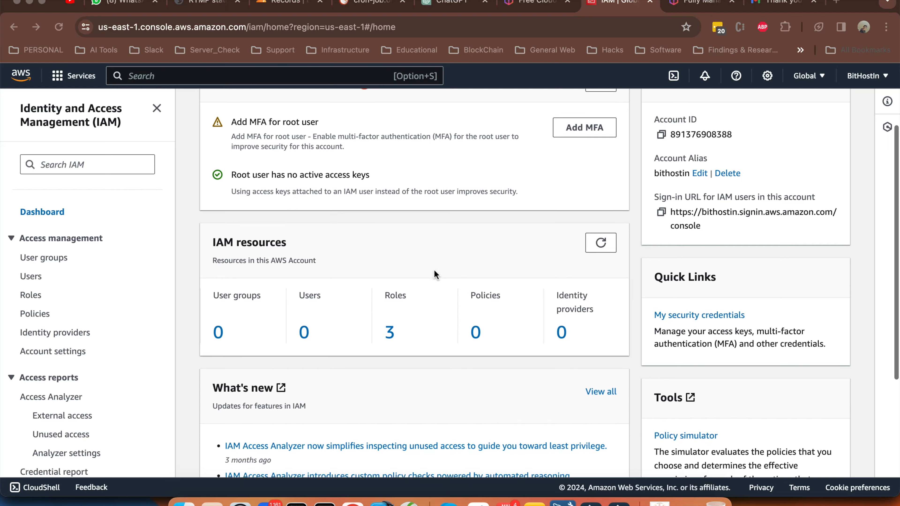
scroll(435, 275, down, 3)
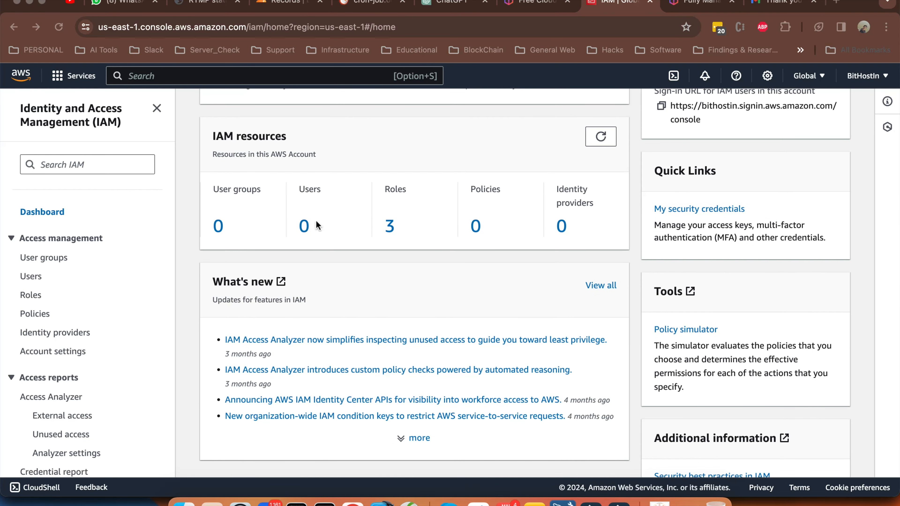
click(391, 227)
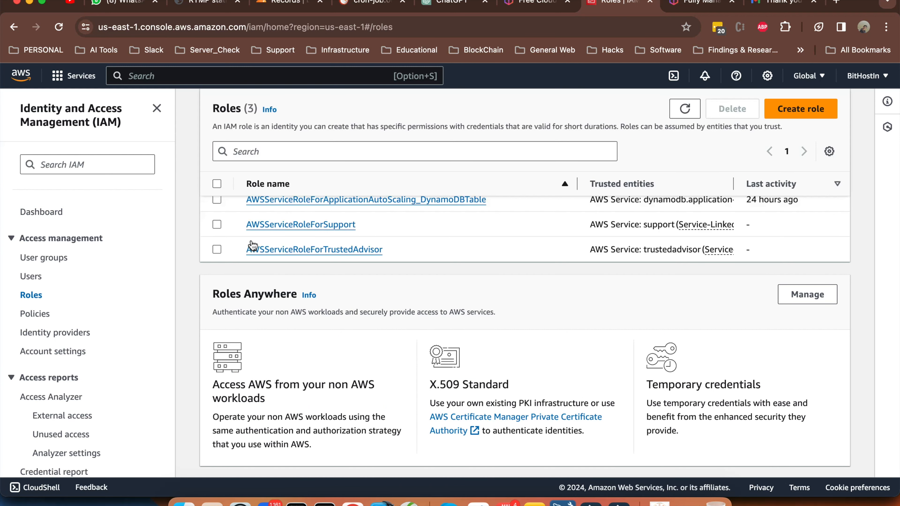
scroll(294, 248, up, 2)
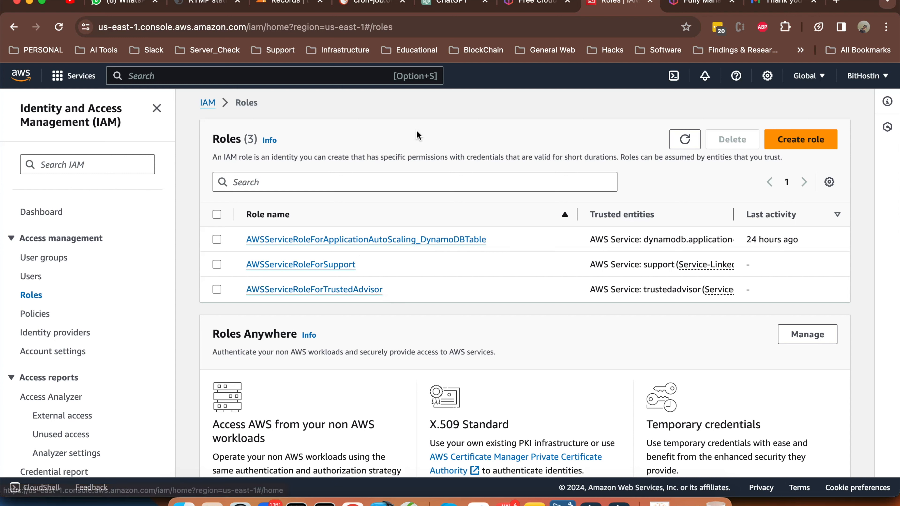
click(796, 140)
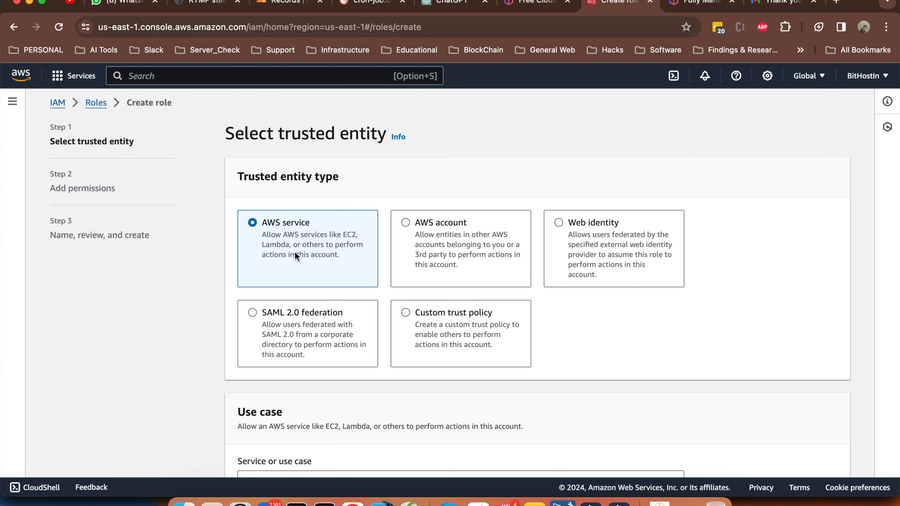
Choose AWS account (this account) as the role's trusted entity
click(406, 223)
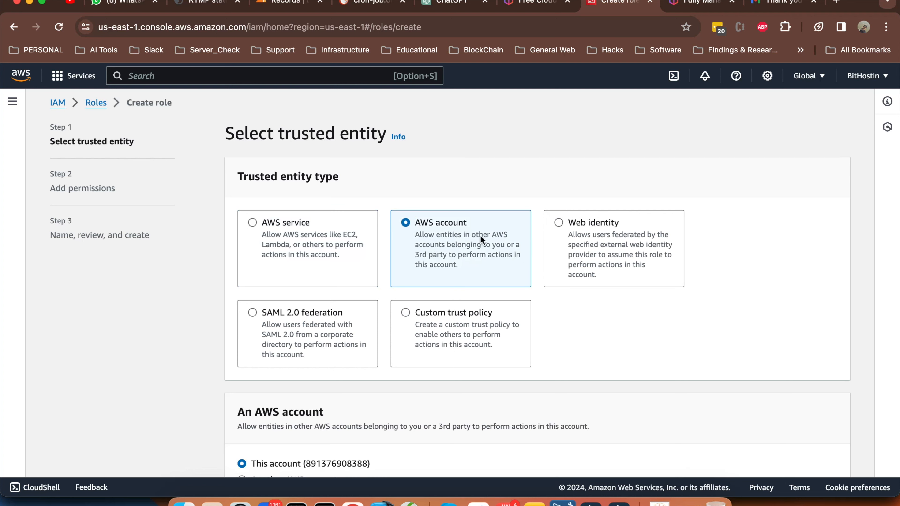
scroll(501, 238, down, 2)
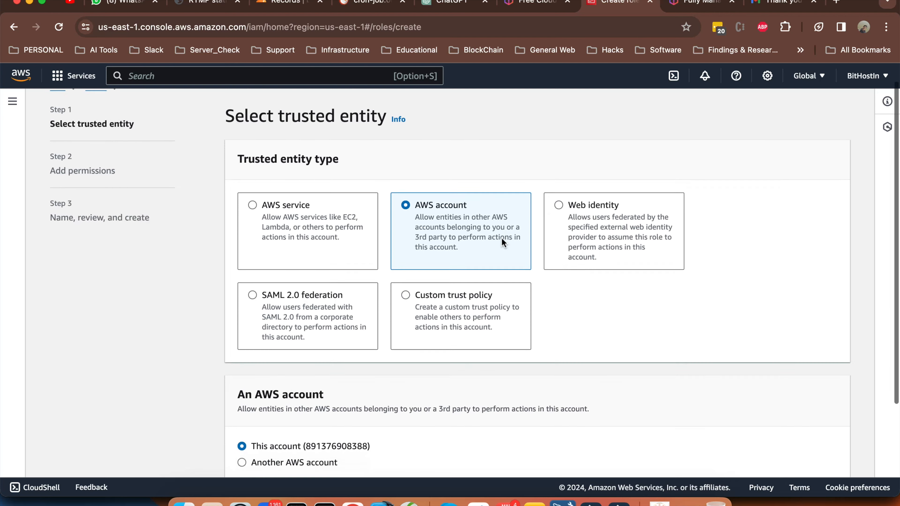
scroll(501, 238, down, 3)
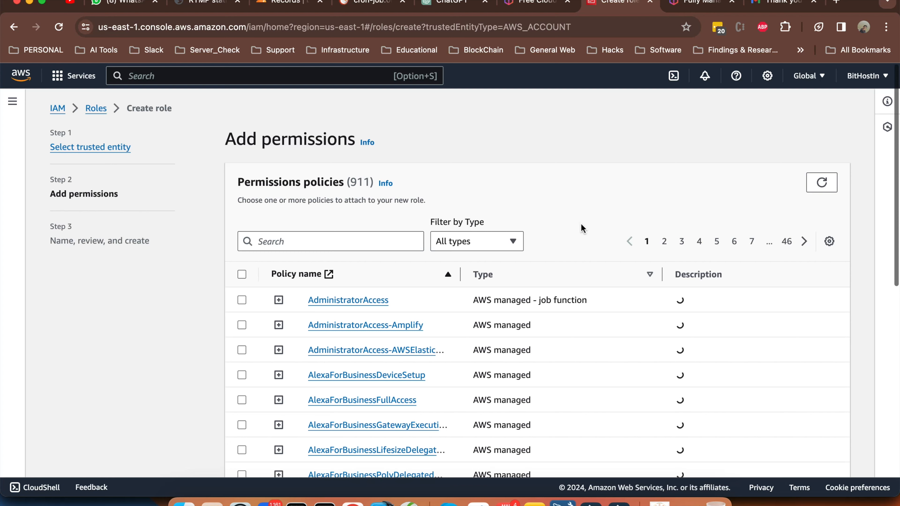
Inspect the AdministratorAccess policy's JSON and keep the filter on all policy types
scroll(628, 252, down, 1)
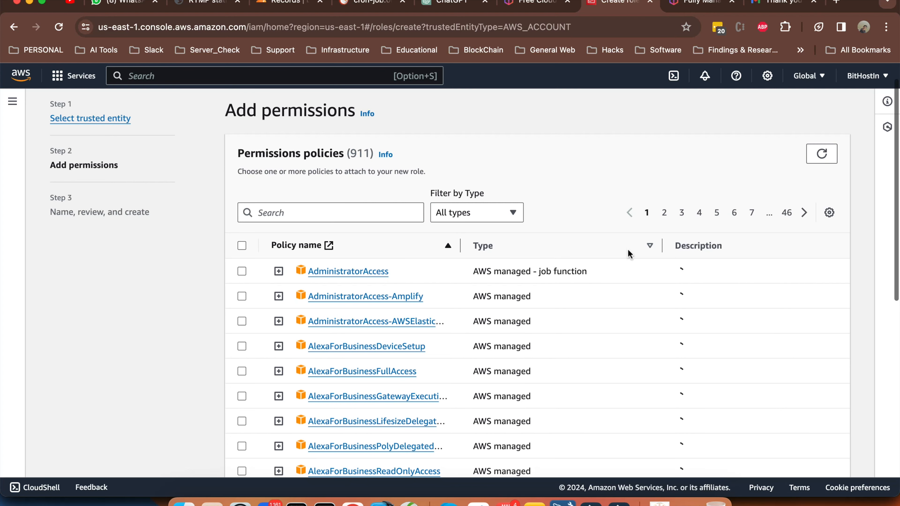
scroll(629, 283, up, 1)
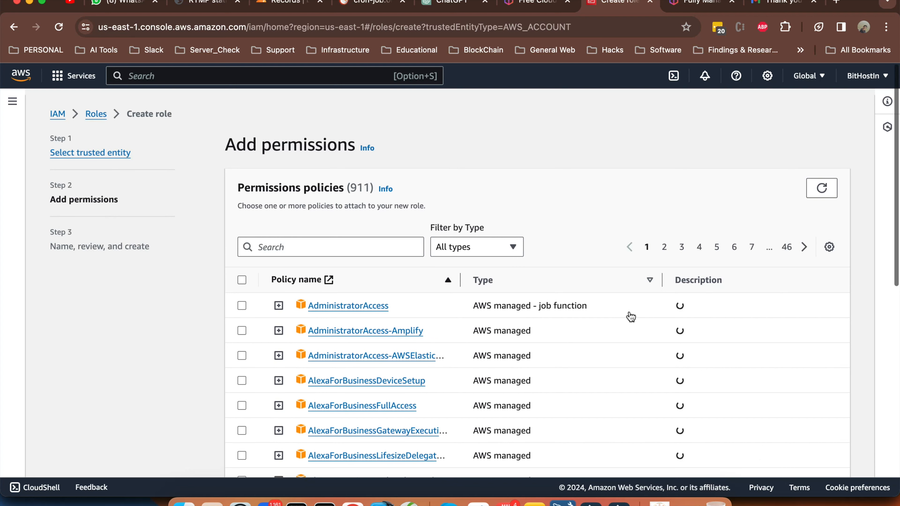
scroll(631, 317, down, 12)
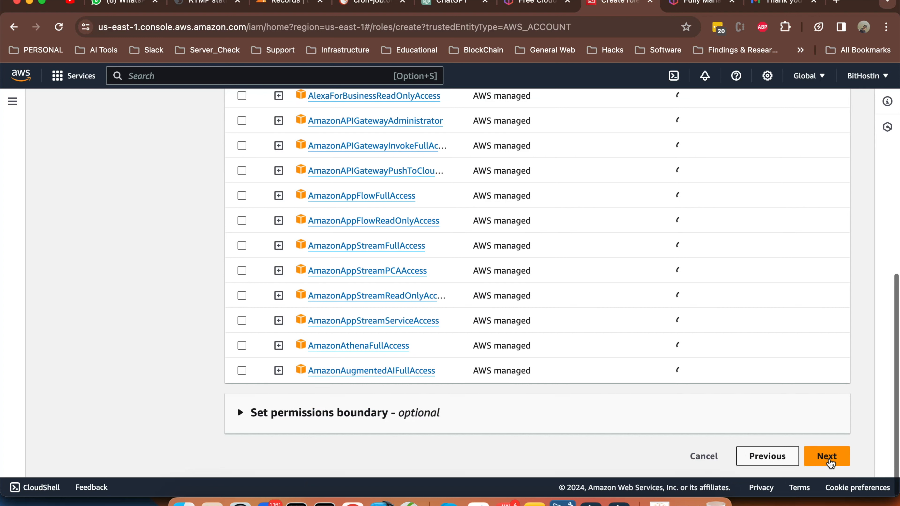
click(767, 455)
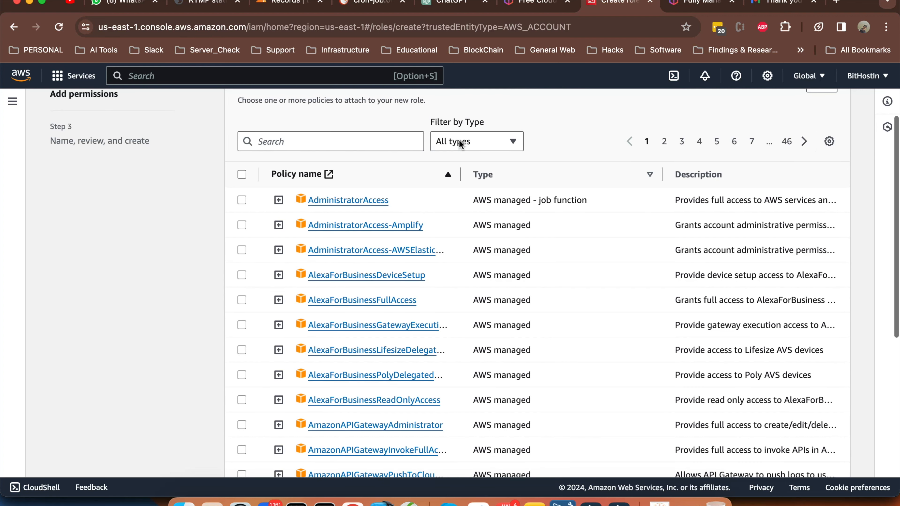
scroll(462, 144, up, 1)
click(278, 232)
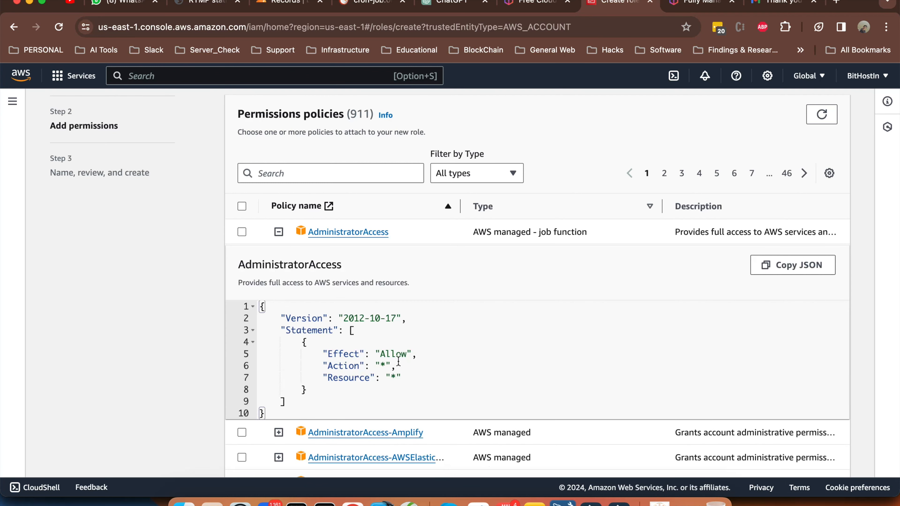
click(279, 232)
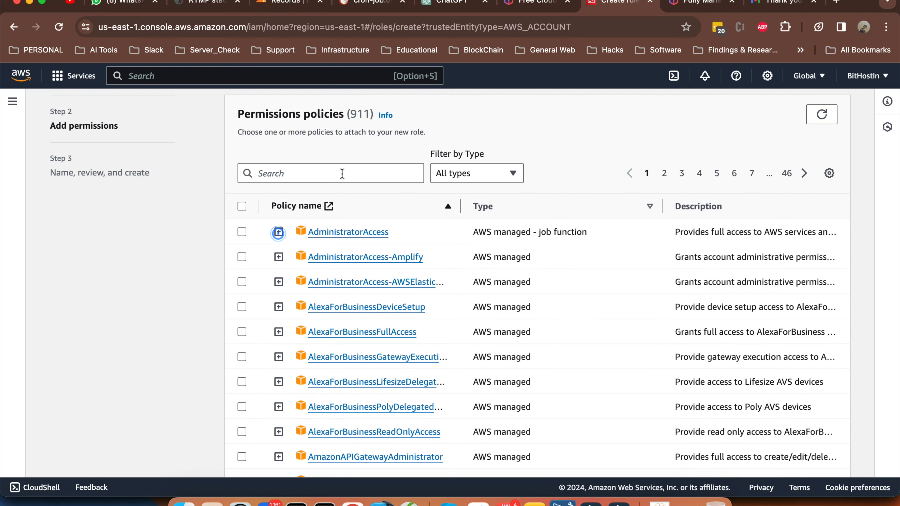
click(491, 173)
click(490, 170)
Search policies for 'ec2', select AmazonEC2ReadOnlyAccess, and continue to name and review
click(346, 173)
text(e)
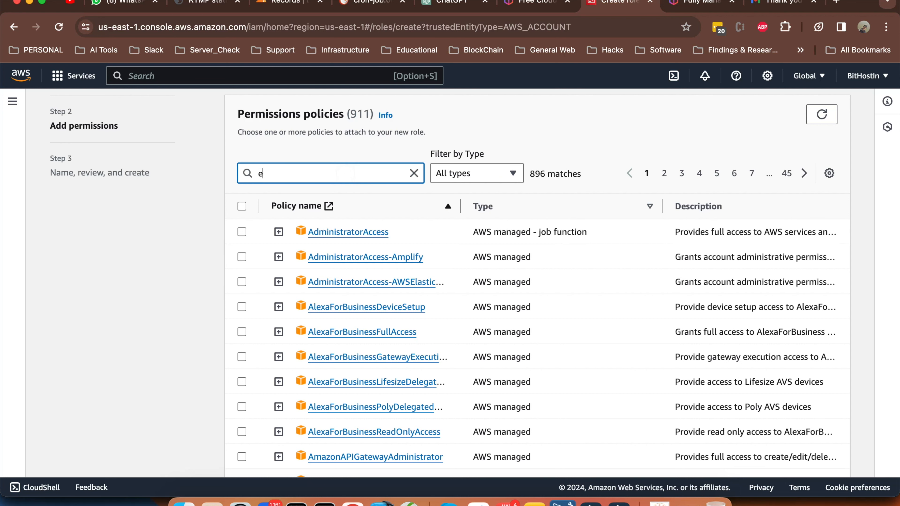
text(c2)
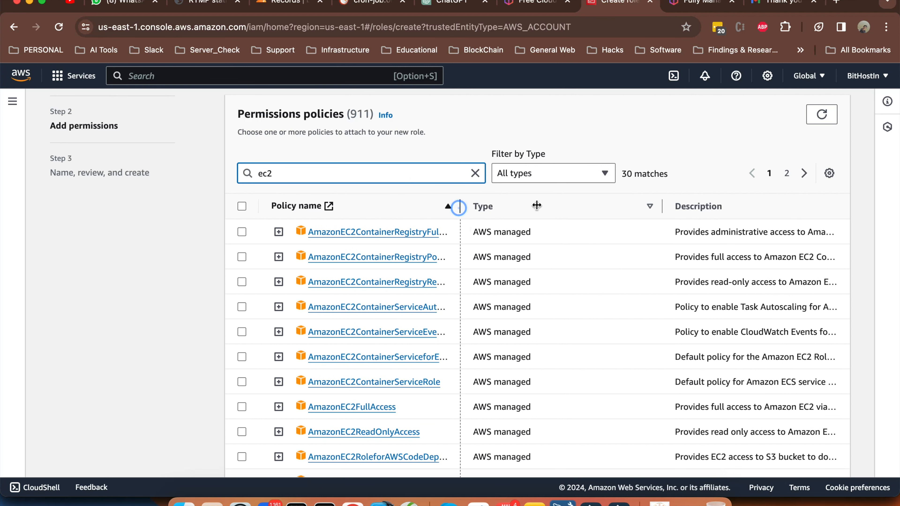
drag(459, 208, 536, 207)
scroll(335, 306, down, 1)
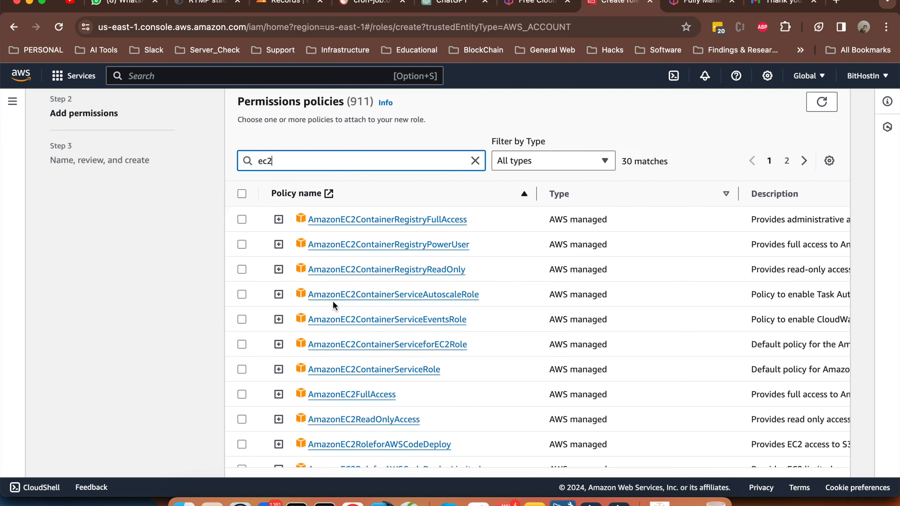
scroll(334, 305, down, 5)
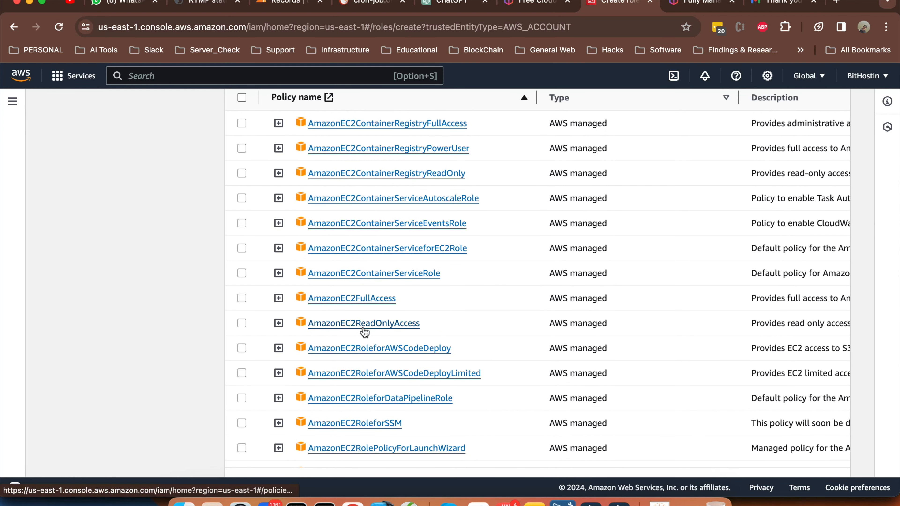
click(242, 324)
scroll(366, 329, down, 10)
click(833, 447)
scroll(373, 188, down, 2)
Enter the role name 'EC2 Monitoring ReadOnly', inserting a hyphen before ReadOnly
click(374, 188)
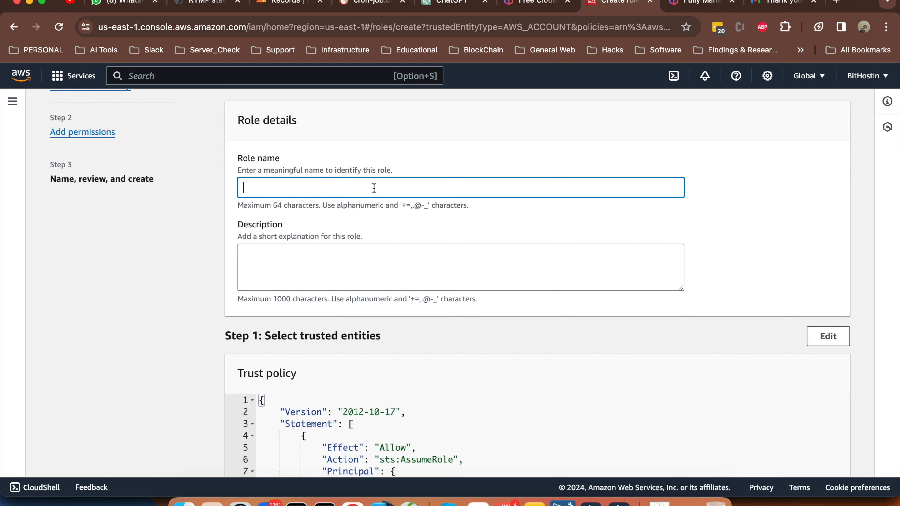
text(S)
text(e)
key(BackSpace)
key(BackSpace)
text(Mo)
key(BackSpace)
key(BackSpace)
text(EC2 Monitoring Ready)
key(BackSpace)
text(Only)
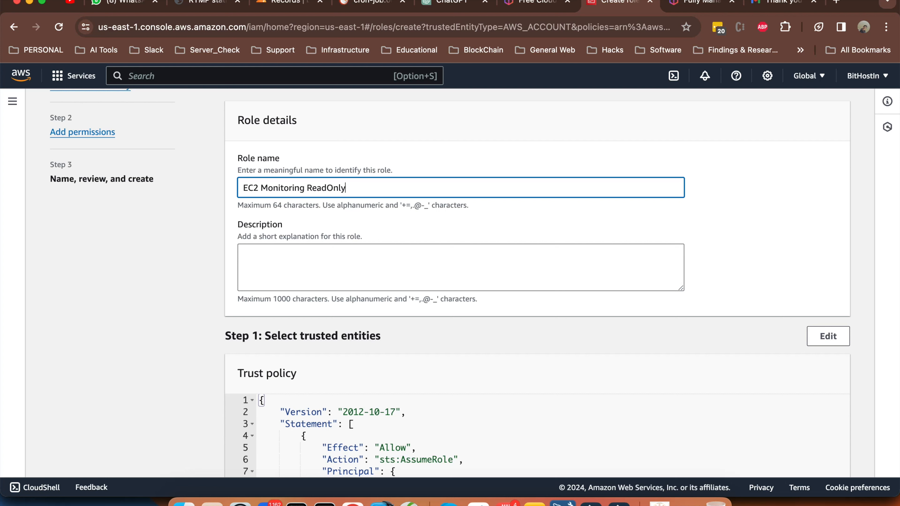
double_click(332, 187)
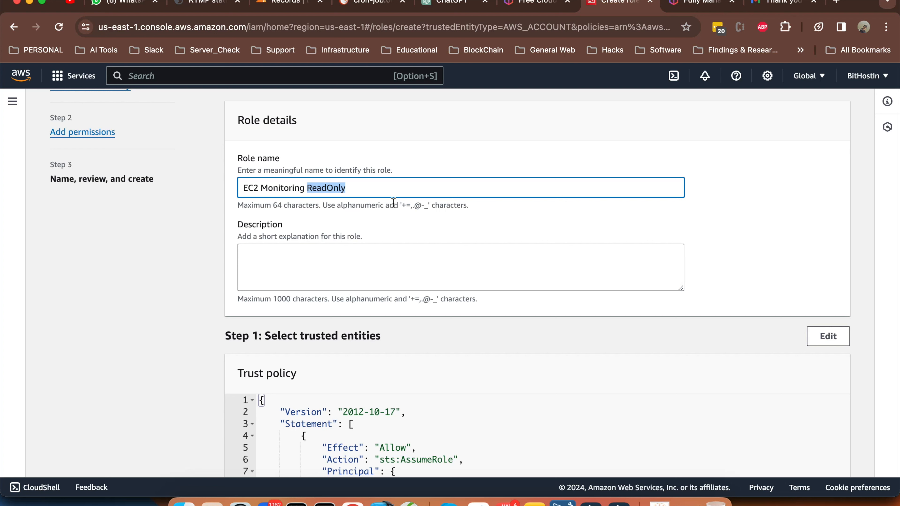
triple_click(331, 185)
key(super+c)
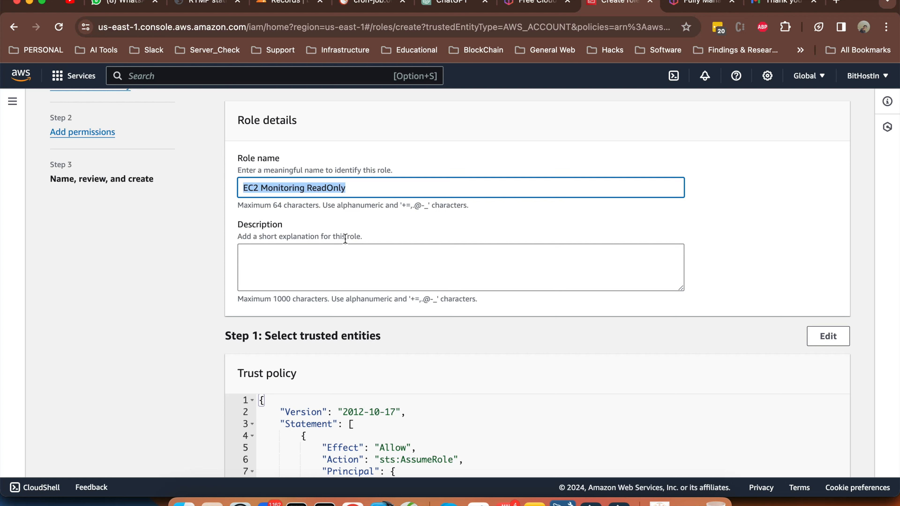
click(357, 254)
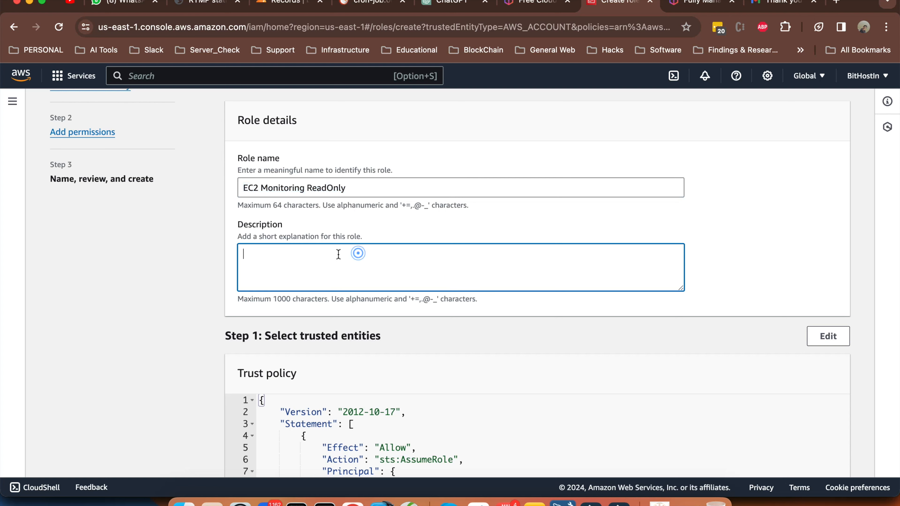
click(332, 184)
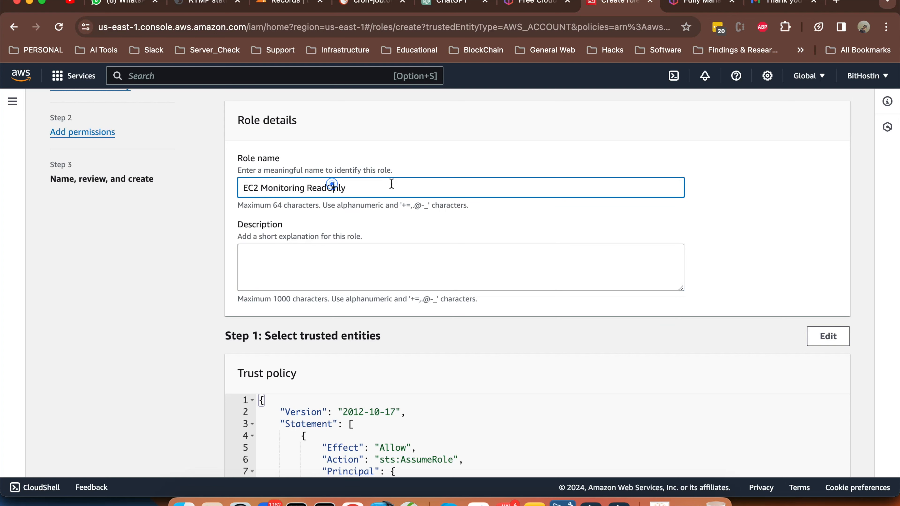
click(307, 188)
text(-)
Set the role description to 'EC2 Monitoring ReadOnly role'
scroll(413, 255, down, 1)
click(413, 254)
key(super+v)
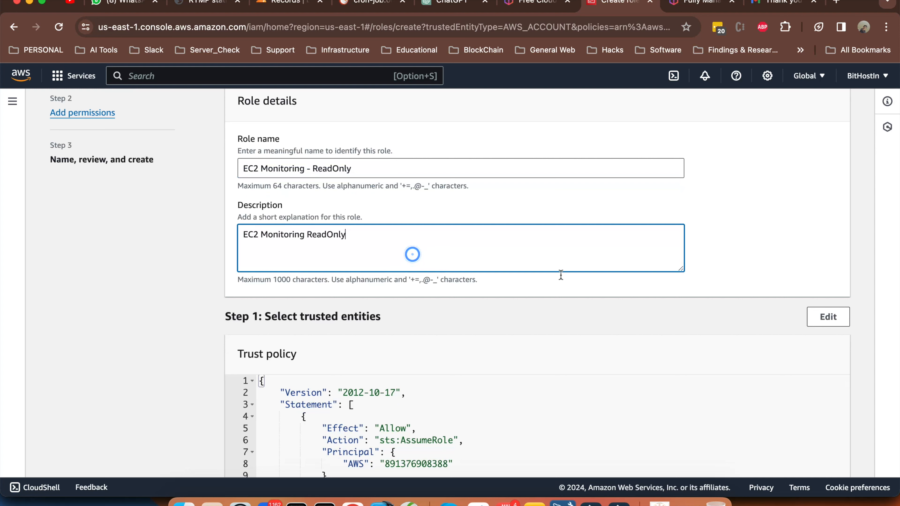
text(role)
Add a tag with key Name and value 'EC2 Monitoring ReadOnly'
scroll(724, 300, down, 5)
scroll(723, 300, down, 1)
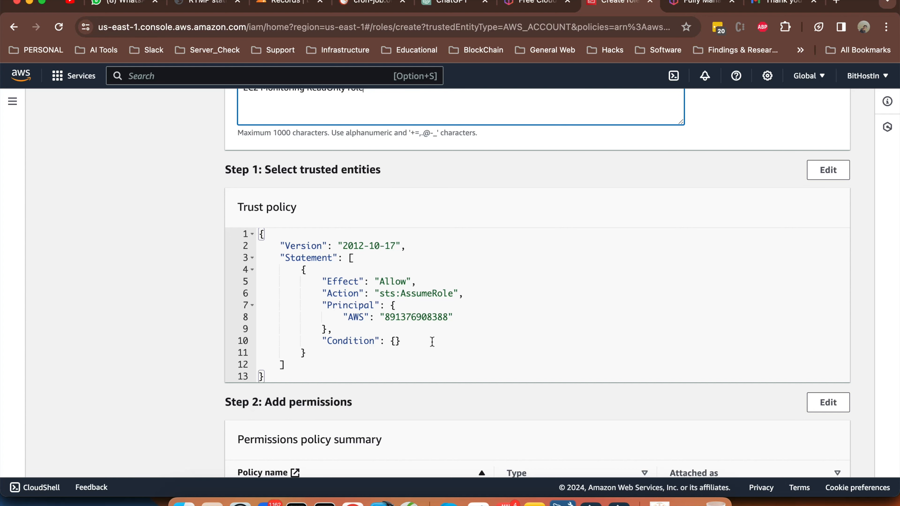
scroll(432, 342, down, 5)
scroll(433, 346, down, 5)
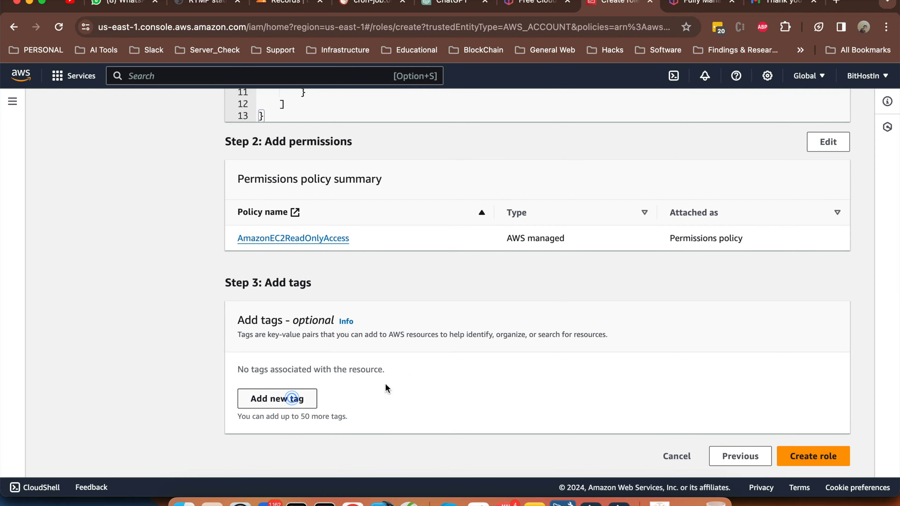
click(293, 400)
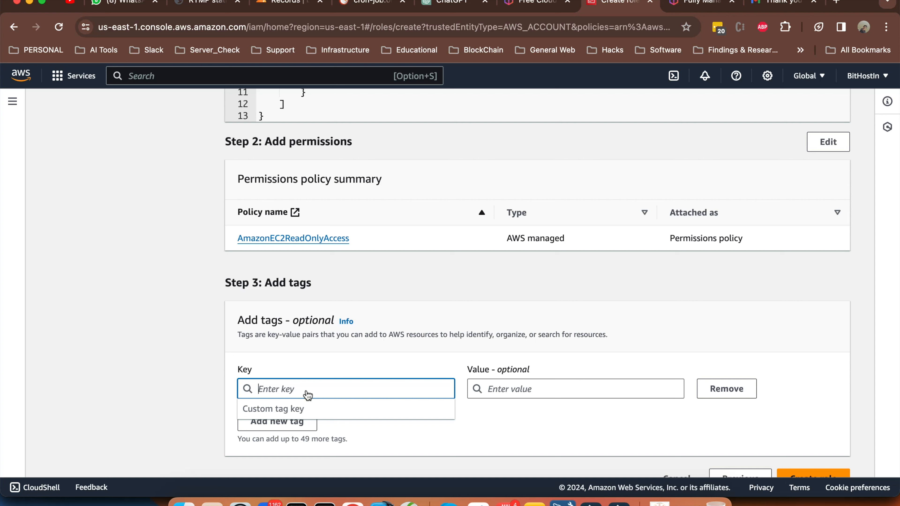
text(Na)
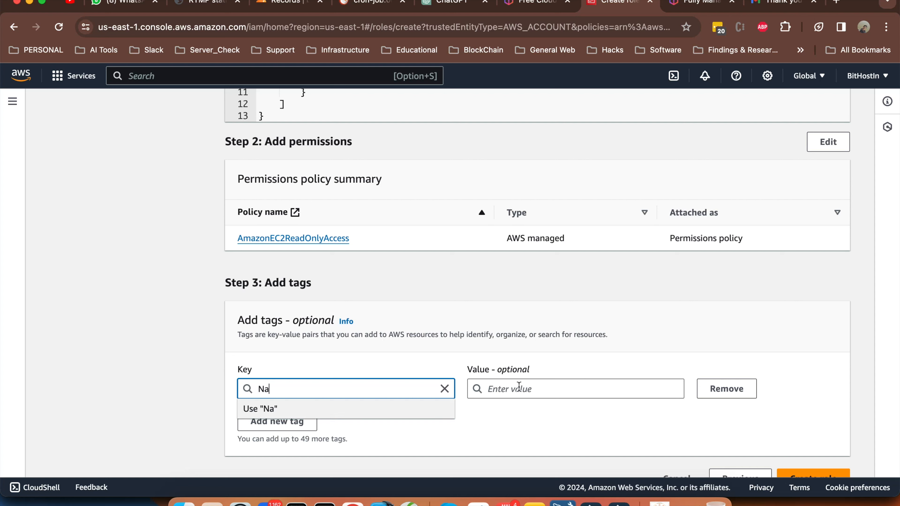
text(me)
click(519, 386)
text(EC2 Monitoring ReadOnly)
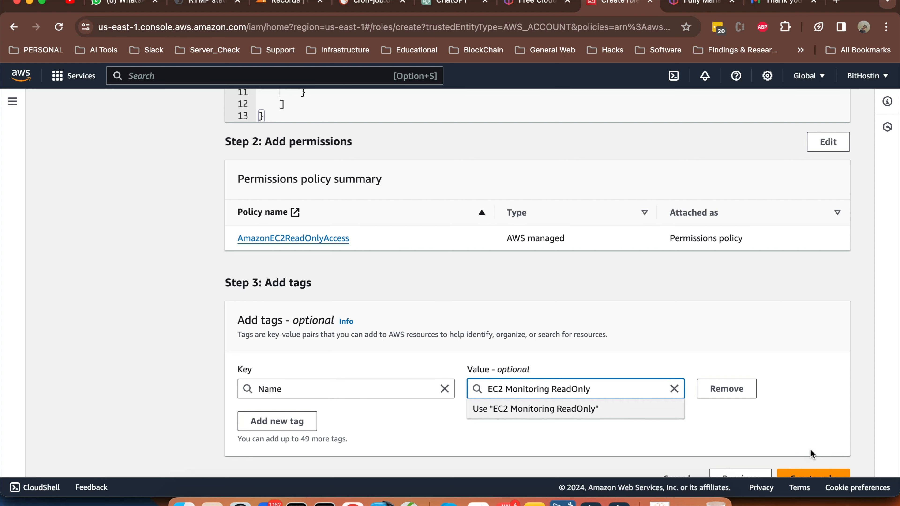
Correct the role name to EC2-Monitoring-ReadOnly and create the role
scroll(359, 276, down, 1)
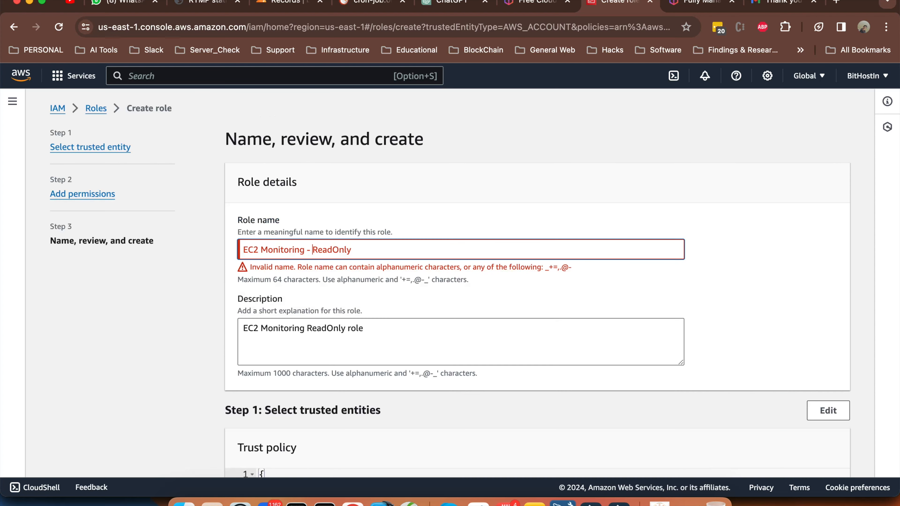
key(BackSpace)
key(Left)
key(BackSpace)
key(BackSpace)
text(-)
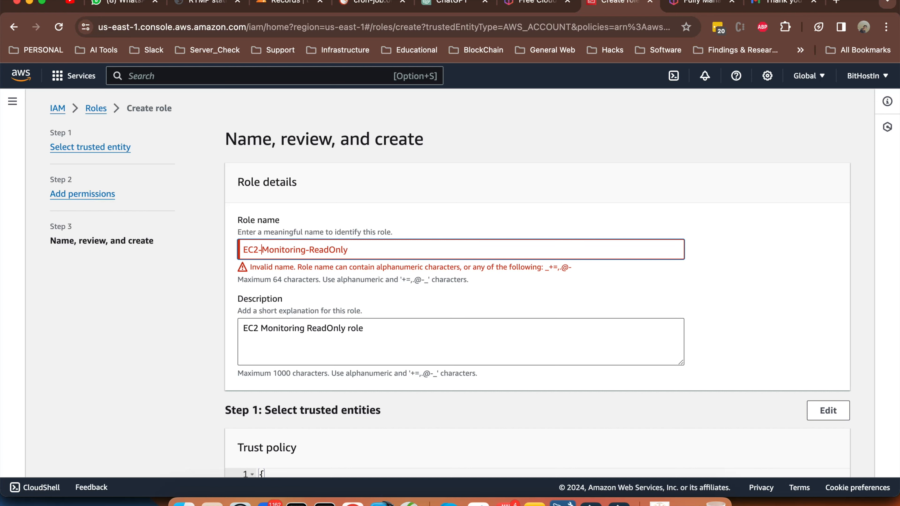
scroll(524, 297, down, 10)
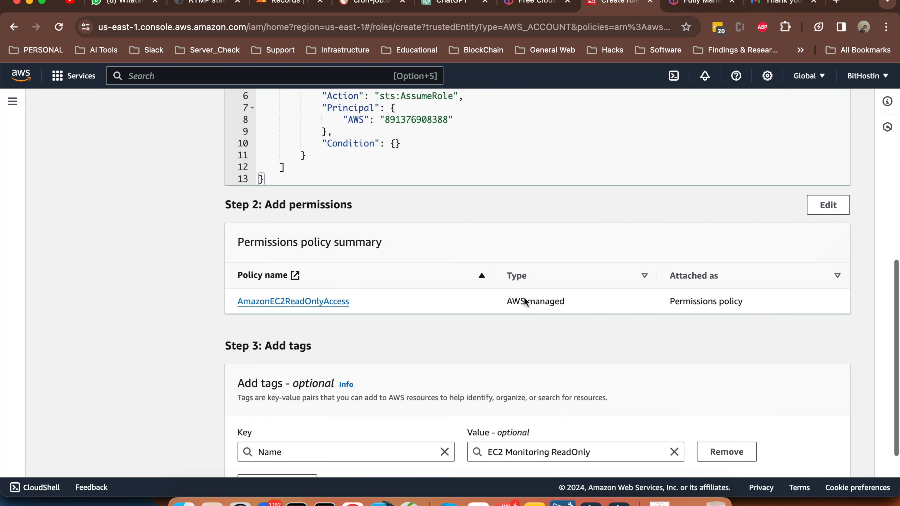
scroll(814, 459, down, 2)
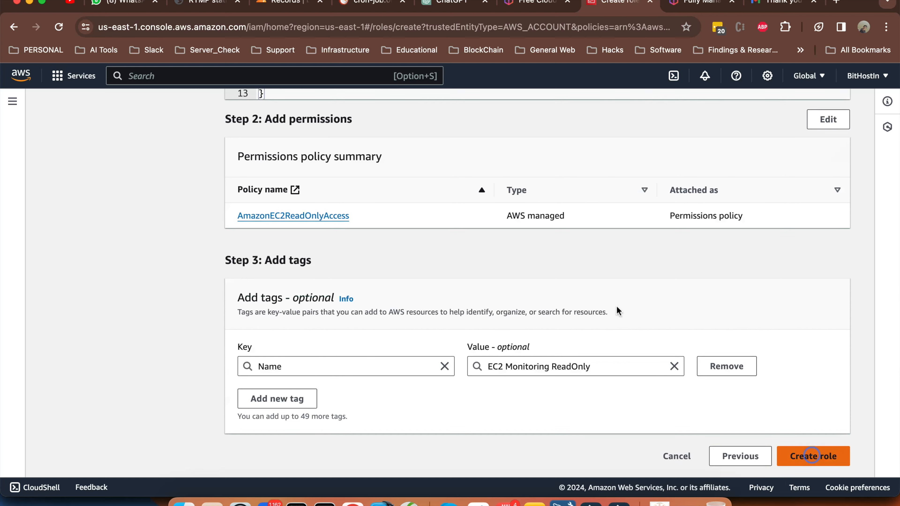
click(813, 456)
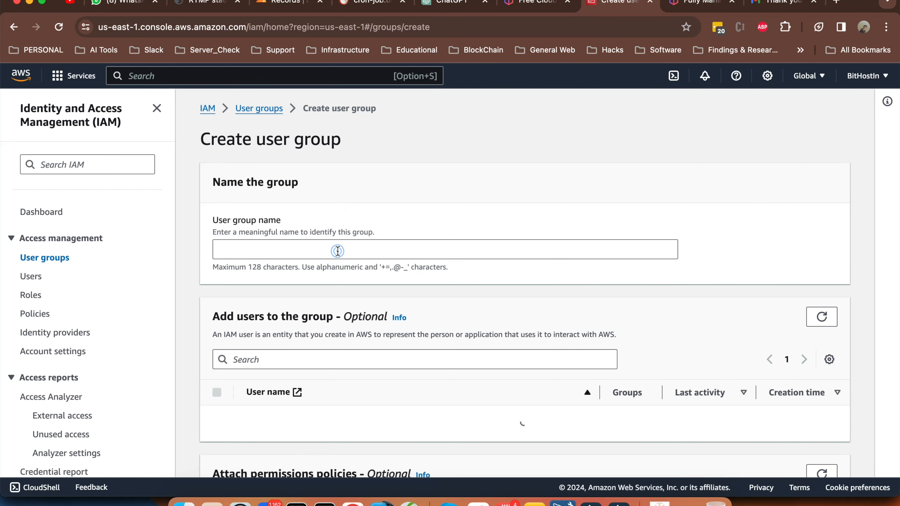
Name the new user group 'ReadOnly-Group' and create it
click(337, 251)
text(R)
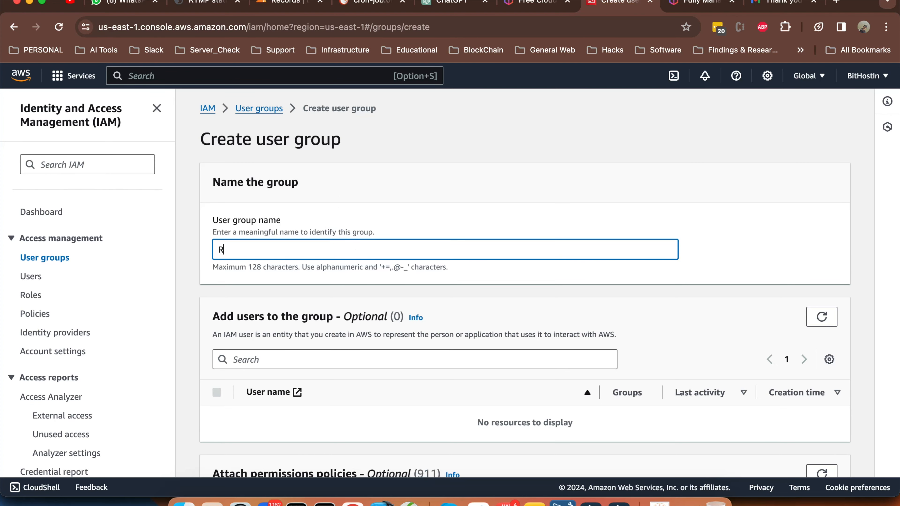
text(eadOnly-Use)
key(BackSpace)
key(BackSpace)
key(BackSpace)
text(Group)
scroll(550, 274, down, 5)
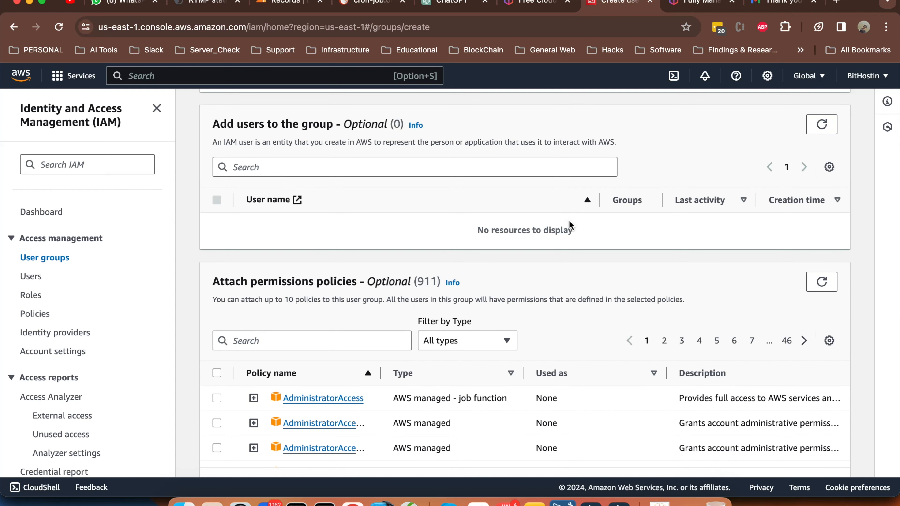
scroll(432, 266, up, 2)
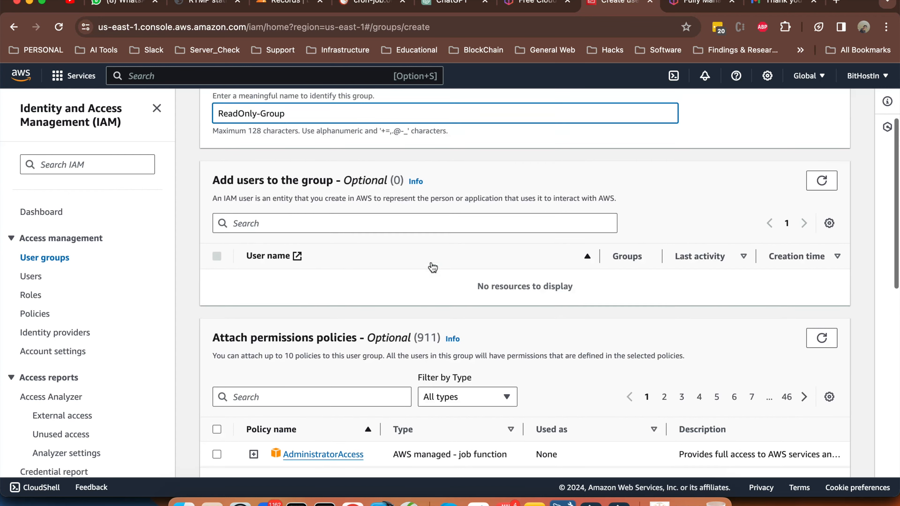
scroll(433, 267, down, 5)
scroll(432, 266, down, 3)
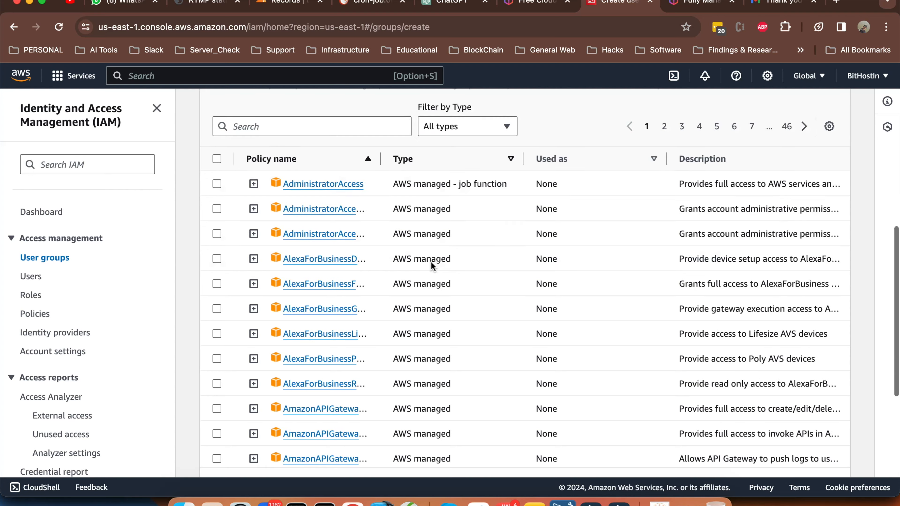
scroll(431, 265, down, 7)
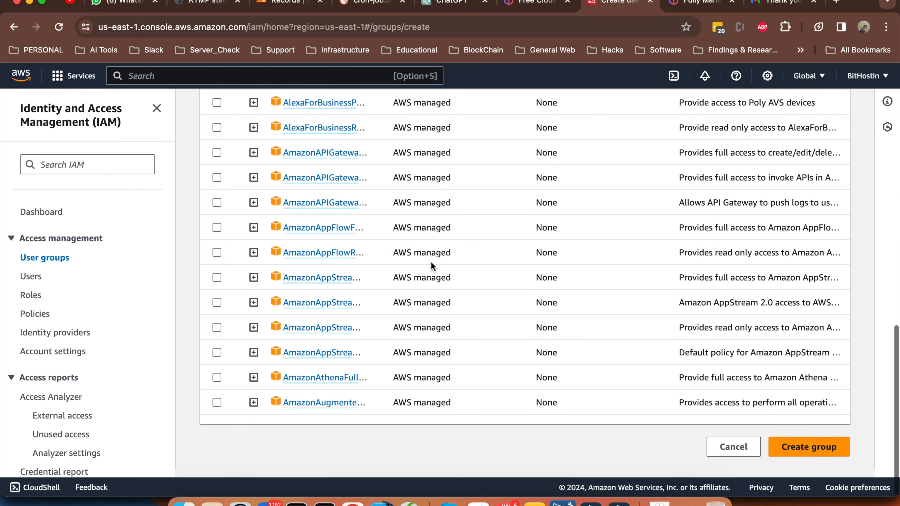
scroll(431, 261, up, 15)
scroll(430, 261, down, 2)
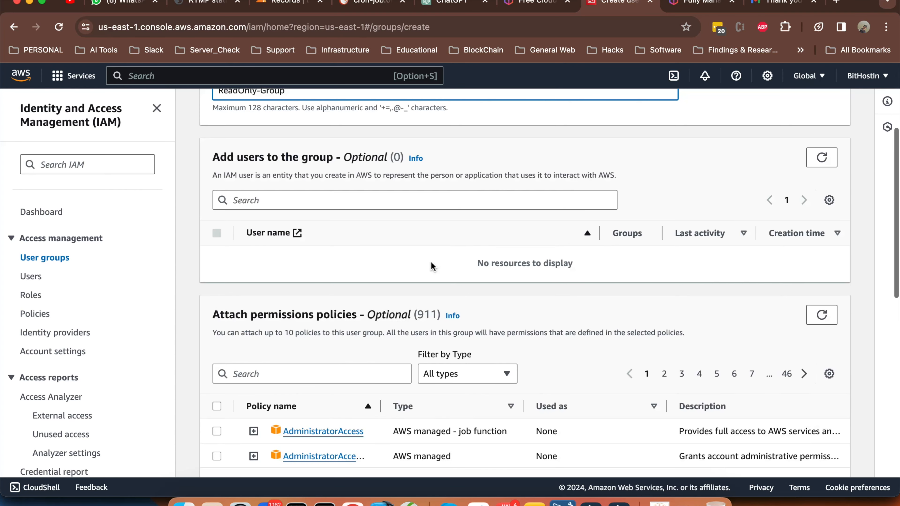
scroll(431, 267, down, 1)
scroll(431, 262, down, 4)
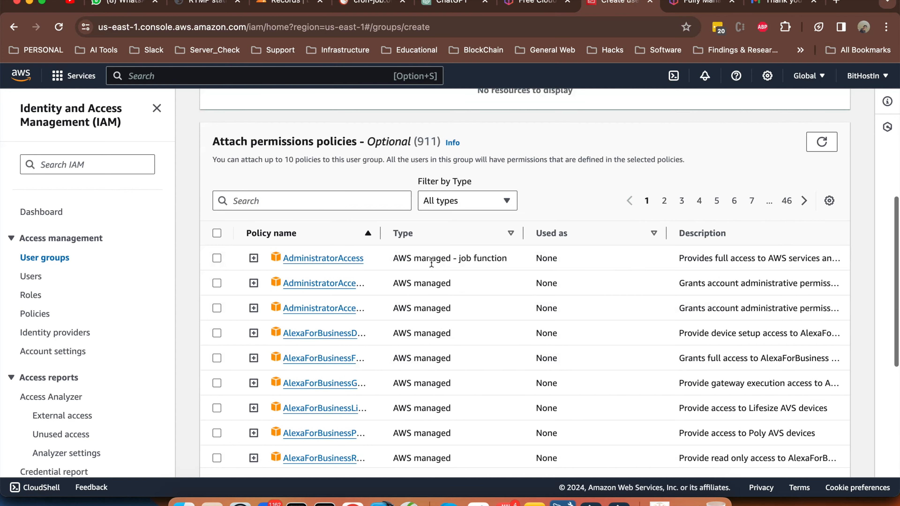
scroll(431, 261, down, 5)
scroll(815, 460, down, 3)
scroll(602, 372, down, 1)
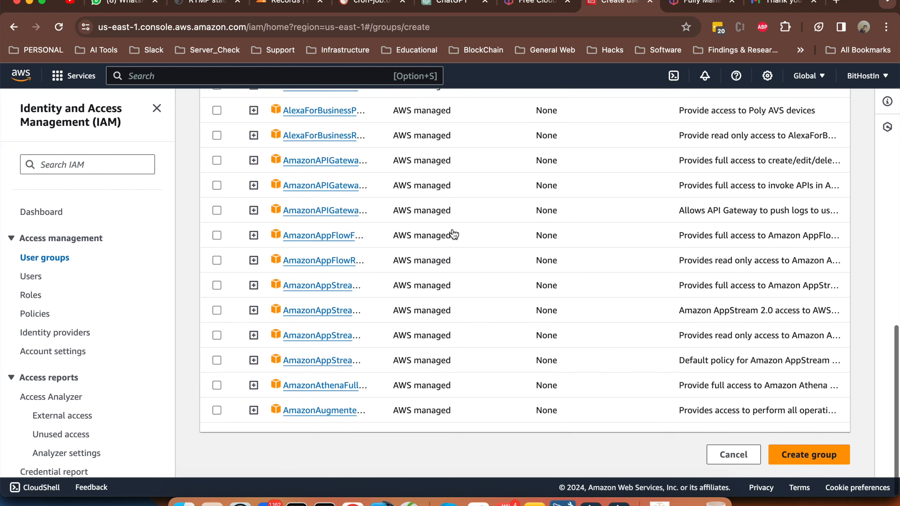
key(Return)
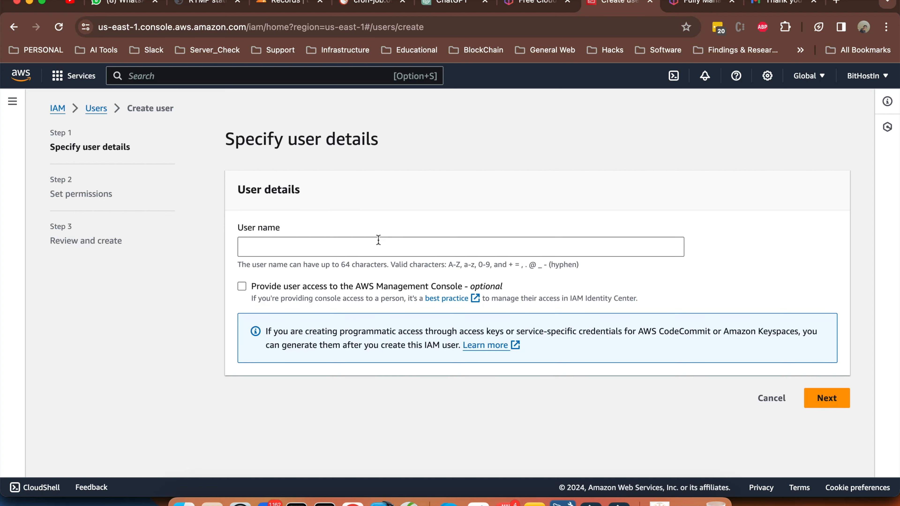
Enter 'youtube-demo' as the user name and enable AWS Management Console access
click(378, 240)
text(youtube-demo)
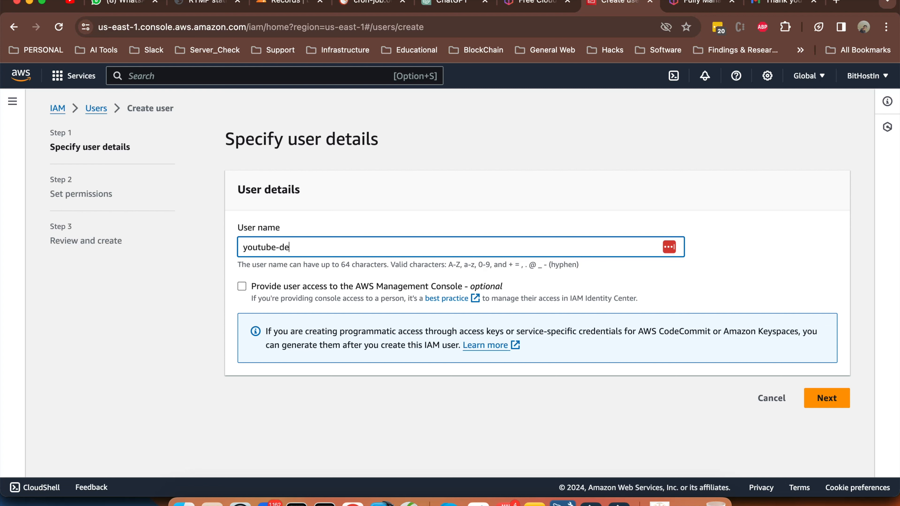
click(597, 279)
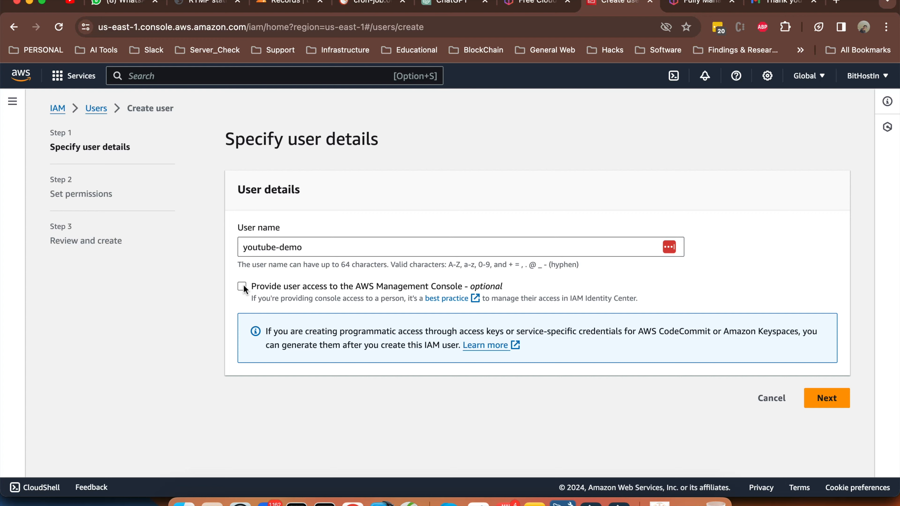
click(54, 78)
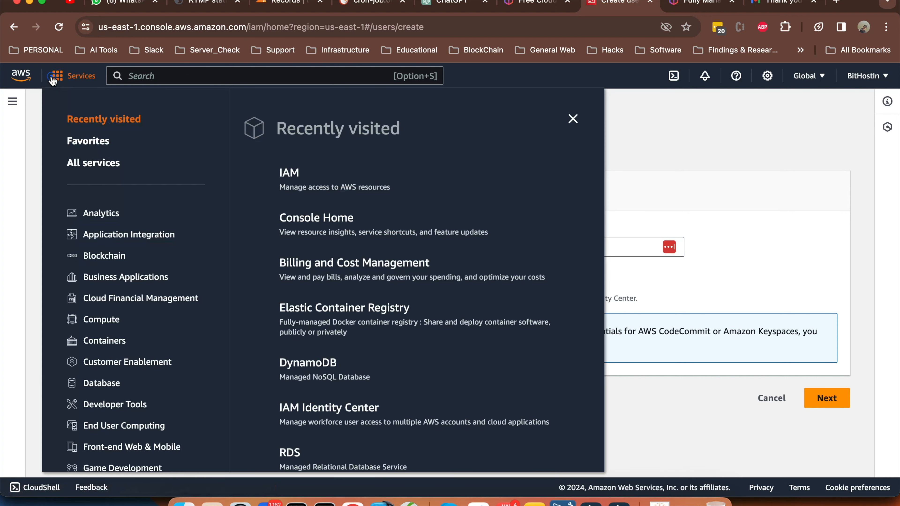
click(692, 161)
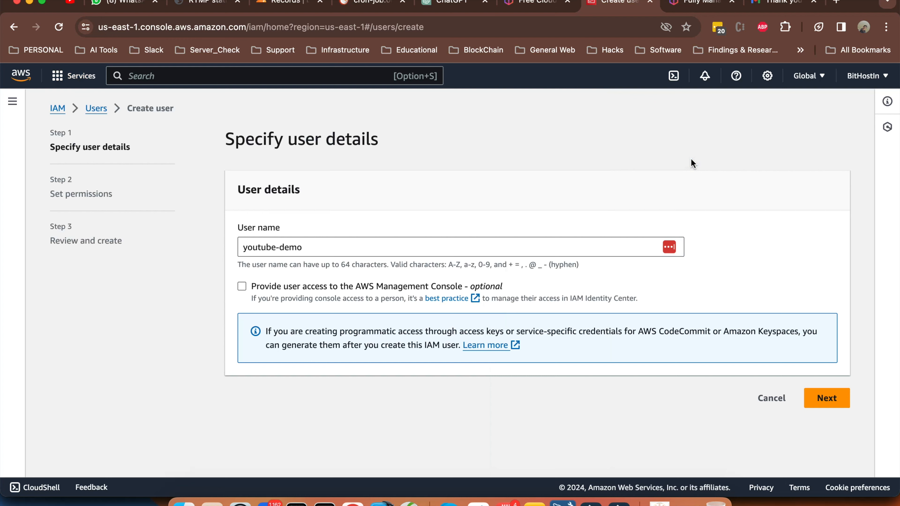
click(242, 286)
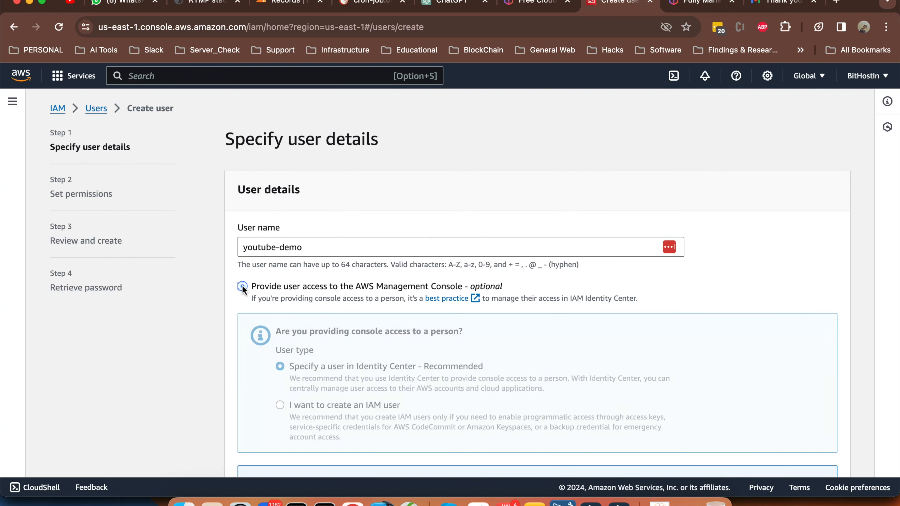
scroll(564, 356, down, 3)
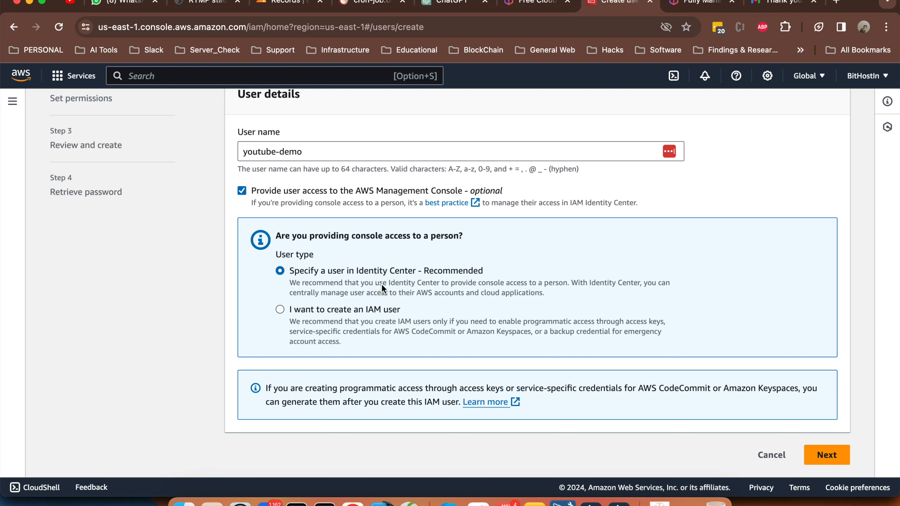
Choose a plain IAM user with a custom console password, then continue to permissions
click(280, 310)
scroll(362, 337, down, 3)
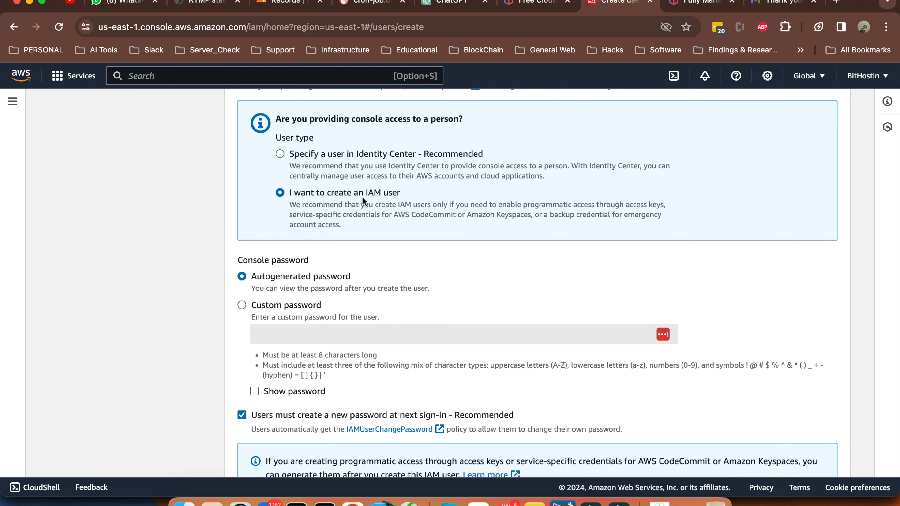
scroll(375, 246, down, 2)
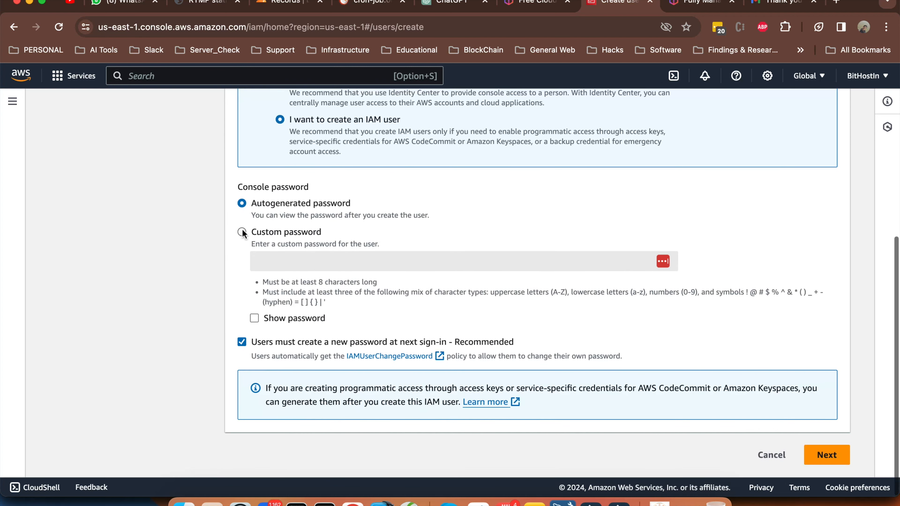
click(242, 231)
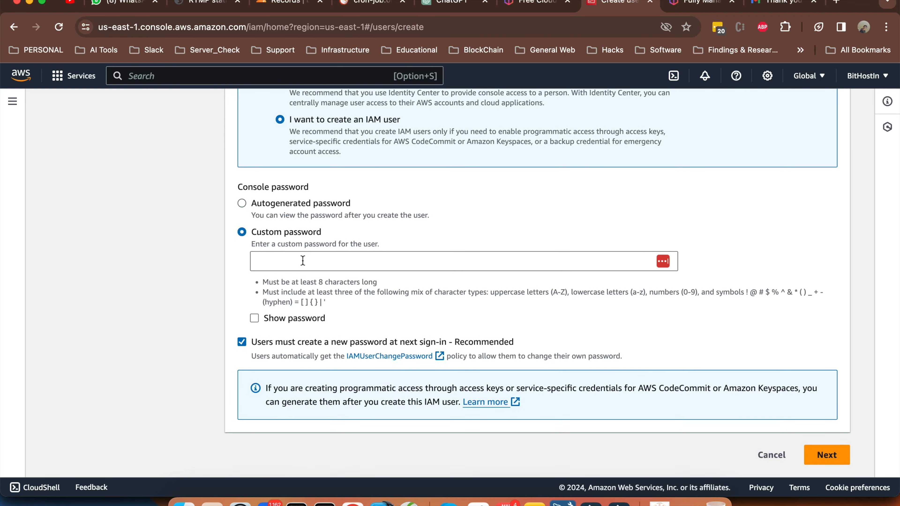
click(303, 260)
text(****)
key(super+a)
text(**********)
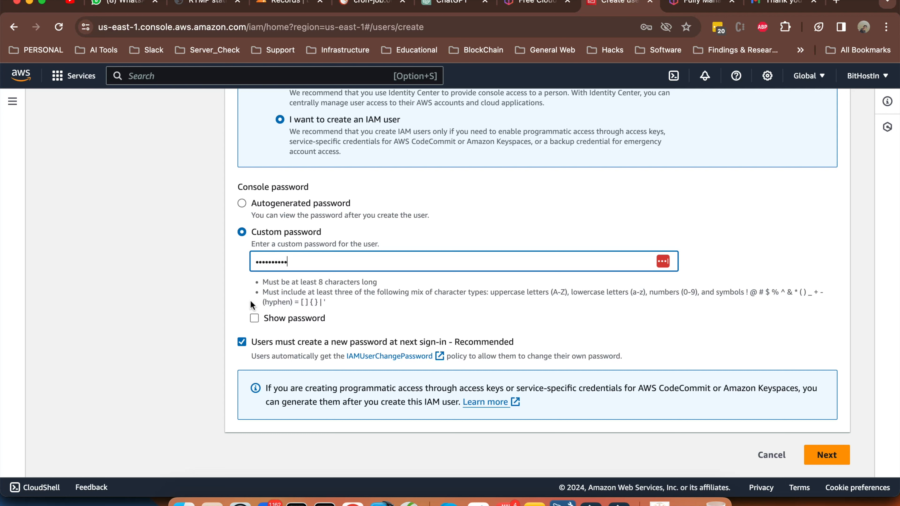
click(235, 292)
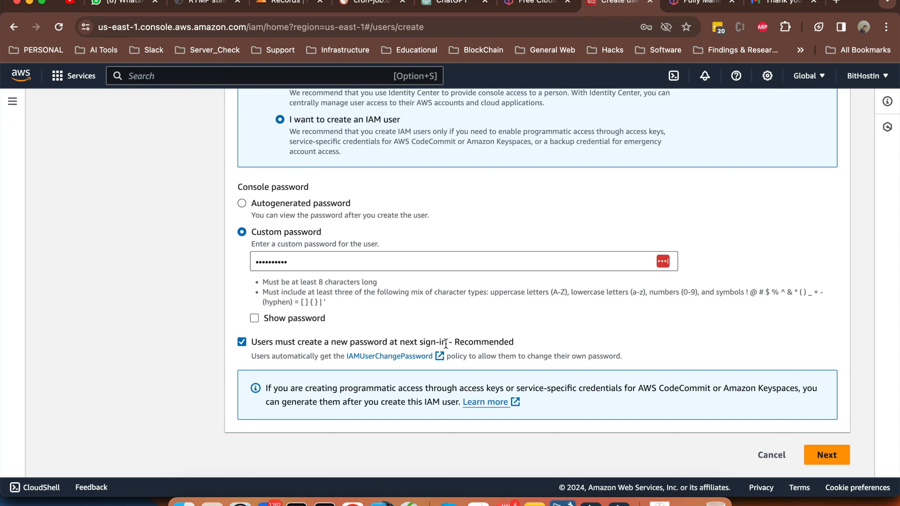
click(831, 460)
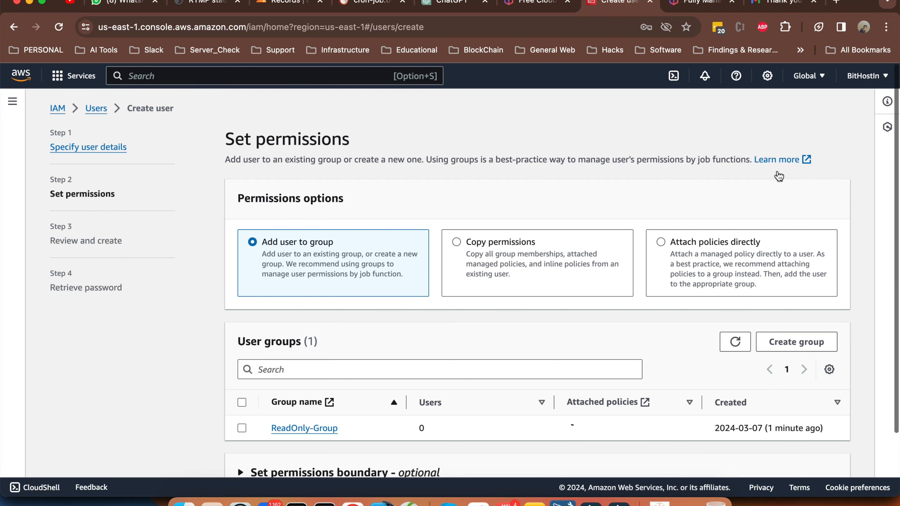
scroll(594, 359, down, 3)
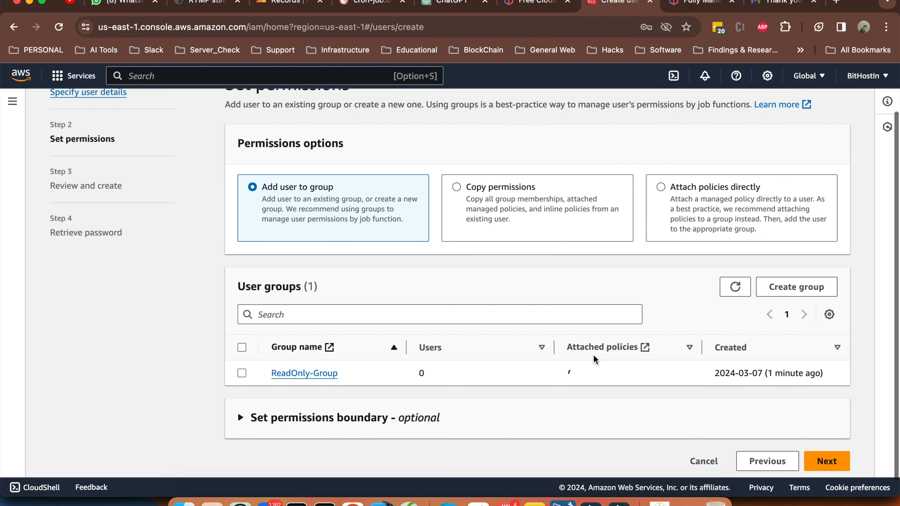
Add the user to ReadOnly-Group, dismiss the LastPass prompt, and proceed to review
click(595, 367)
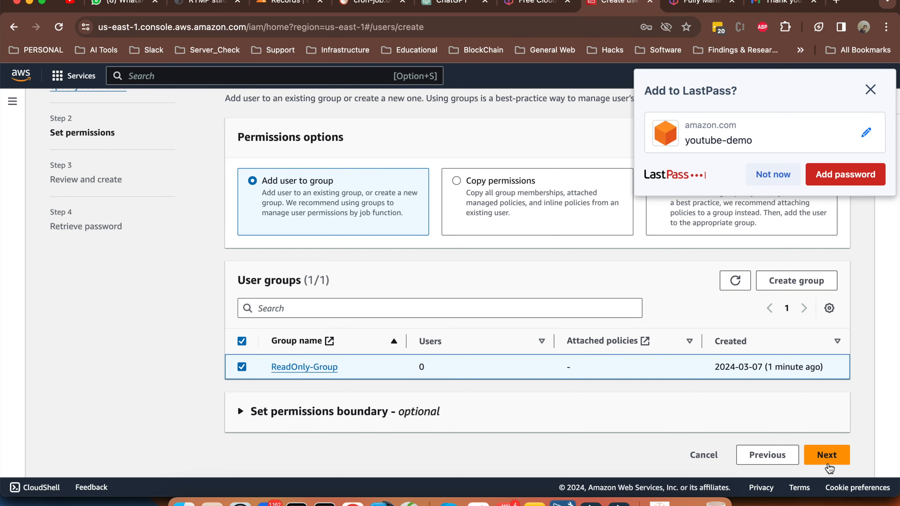
click(828, 463)
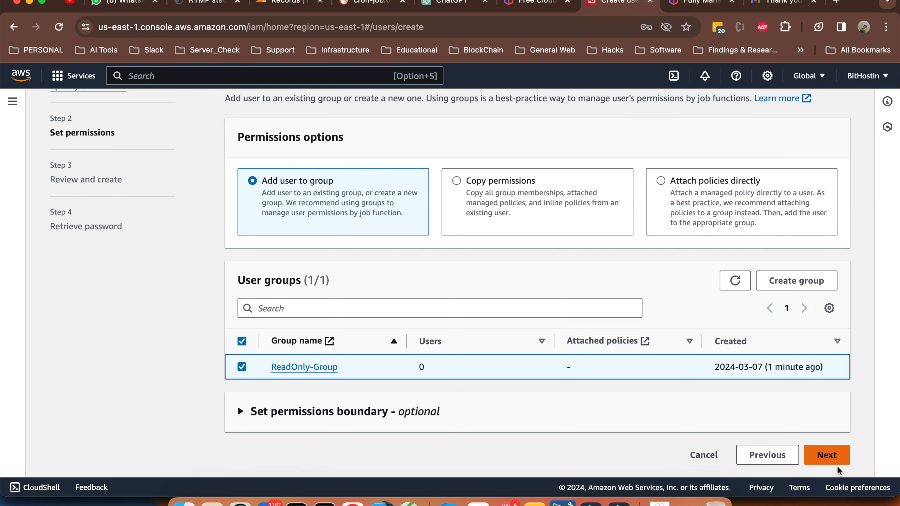
click(825, 455)
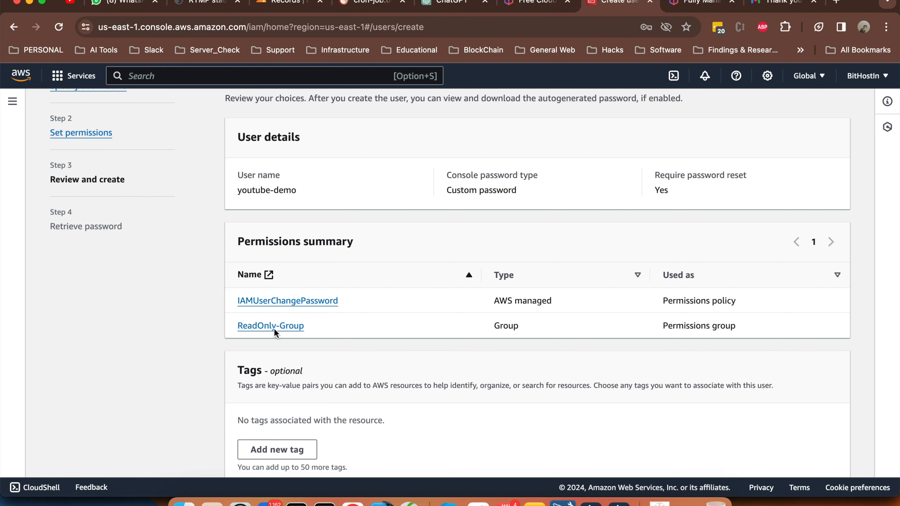
Create the new IAM user youtube-demo
scroll(429, 336, down, 1)
scroll(429, 340, down, 1)
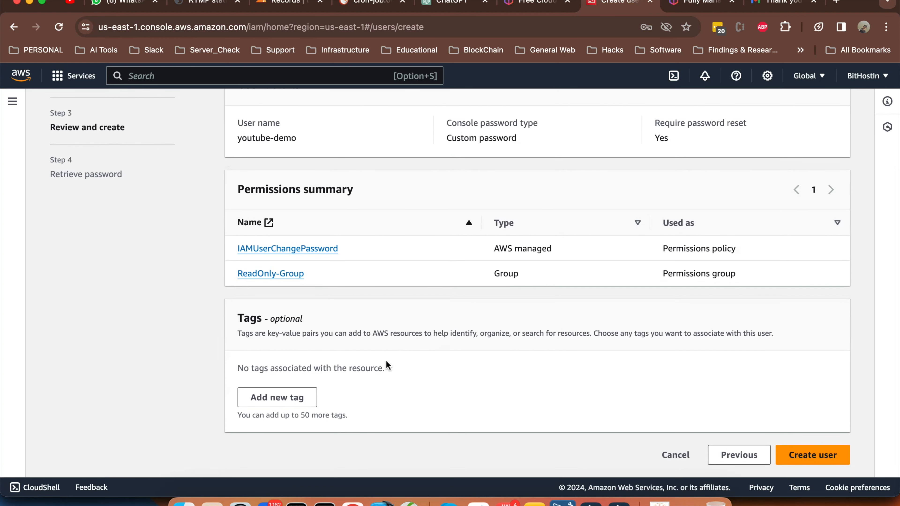
click(822, 459)
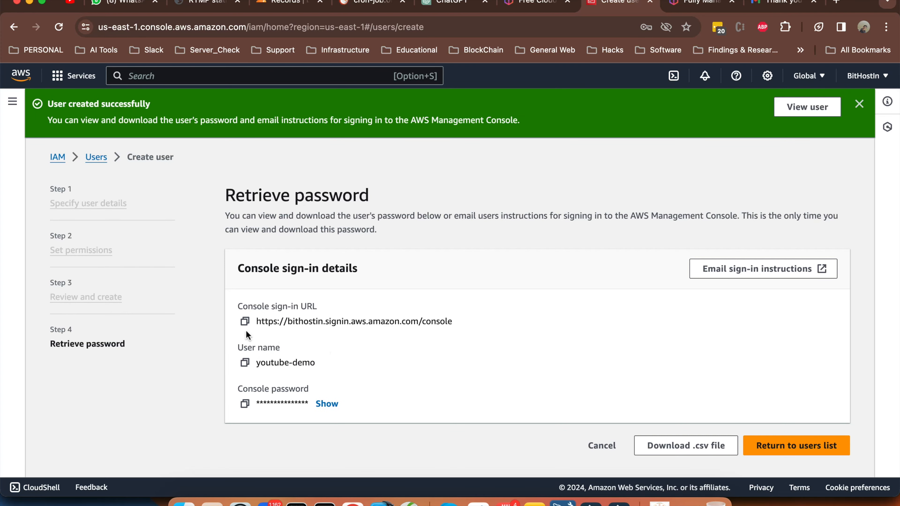
Copy the console sign-in URL from the confirmation page and open a new incognito window
triple_click(312, 318)
key(super+c)
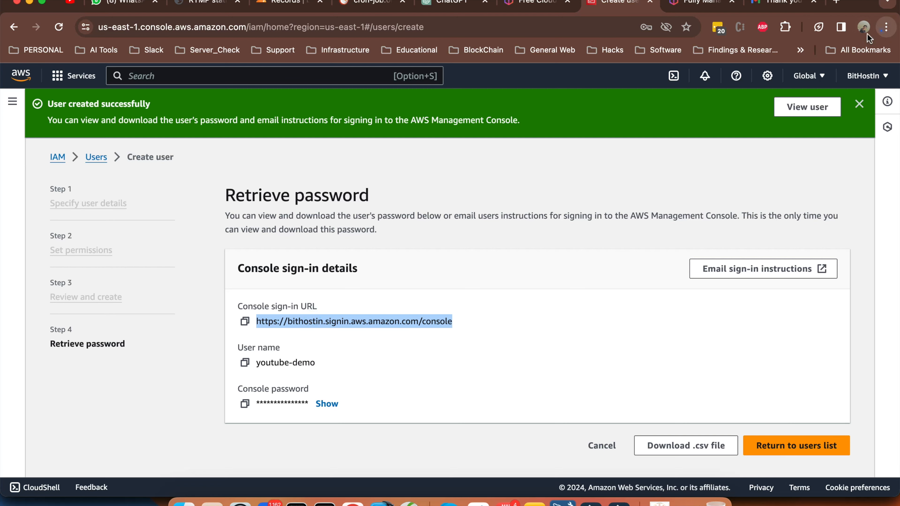
click(885, 27)
click(784, 86)
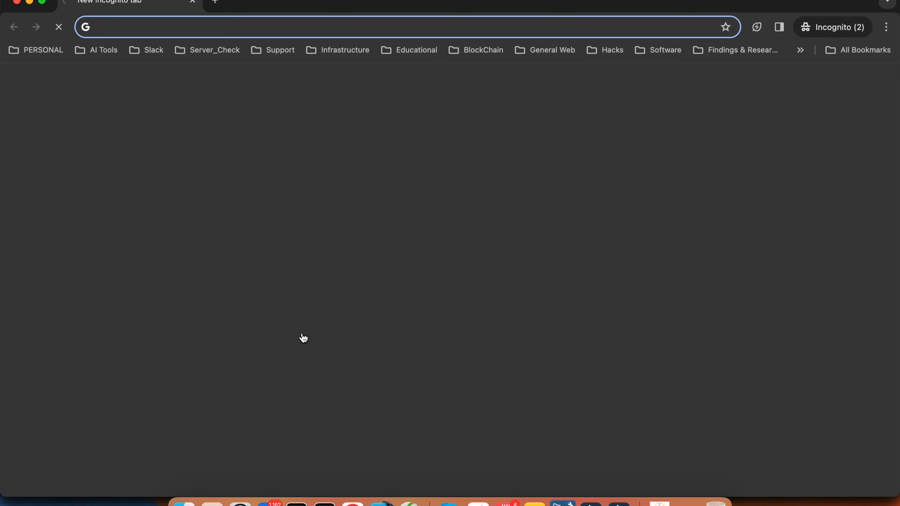
In the incognito window, load the copied sign-in URL and sign in as youtube-demo with its initial password
key(super+v)
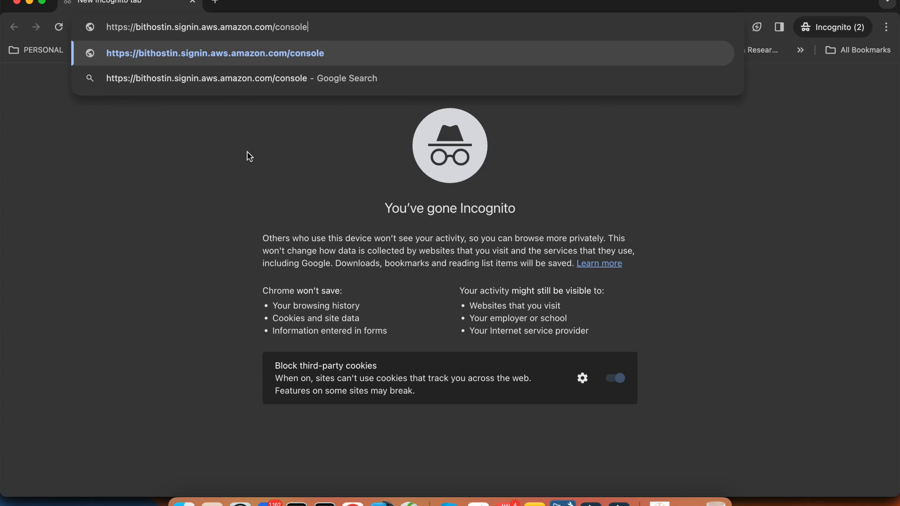
key(Return)
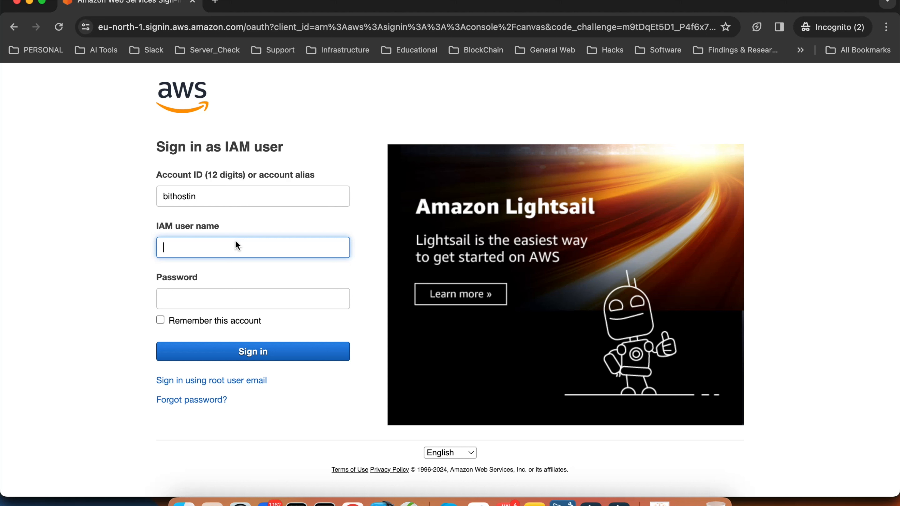
text(youtube-demo)
key(Tab)
text(••••••••••)
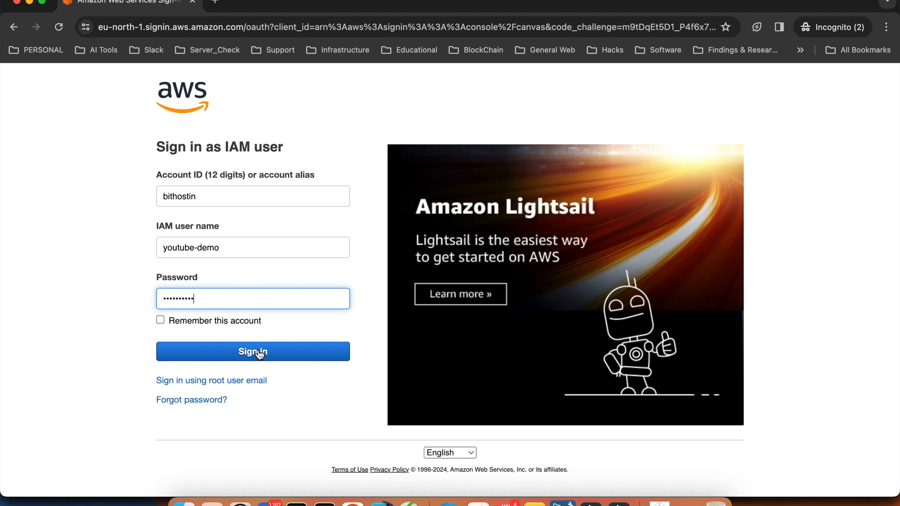
click(260, 351)
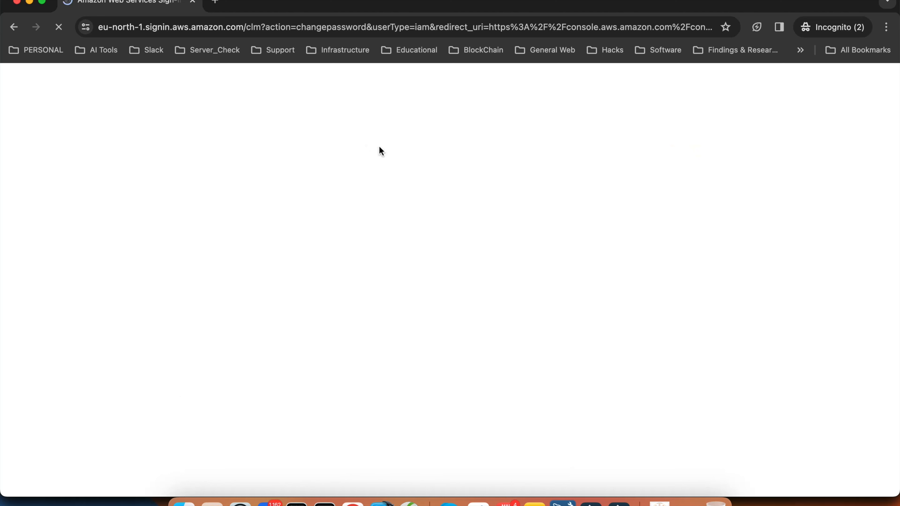
Enter the old password, a new password and its confirmation, then confirm the change
click(390, 195)
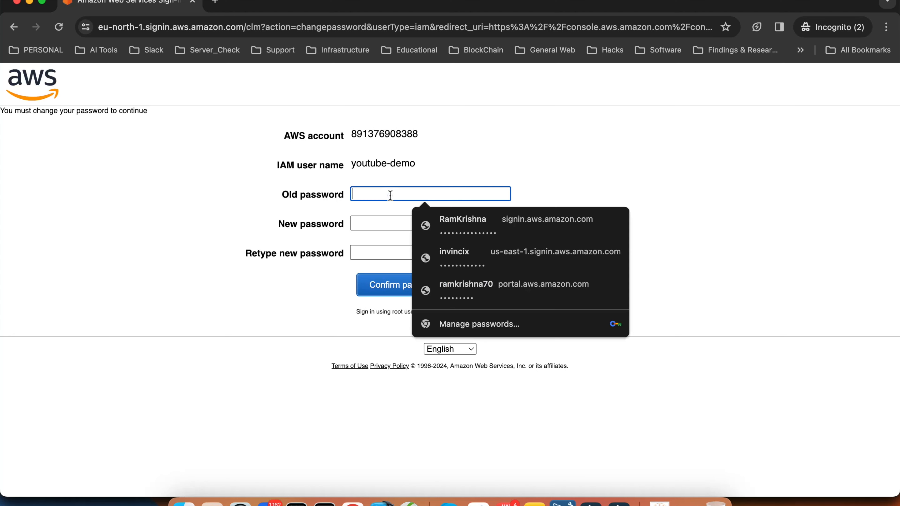
text(••••••••••)
key(Tab)
text(•••••••••••)
key(Tab)
text(••••••••••••)
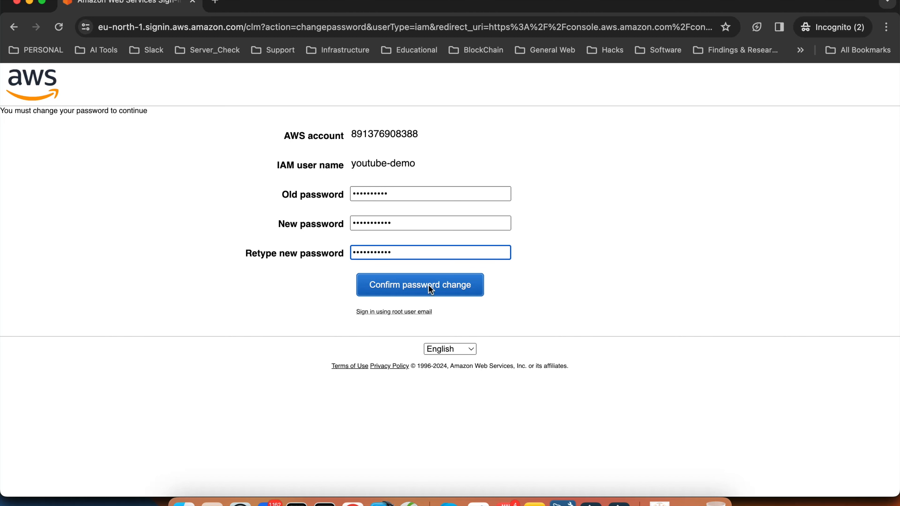
click(431, 289)
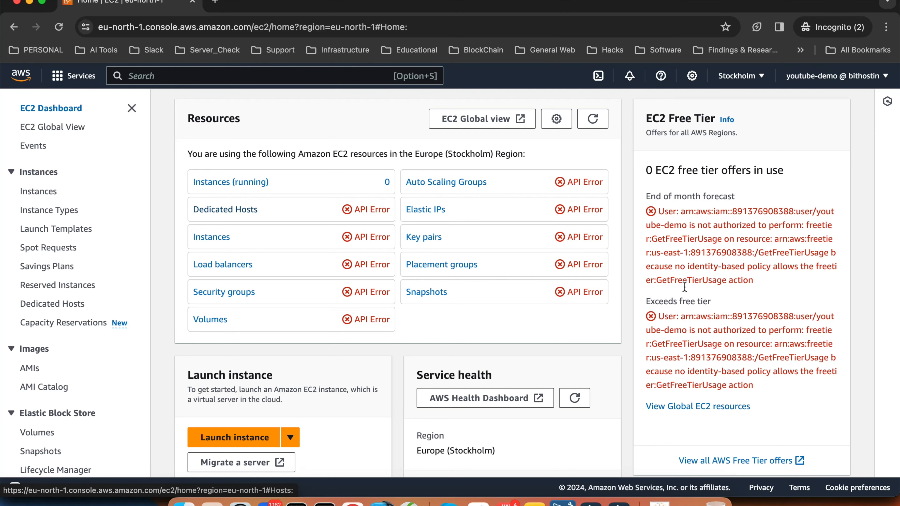
Scroll through the EC2 dashboard's error-filled panels and back up to Resources
scroll(389, 212, down, 8)
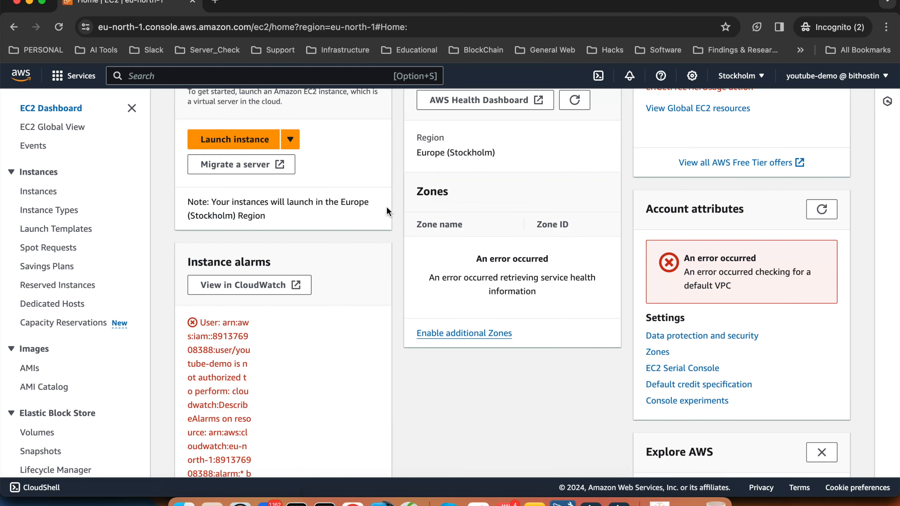
scroll(388, 211, down, 10)
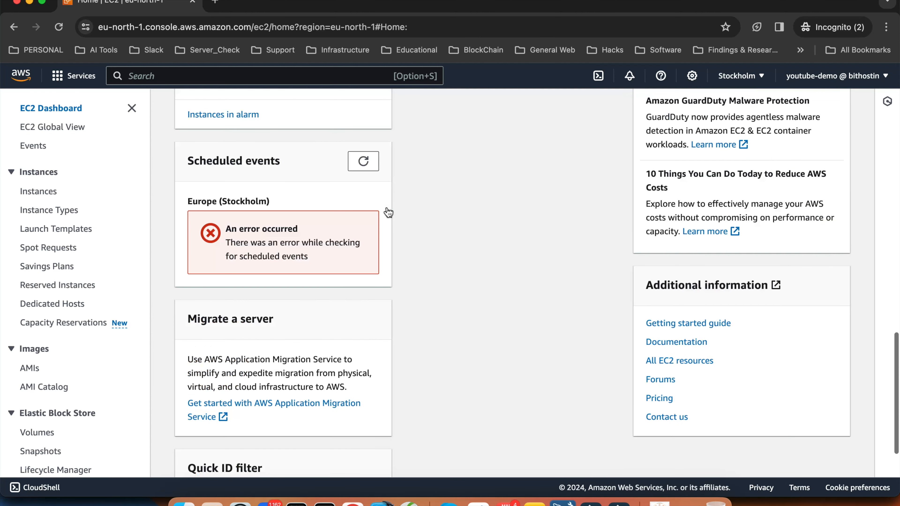
scroll(389, 212, up, 15)
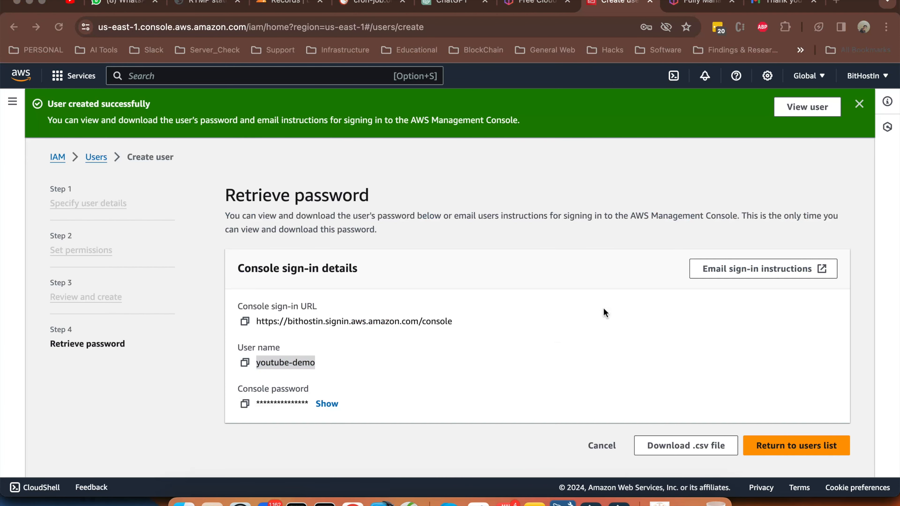
Return to the users list without viewing the password, then open IAM Roles
click(798, 443)
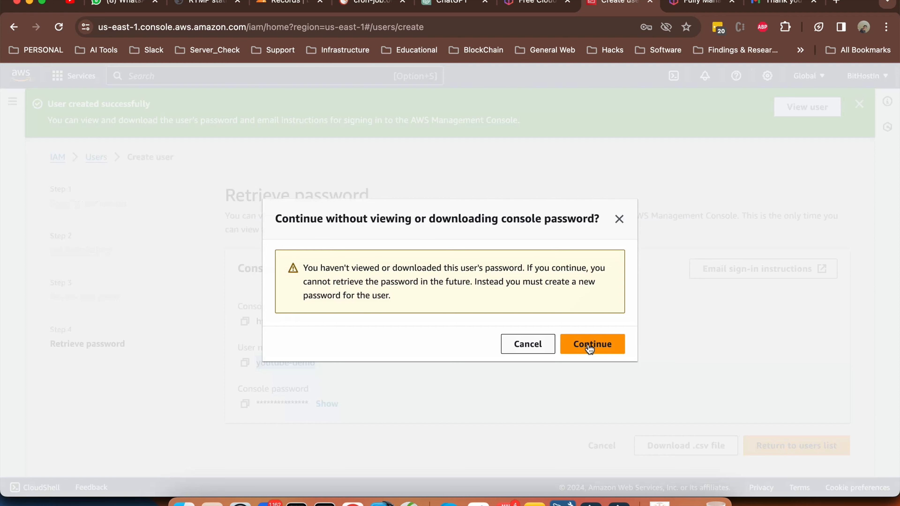
click(590, 349)
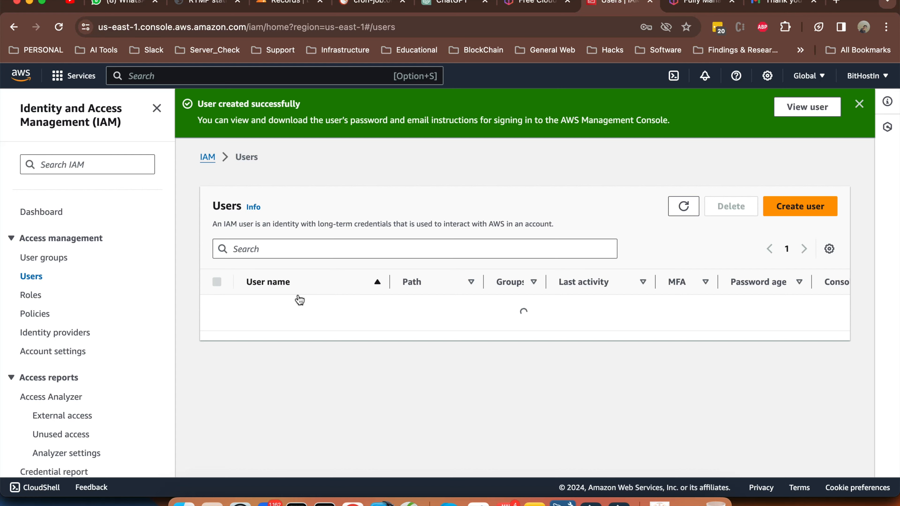
click(31, 294)
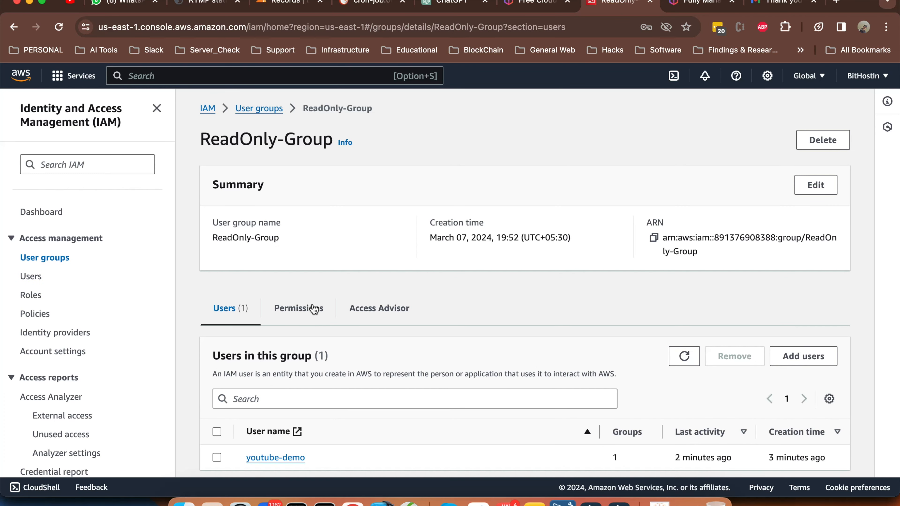
On ReadOnly-Group's Permissions tab, choose Add permissions > Attach policies
scroll(313, 309, down, 1)
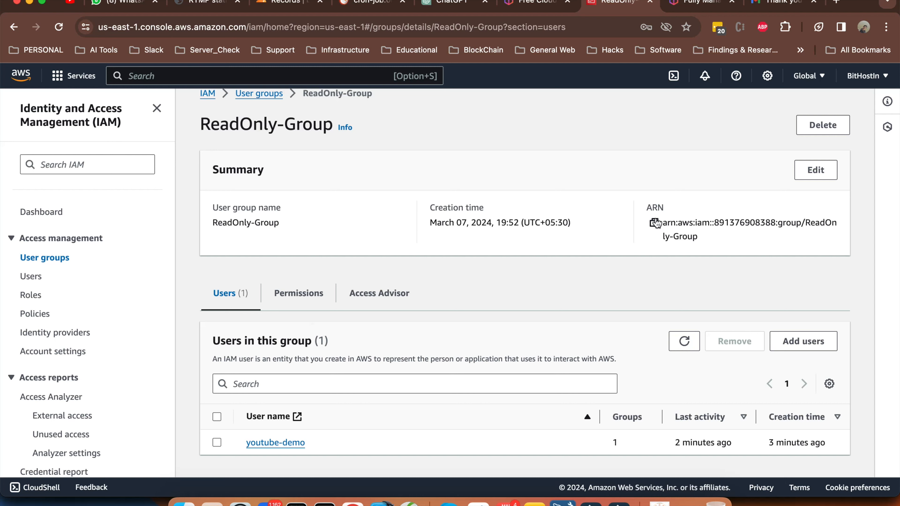
click(304, 295)
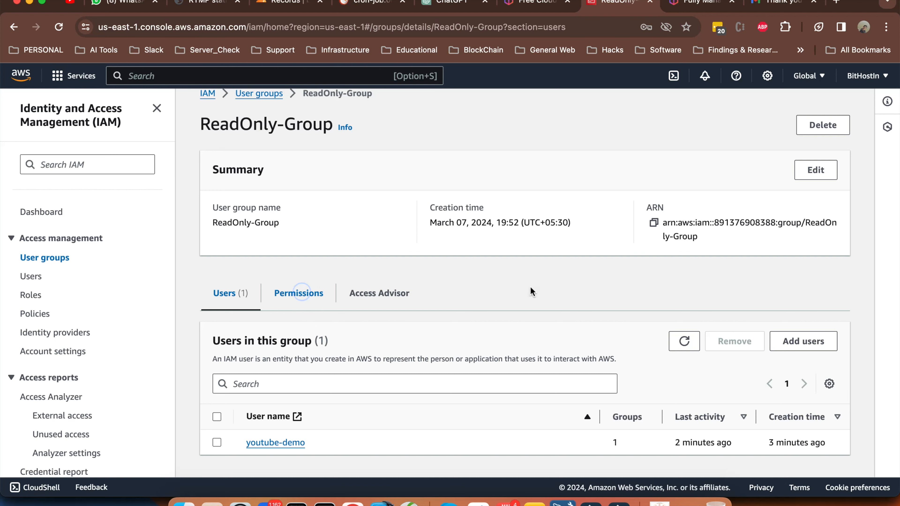
scroll(531, 290, down, 1)
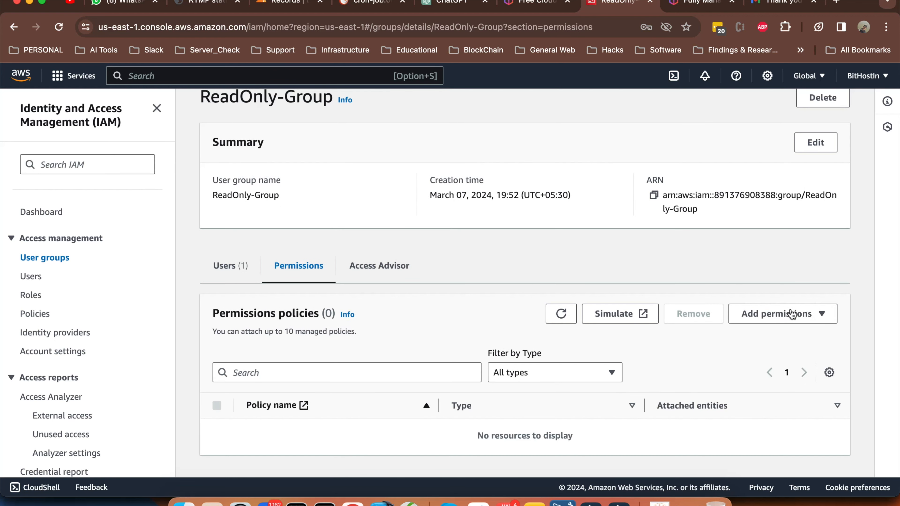
click(801, 312)
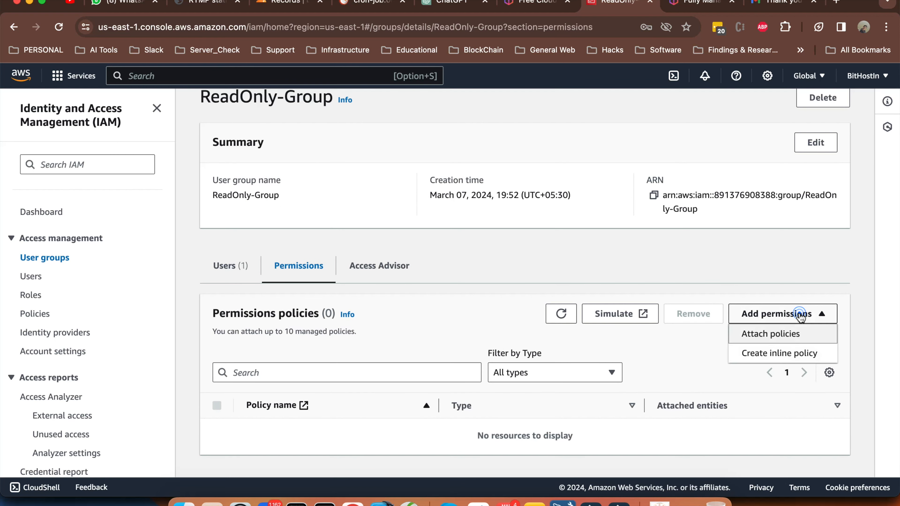
click(788, 336)
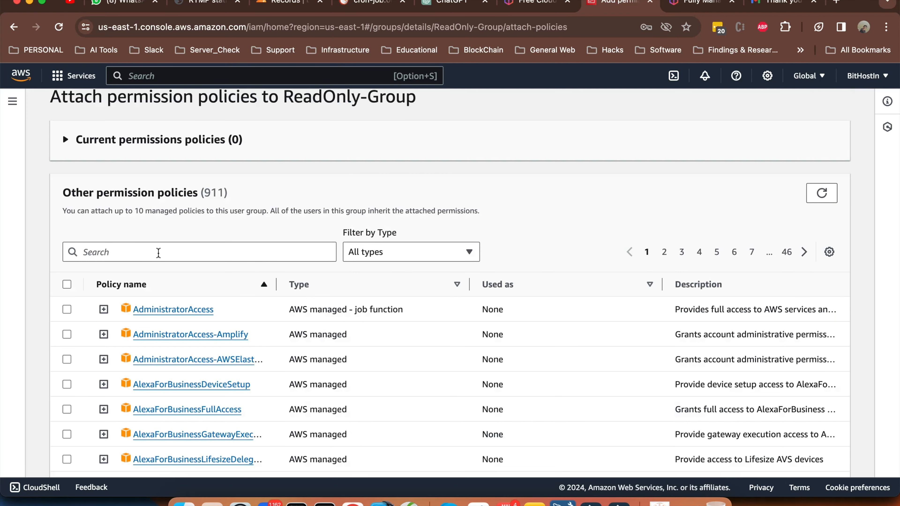
Filter policies by 'ec2' and attach AmazonEC2ReadOnlyAccess to ReadOnly-Group
click(158, 252)
text(ec2)
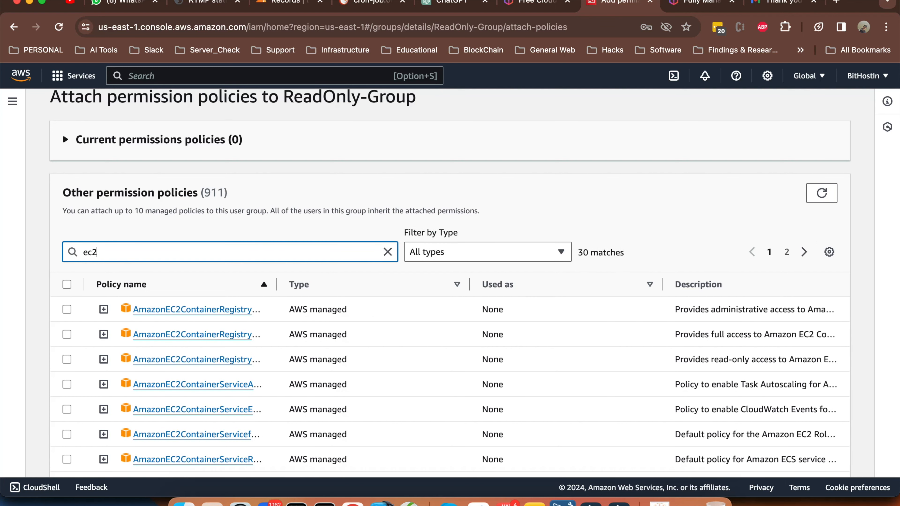
scroll(323, 343, down, 5)
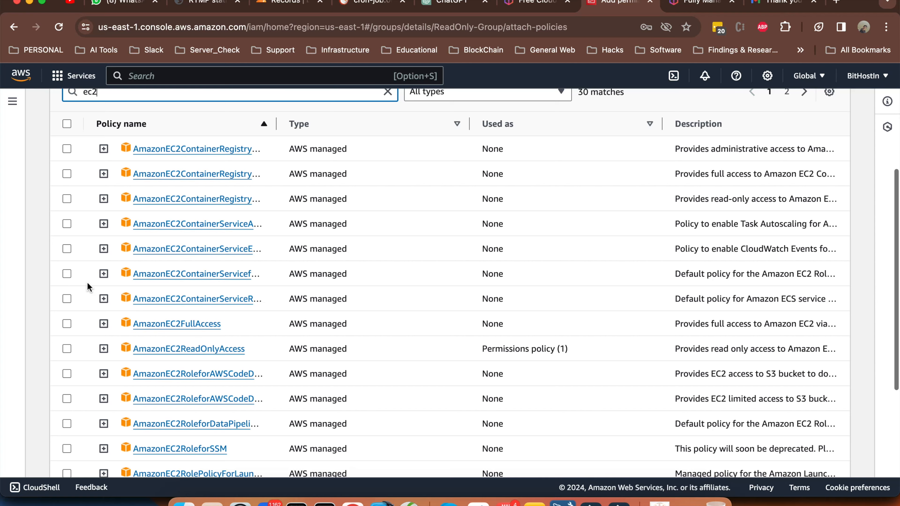
scroll(87, 283, down, 3)
click(67, 283)
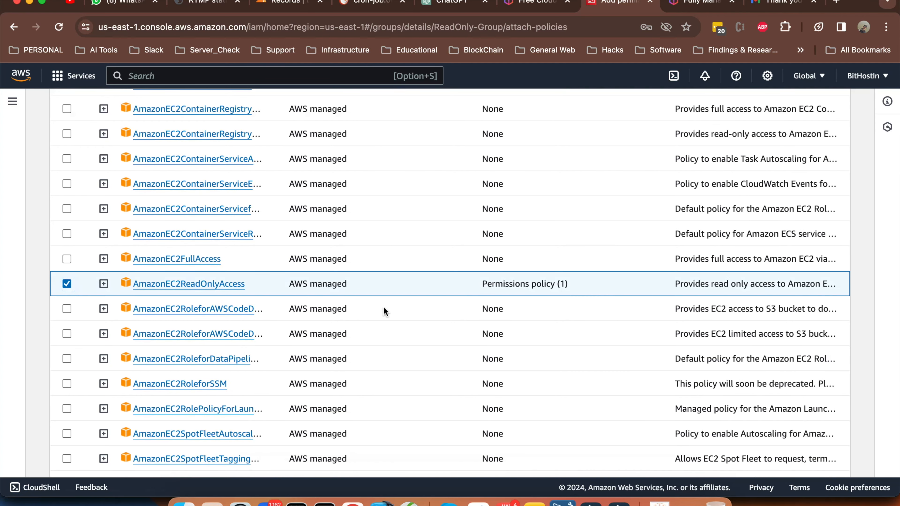
scroll(430, 300, down, 4)
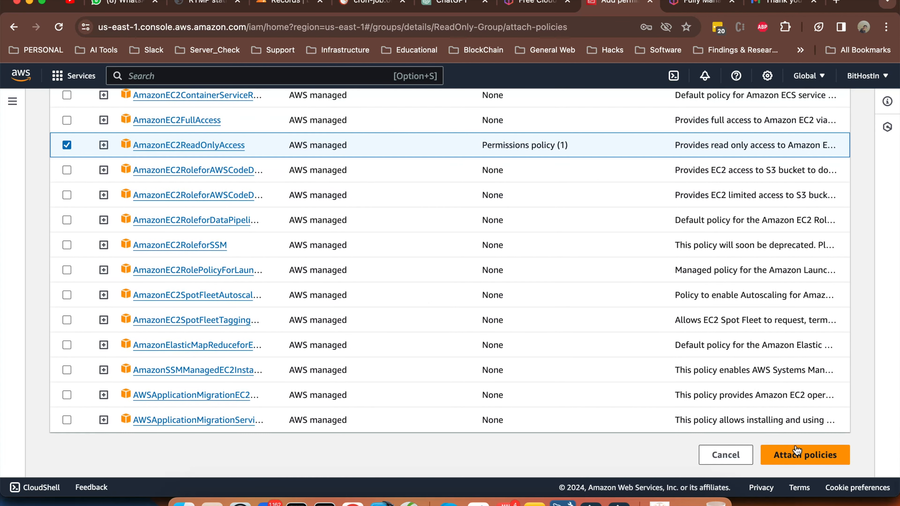
click(799, 447)
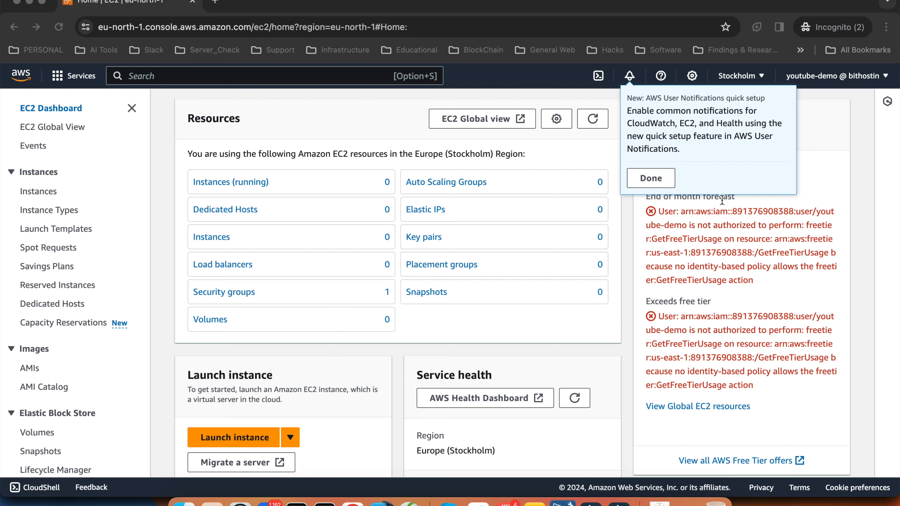
Dismiss the notifications prompt, review the Free Tier not-authorized errors, then bring up Mission Control
click(722, 201)
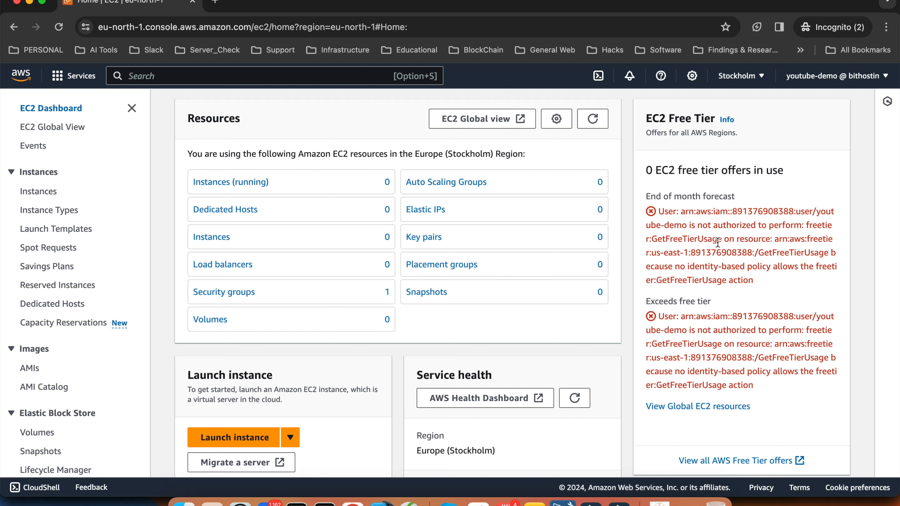
scroll(726, 263, down, 10)
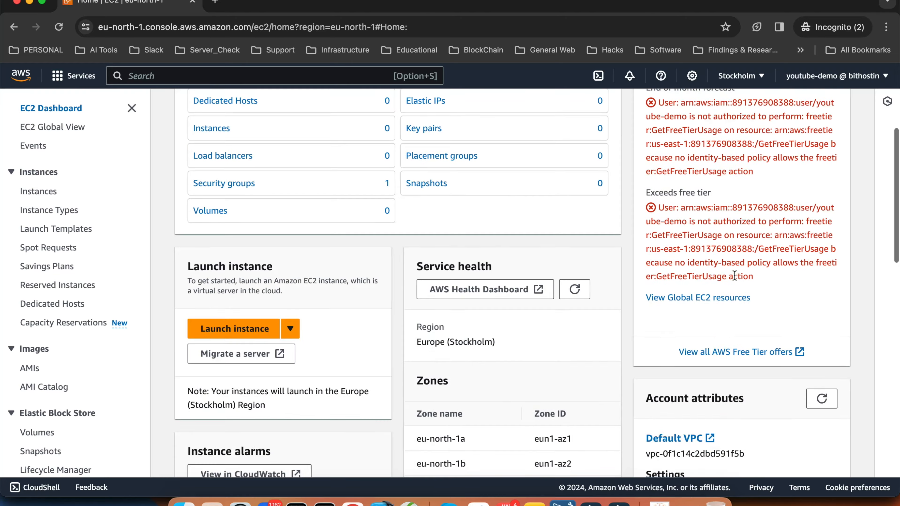
scroll(735, 279, down, 7)
scroll(734, 275, up, 15)
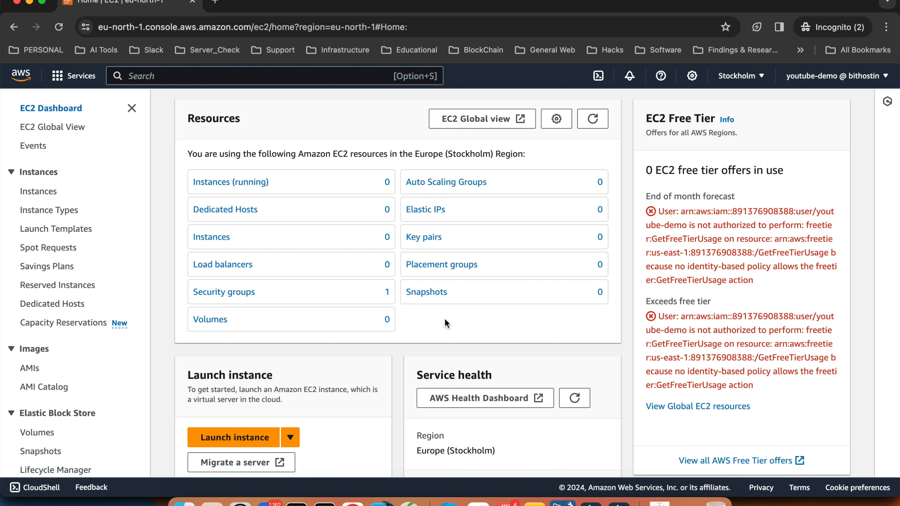
key(ctrl+Up)
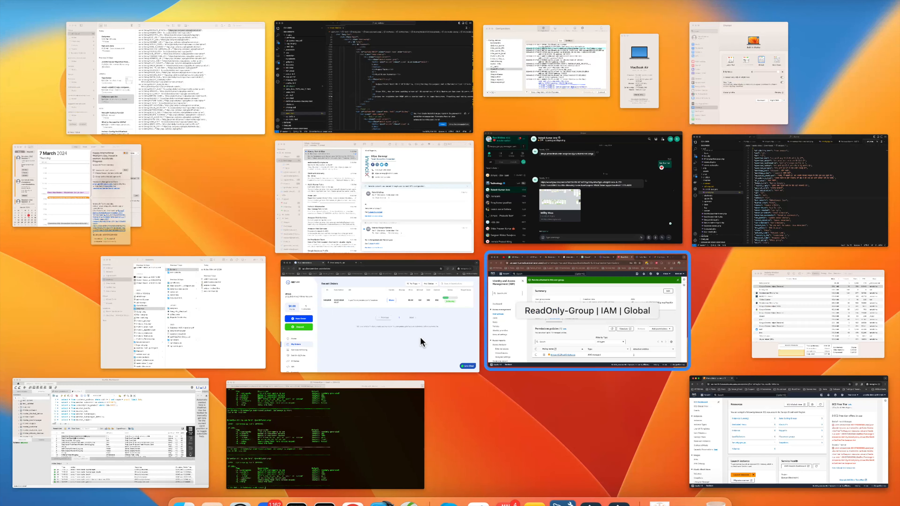
Switch back to youtube-demo's incognito EC2 window via Mission Control
key(ctrl+Up)
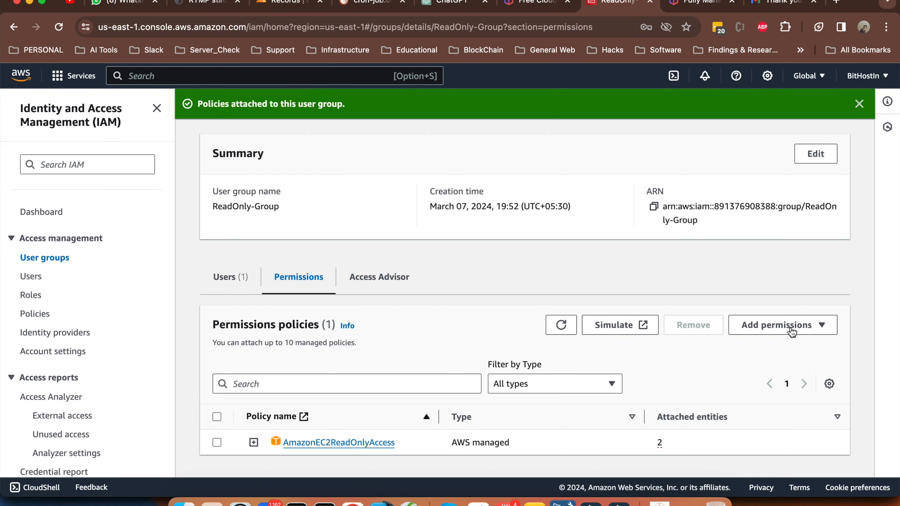
click(783, 325)
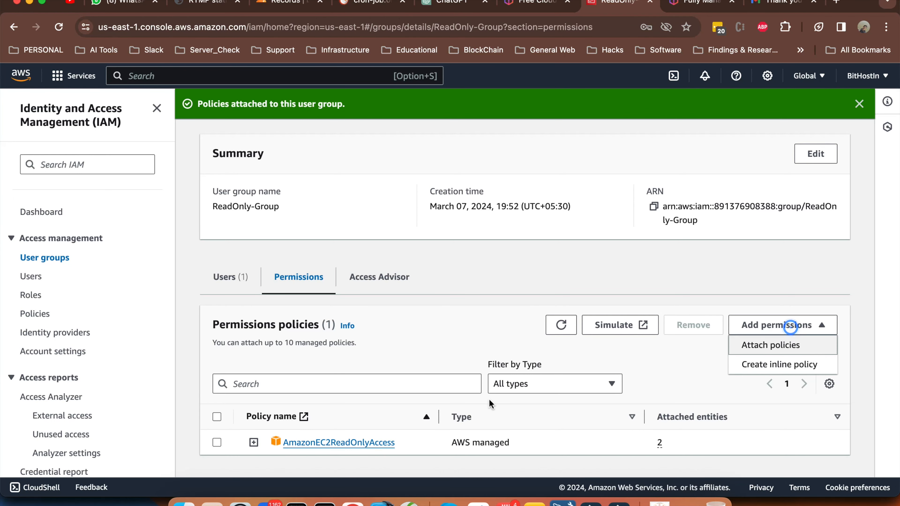
key(ctrl+Up)
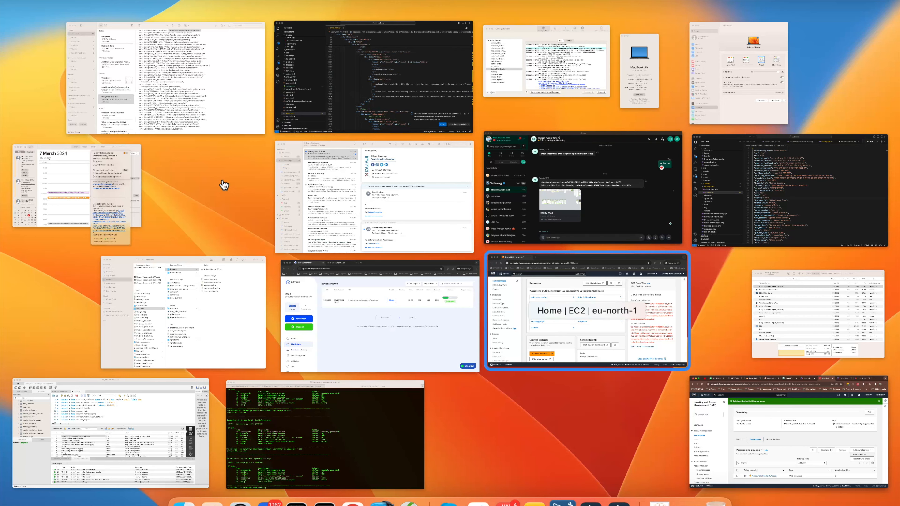
click(587, 311)
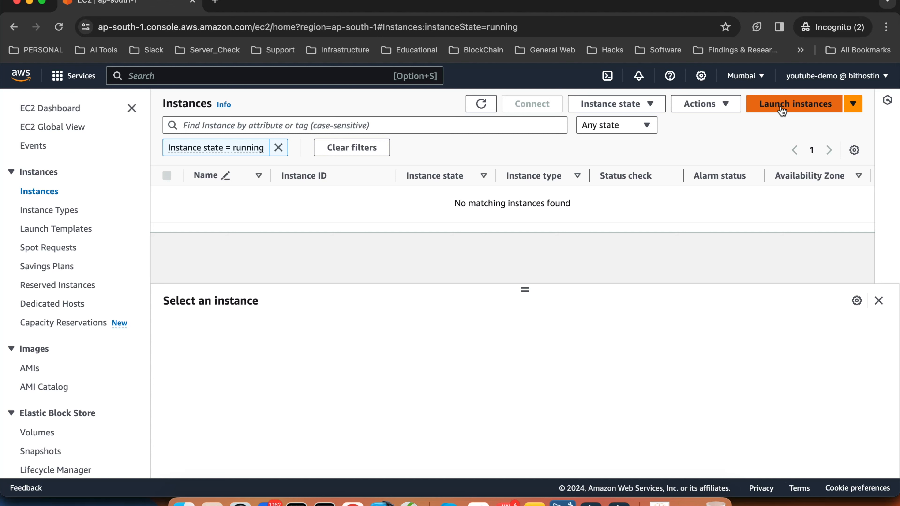
Start launching a new EC2 instance in the Mumbai region
click(782, 110)
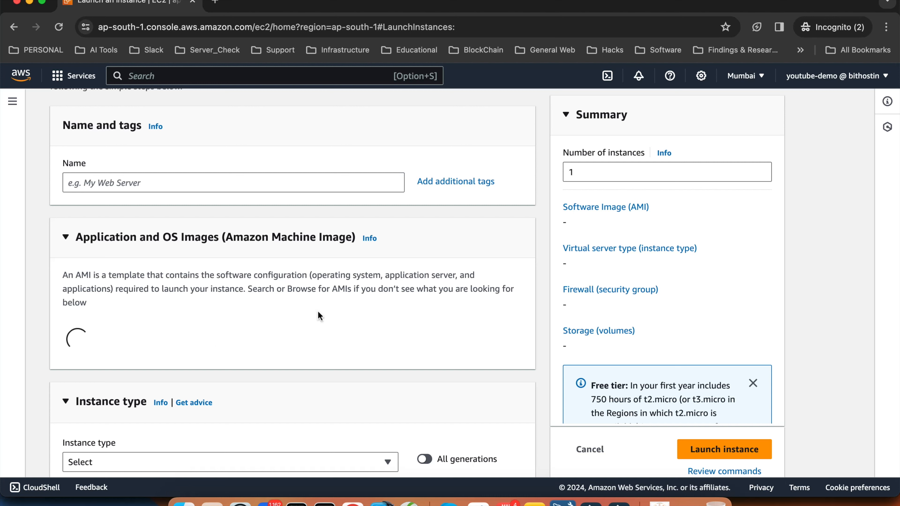
Leave the launch form for the main window's EC2 Dashboard in US East (N. Virginia)
scroll(302, 298, down, 10)
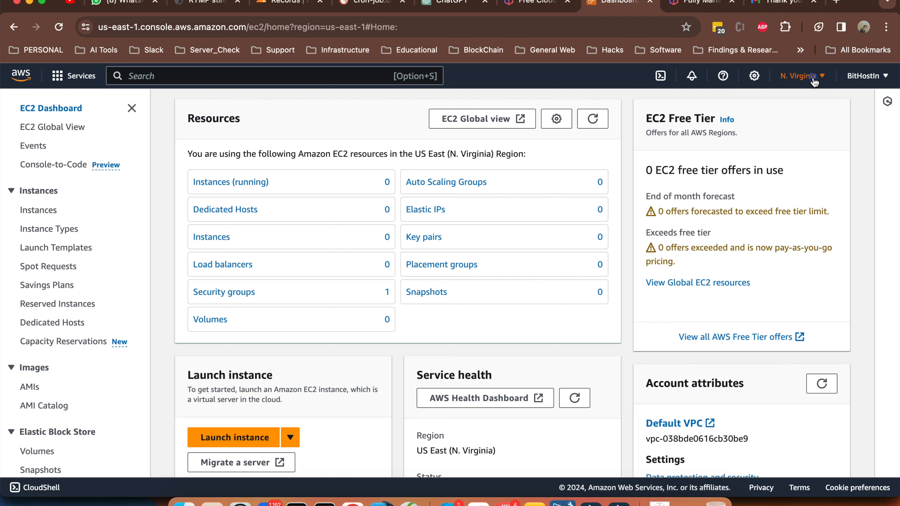
click(812, 77)
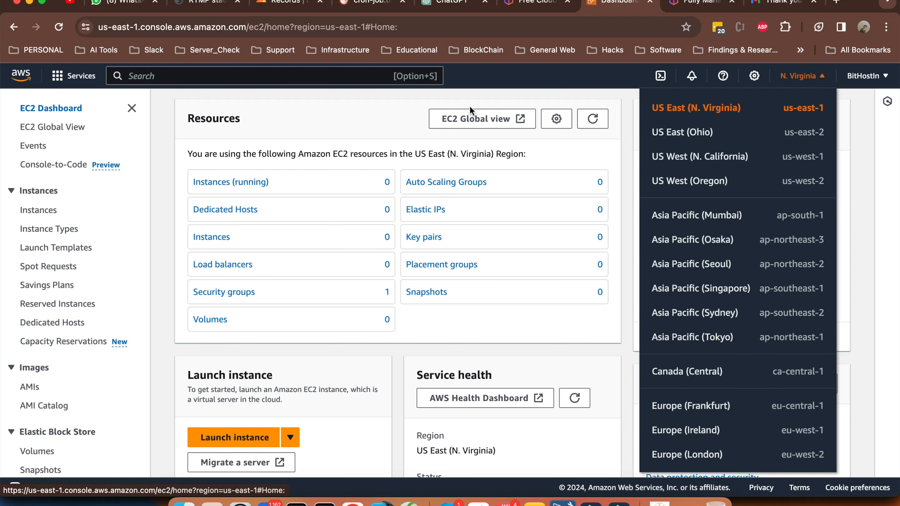
Check the region list, keep N. Virginia, and select the default security group
click(382, 114)
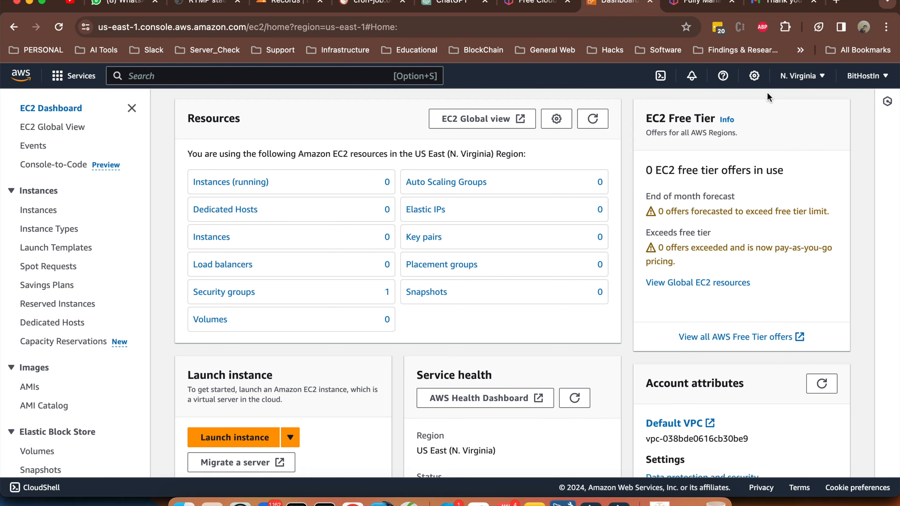
click(813, 80)
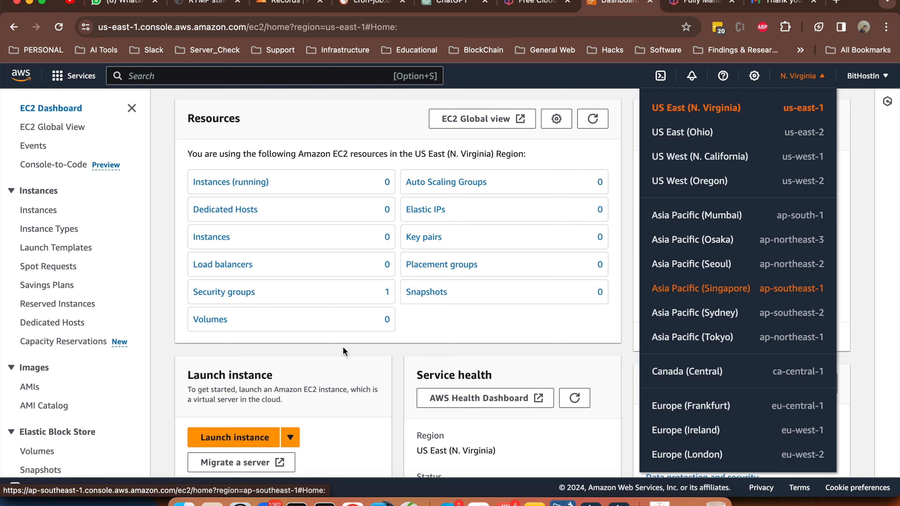
click(814, 85)
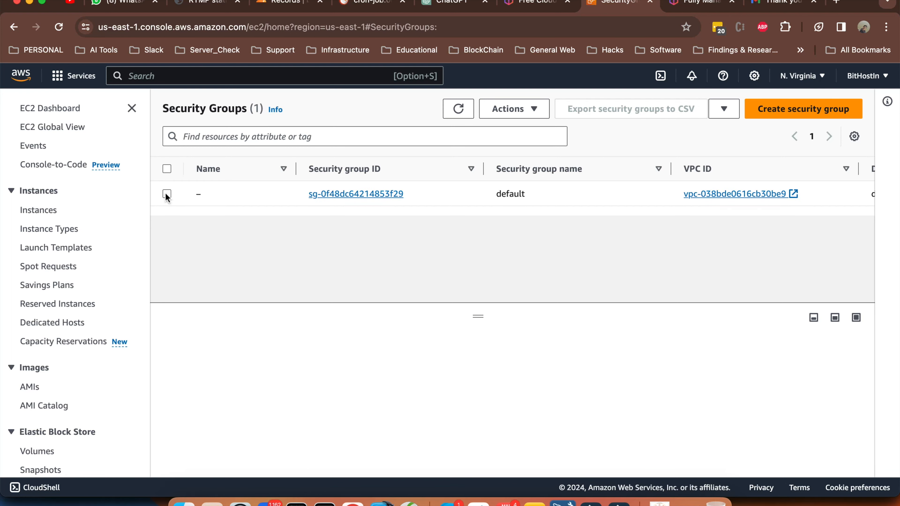
click(166, 194)
Review the default group's inbound rules, deselect it, and start creating a new security group
scroll(461, 351, down, 3)
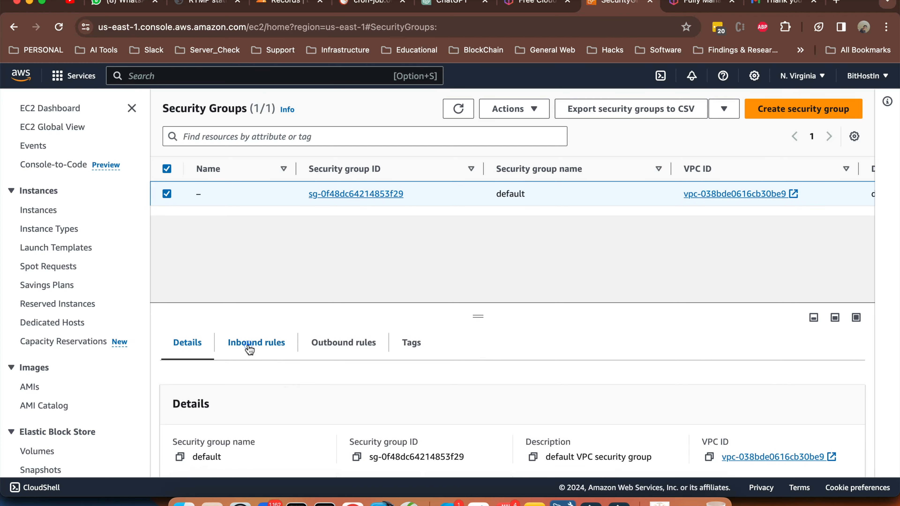
click(250, 350)
scroll(455, 391, down, 3)
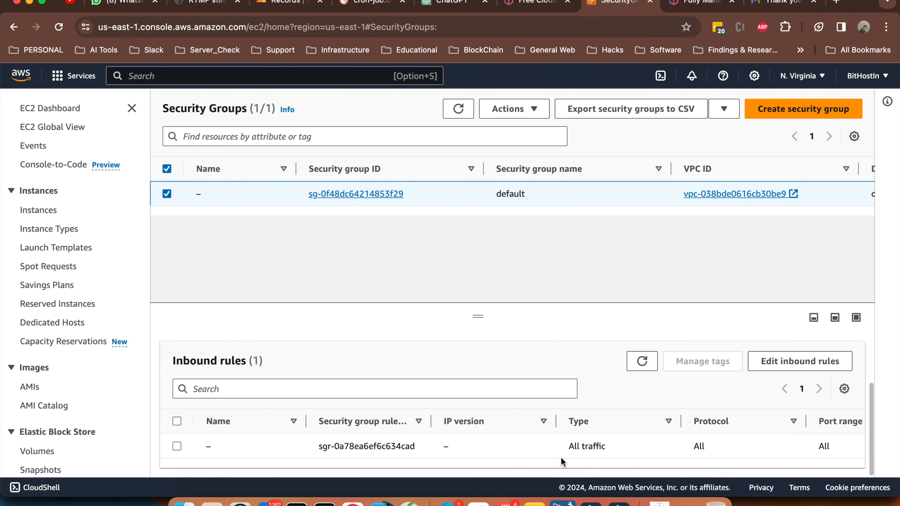
scroll(588, 451, right, 5)
scroll(588, 451, right, 3)
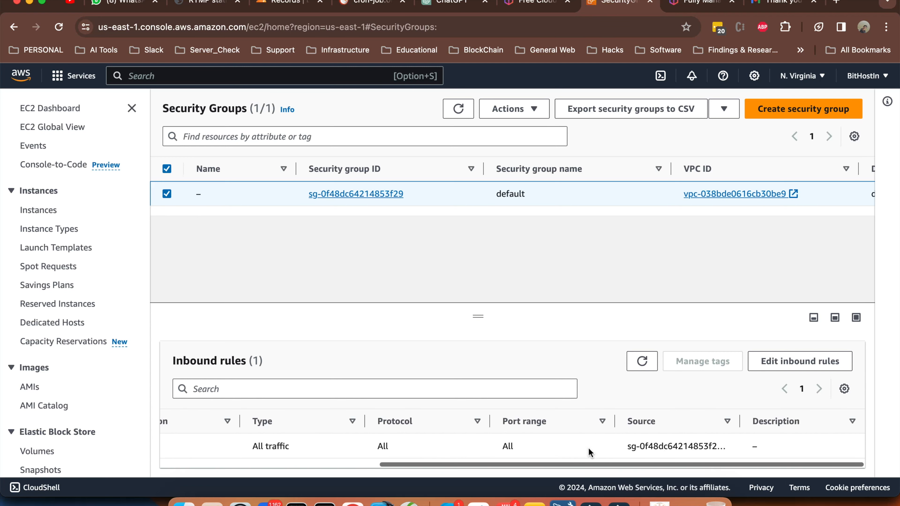
scroll(589, 452, left, 10)
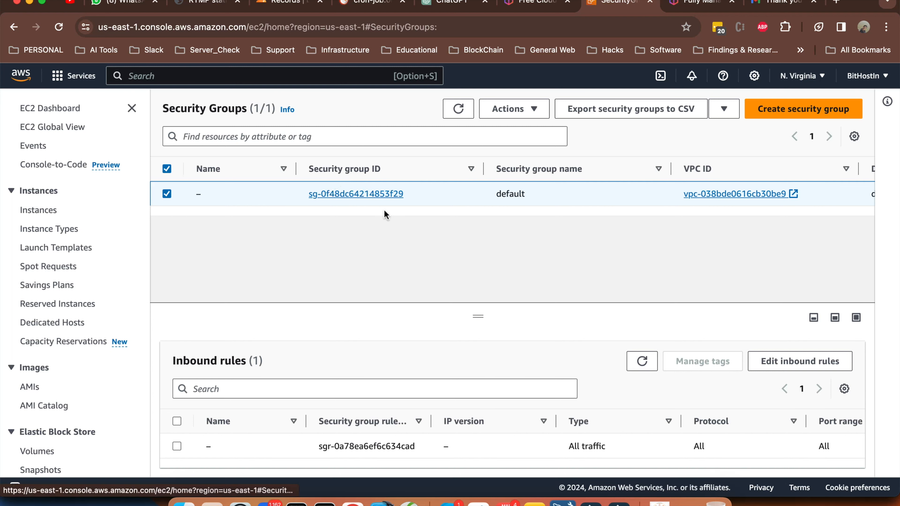
scroll(657, 442, right, 6)
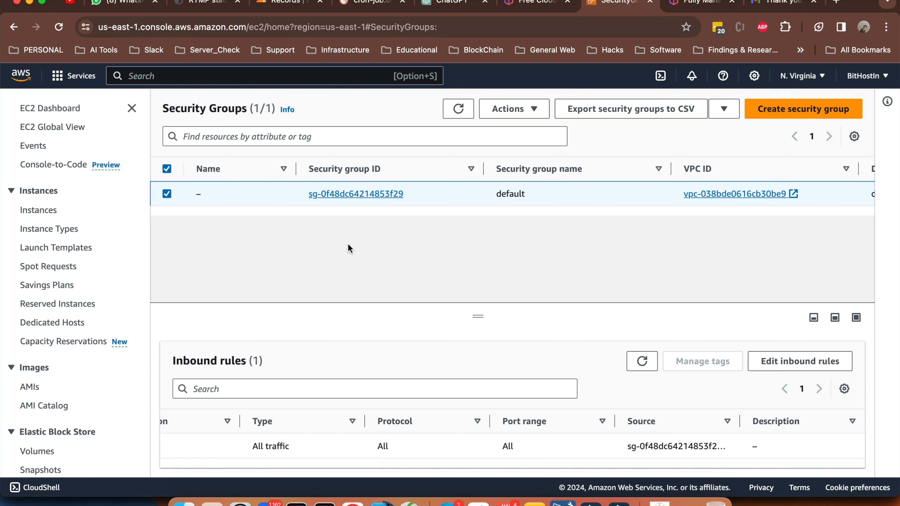
click(167, 194)
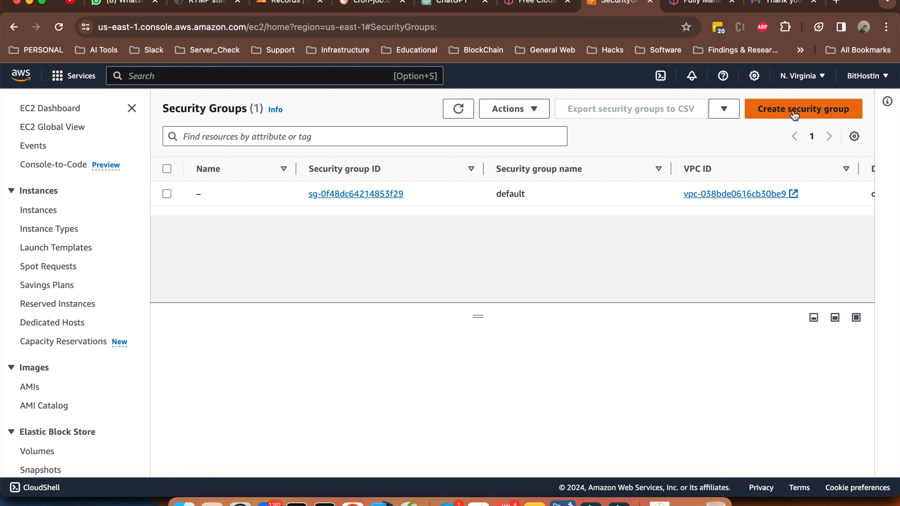
click(793, 115)
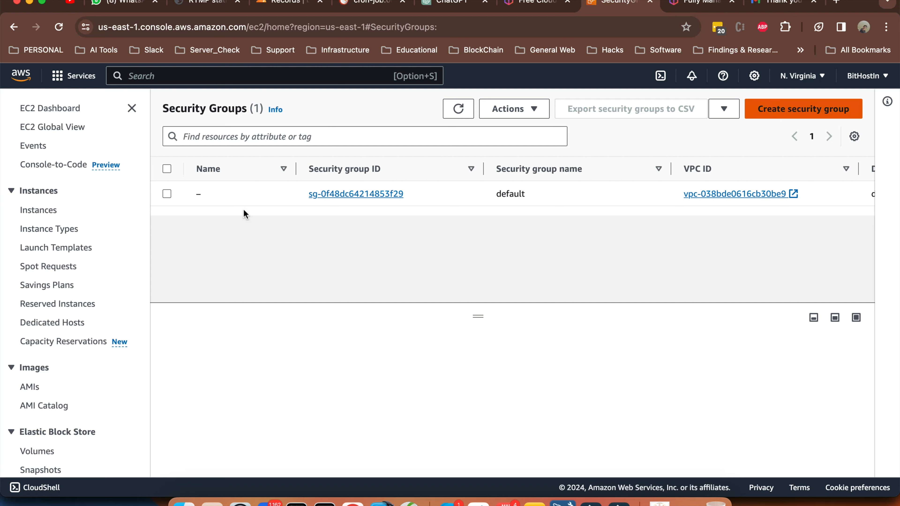
Name the new security group 'http-https'
scroll(240, 261, down, 9)
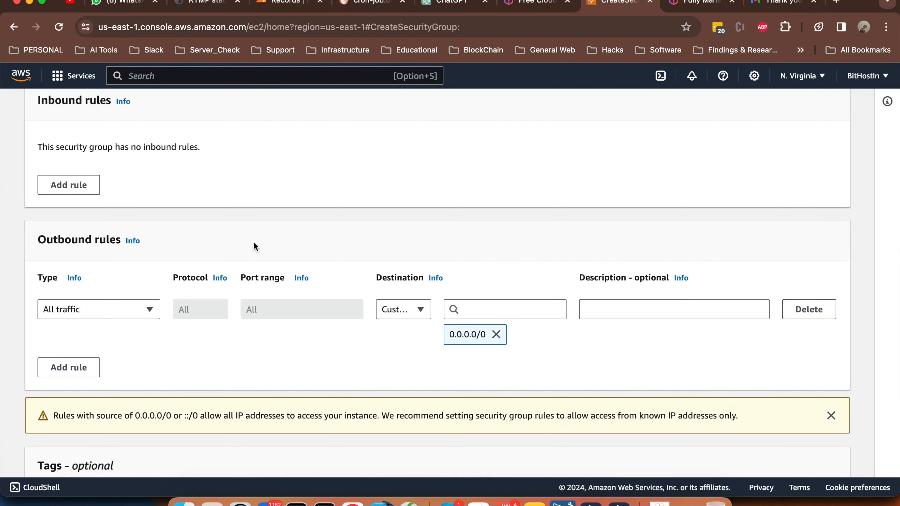
scroll(223, 211, up, 10)
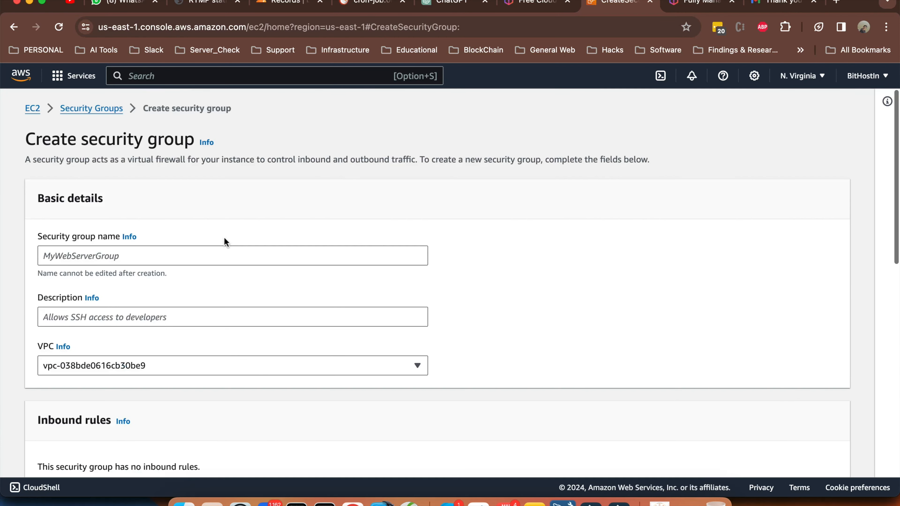
click(227, 257)
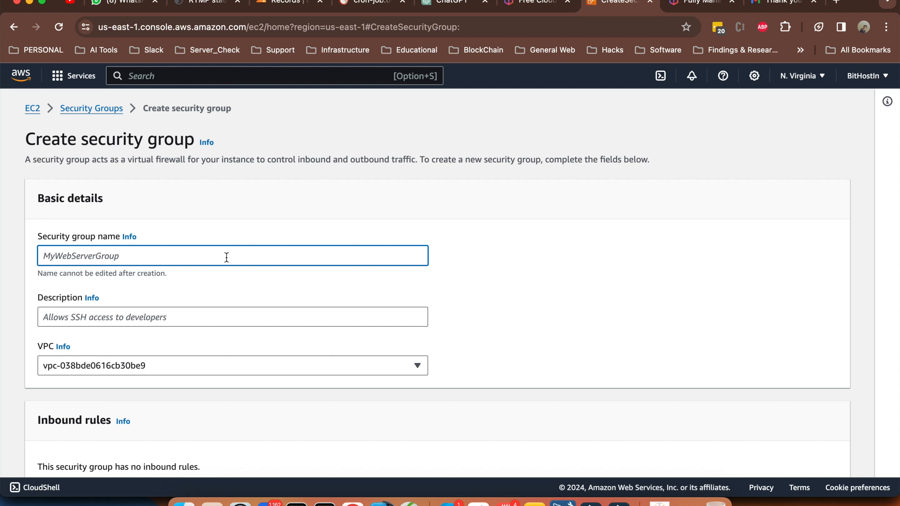
text(http)
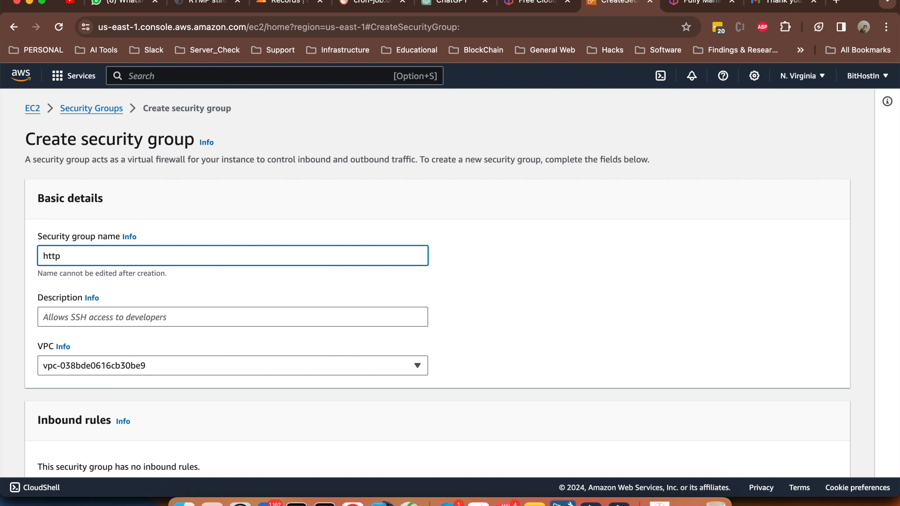
text(-https)
Give the group the description 'http and https'
scroll(157, 280, down, 3)
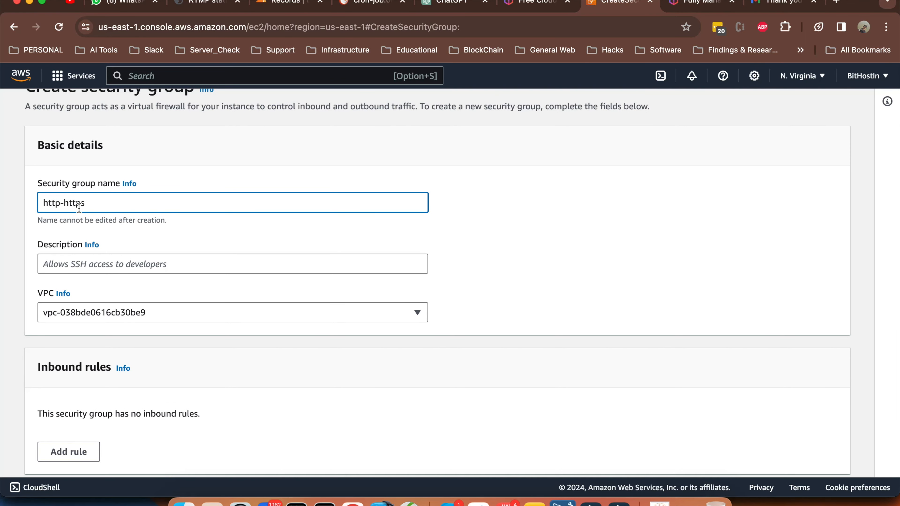
click(130, 264)
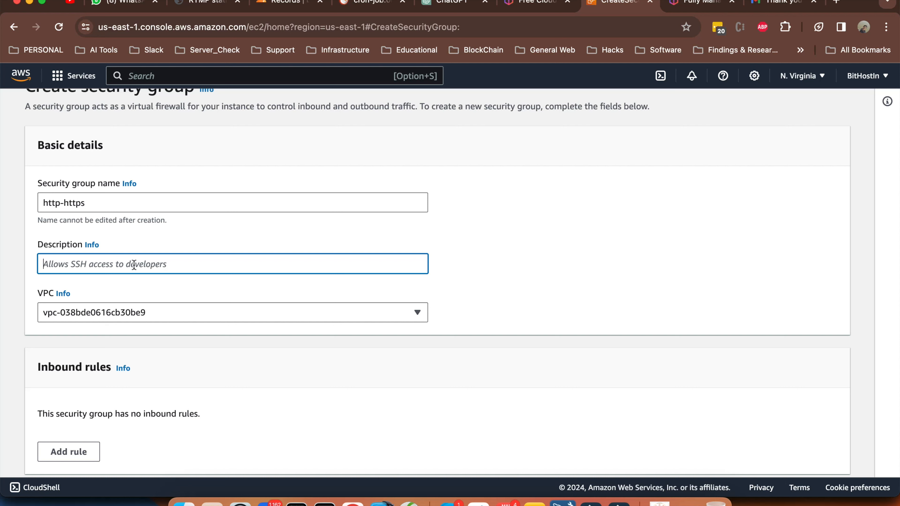
text(http)
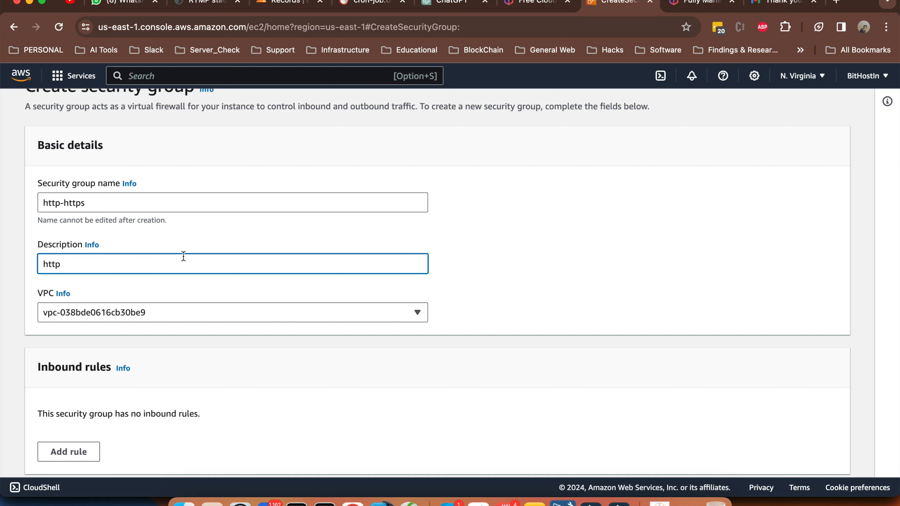
text( and https)
click(512, 296)
Keep the default VPC and add a new inbound rule
scroll(511, 294, down, 5)
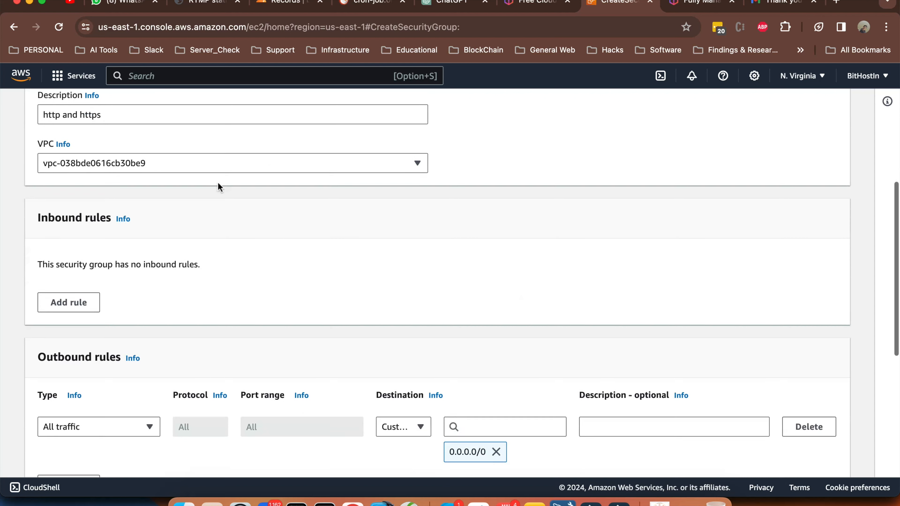
click(286, 164)
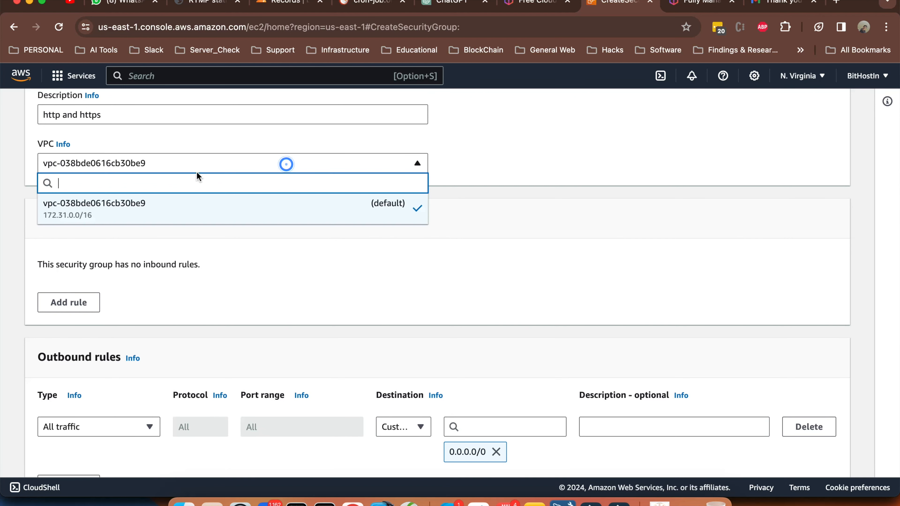
click(247, 213)
click(315, 166)
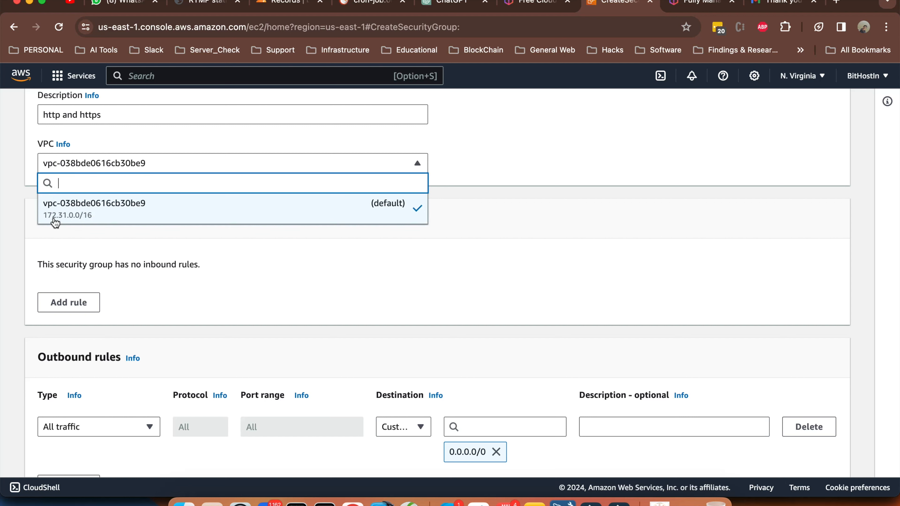
click(183, 215)
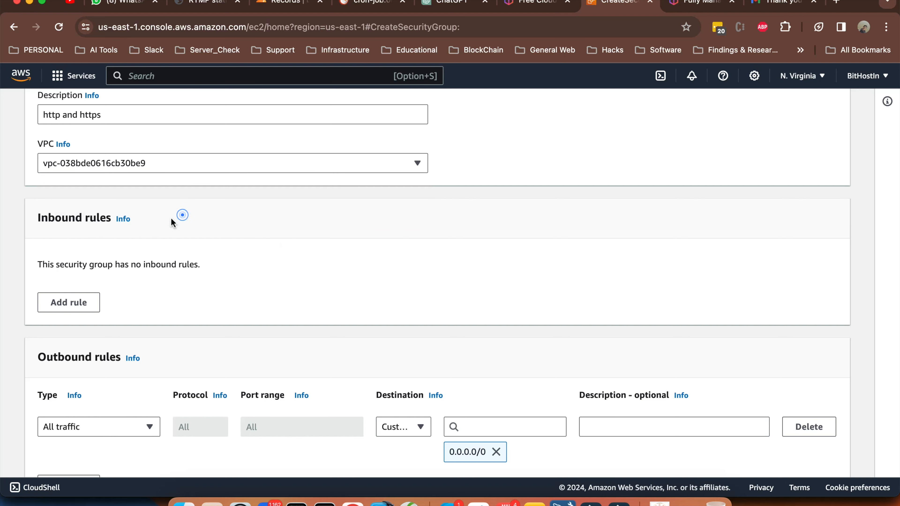
scroll(181, 211, down, 1)
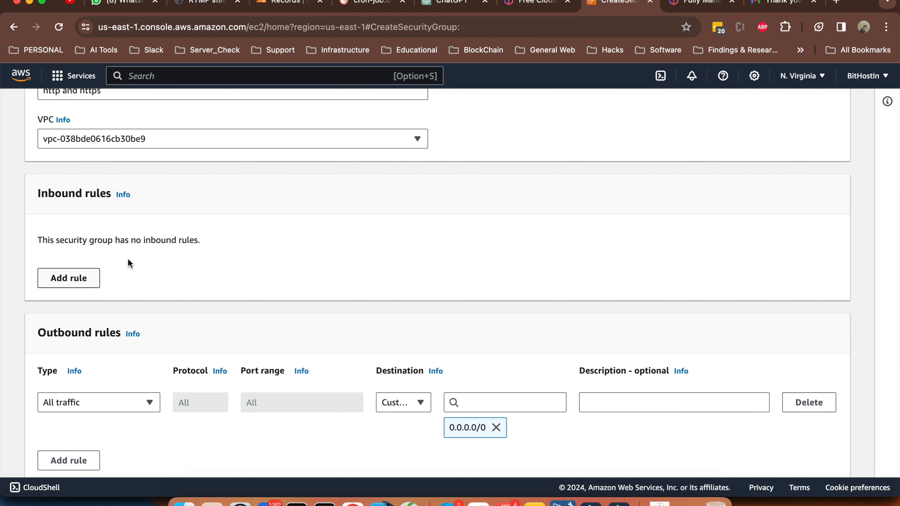
click(82, 281)
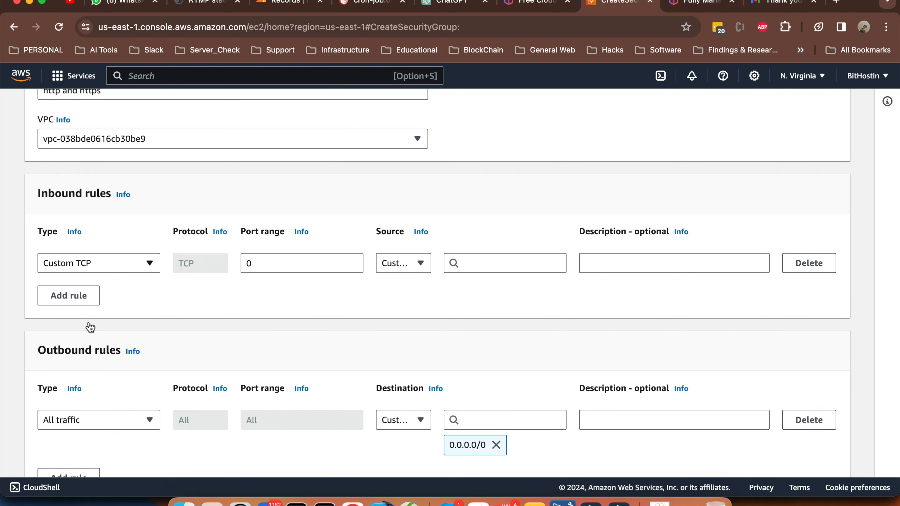
Make the third inbound rule HTTPS with description 'https - ipv4'
click(96, 263)
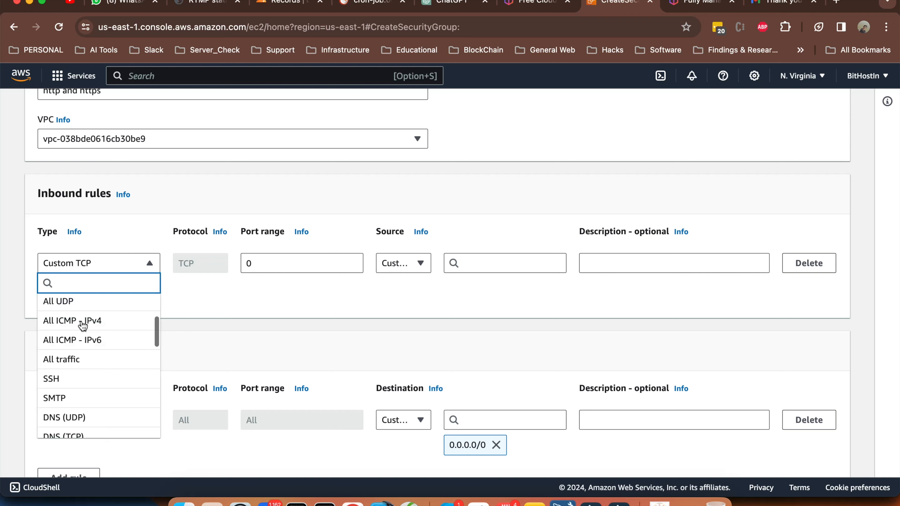
scroll(83, 325, down, 3)
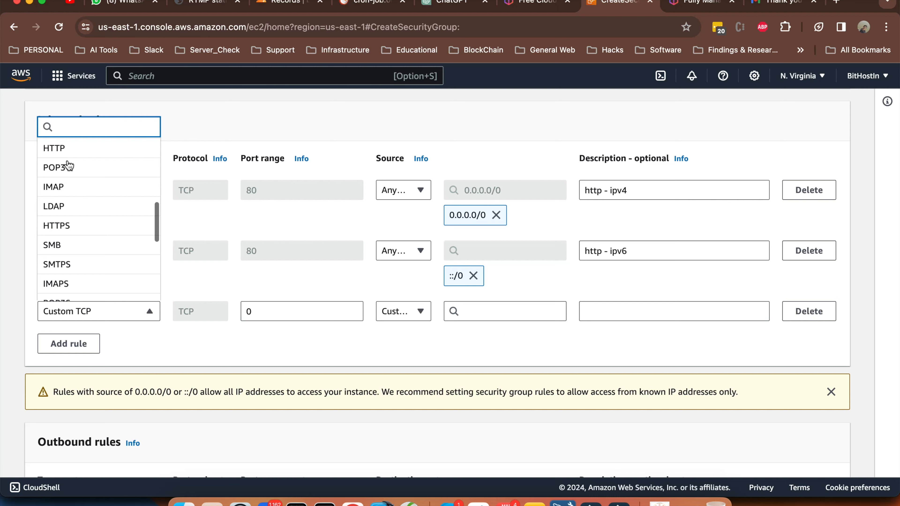
click(60, 226)
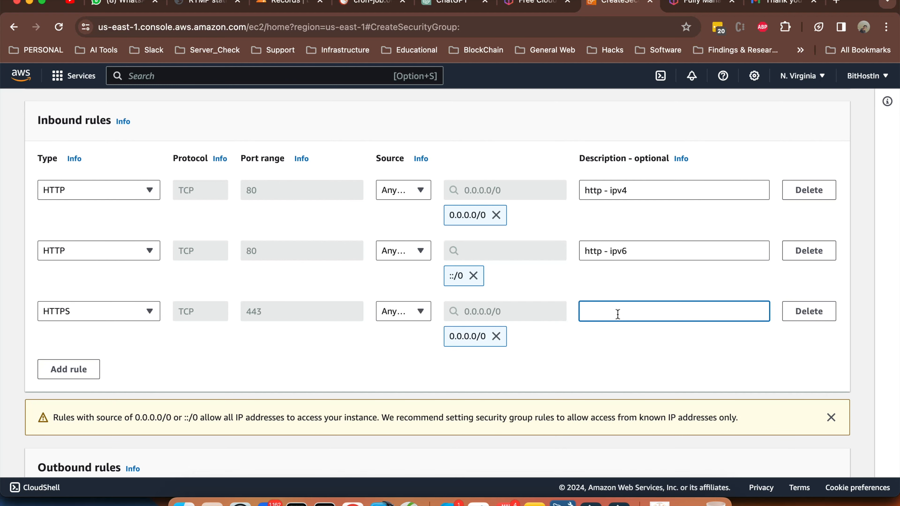
text(https - ipv4)
Add a fourth HTTPS rule from Anywhere, described 'https - ipv6'
click(69, 369)
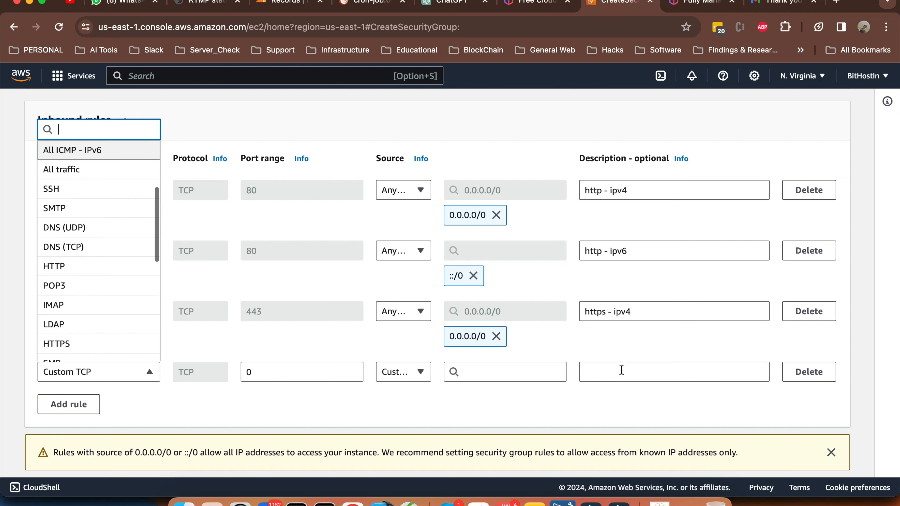
click(56, 344)
click(403, 372)
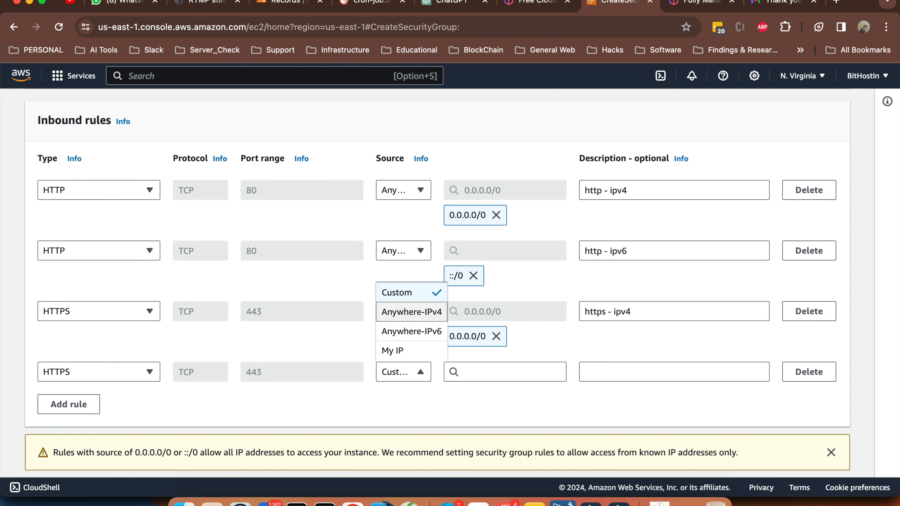
click(411, 312)
click(674, 372)
text(http - ipv)
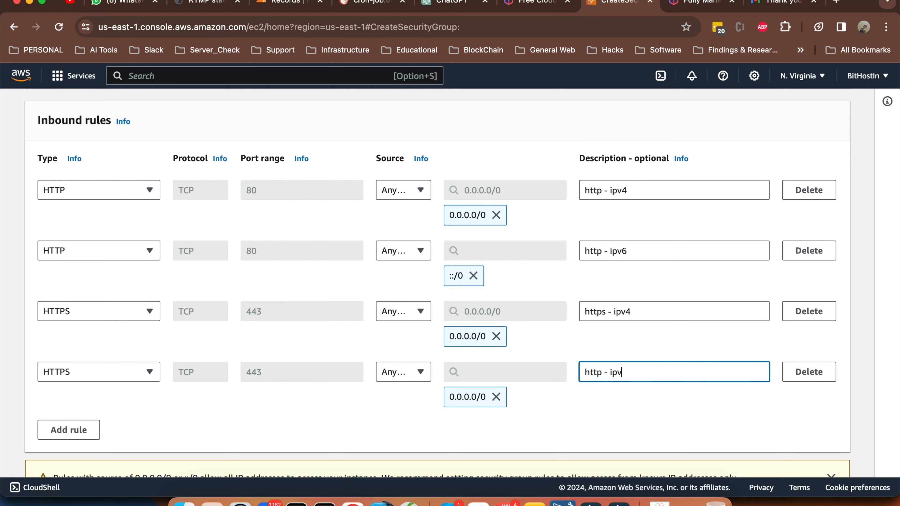
text(6)
key(Left)
key(Left)
key(Left)
key(Left)
key(Left)
key(Left)
key(Left)
text(s)
click(409, 405)
scroll(410, 404, down, 3)
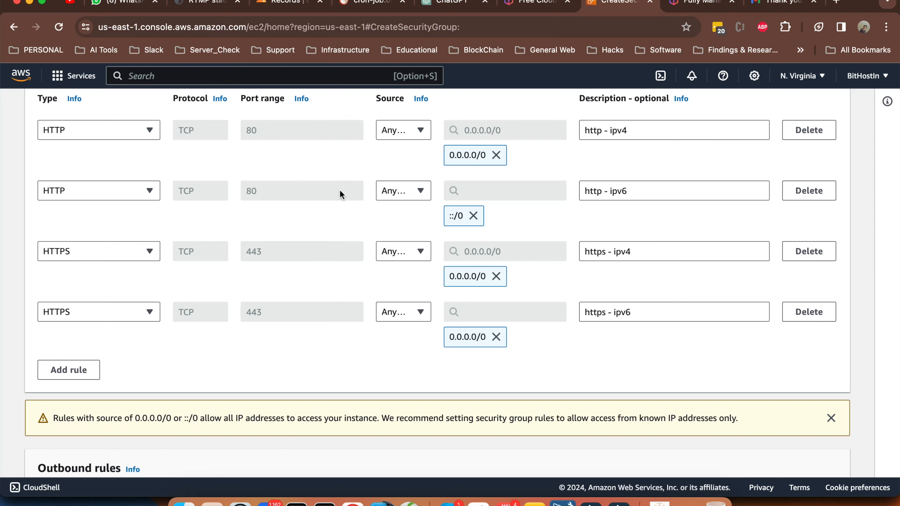
Submit the group, see the duplicate-permission error, and return to the Security Groups list
scroll(384, 298, down, 5)
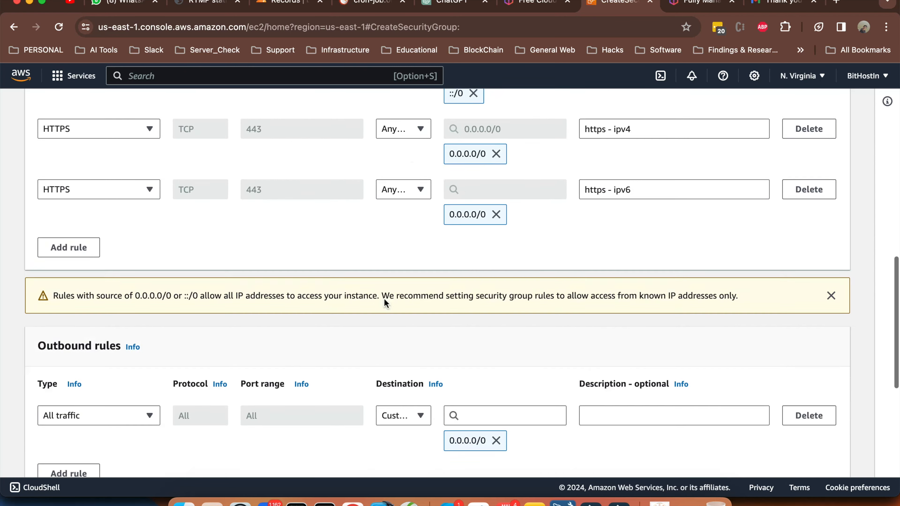
scroll(349, 260, down, 3)
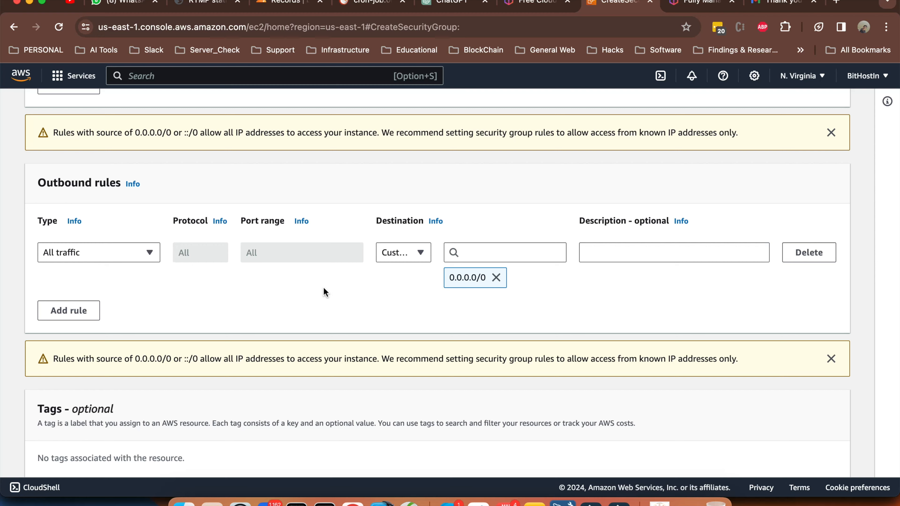
scroll(457, 296, down, 3)
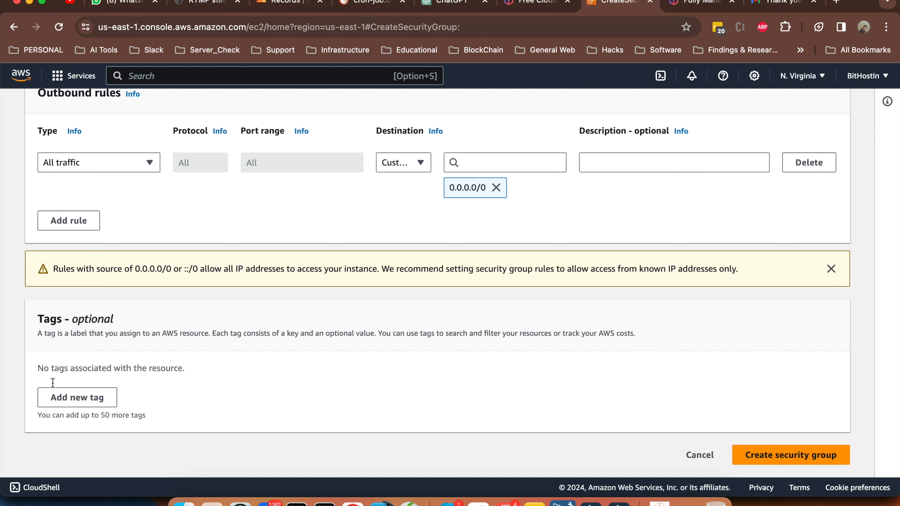
scroll(462, 328, up, 15)
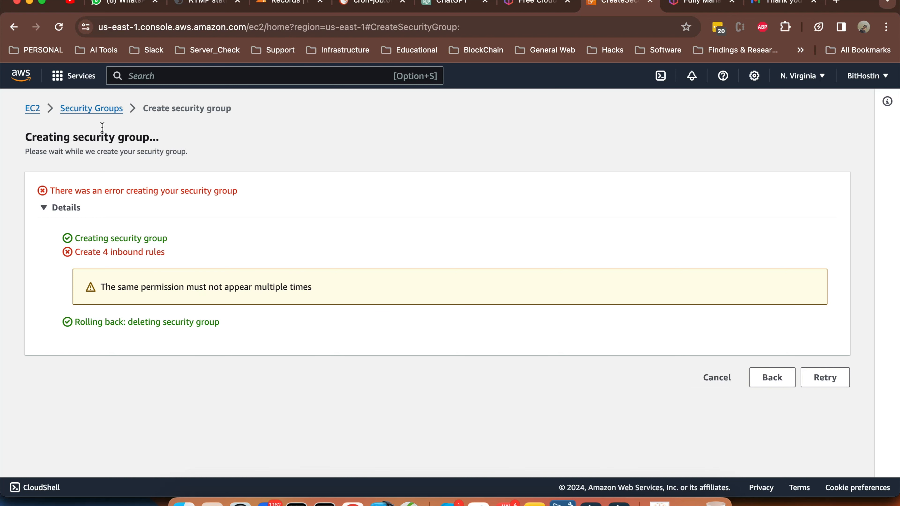
click(105, 110)
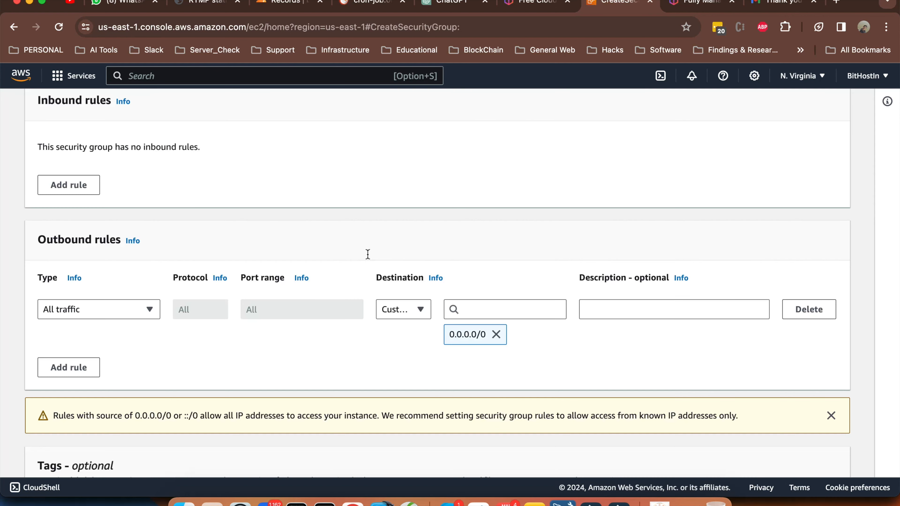
Enter 'hhtp&https' as the name in a fresh Create security group form
scroll(147, 263, up, 10)
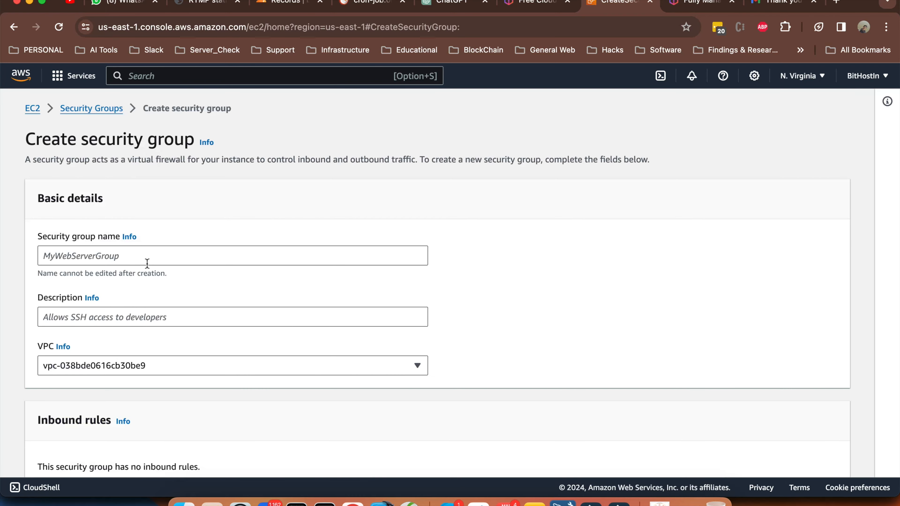
click(177, 255)
text(hhtp&https)
Copy the group name 'hhtp&https' into the description field
key(super+a)
key(super+c)
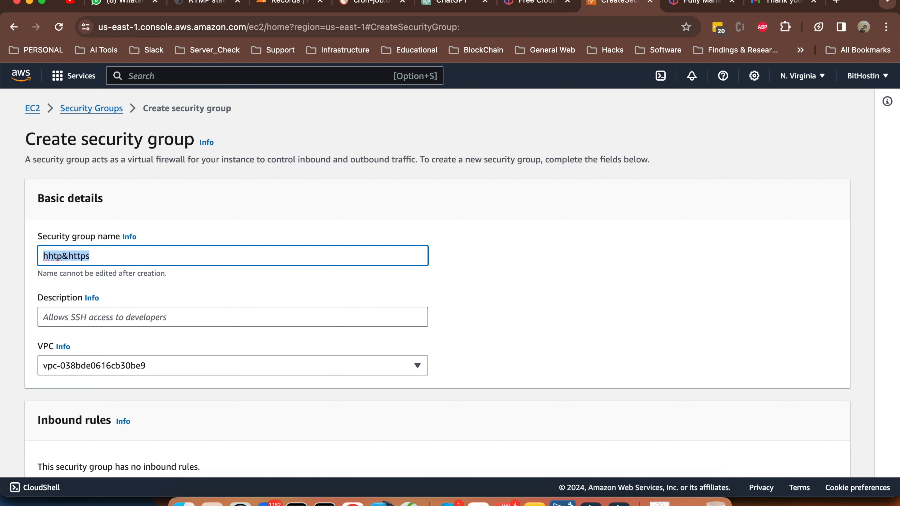
scroll(216, 244, down, 2)
scroll(216, 245, down, 1)
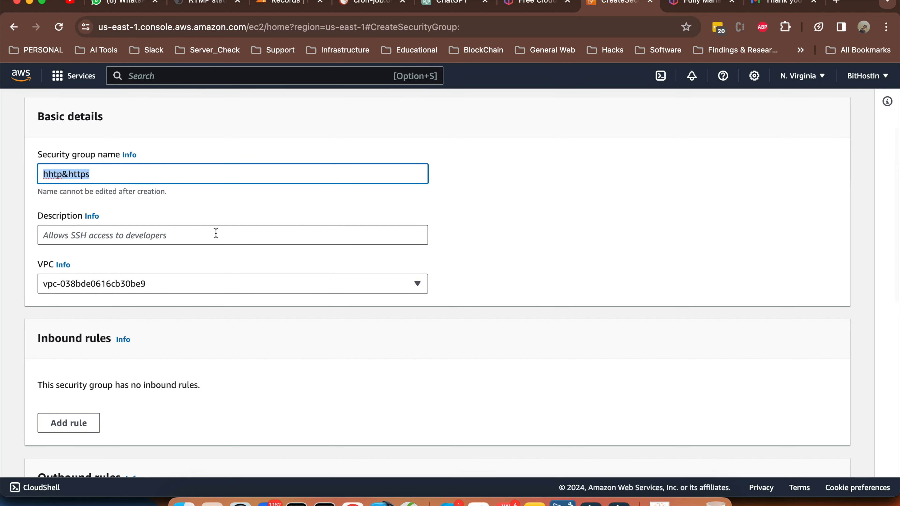
click(215, 234)
key(super+v)
Add an HTTP port 80 inbound rule and create the hhtp&https security group
scroll(95, 223, down, 6)
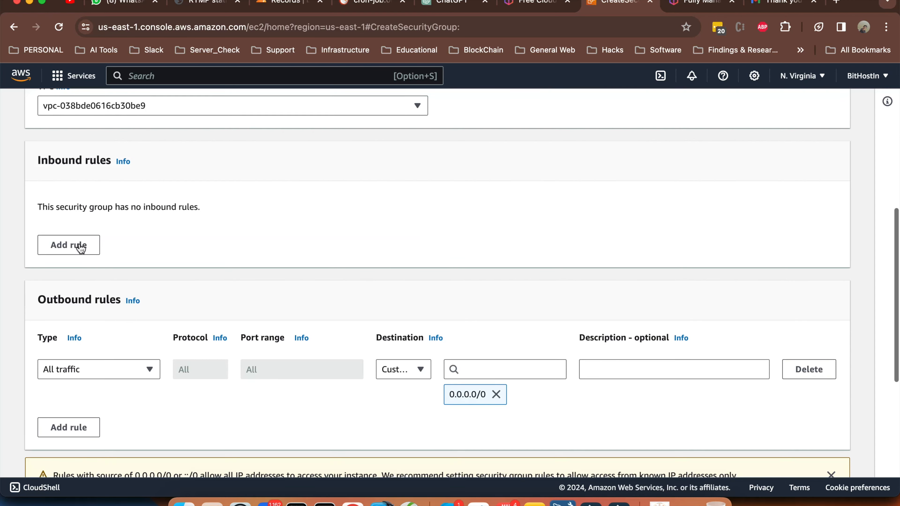
click(76, 243)
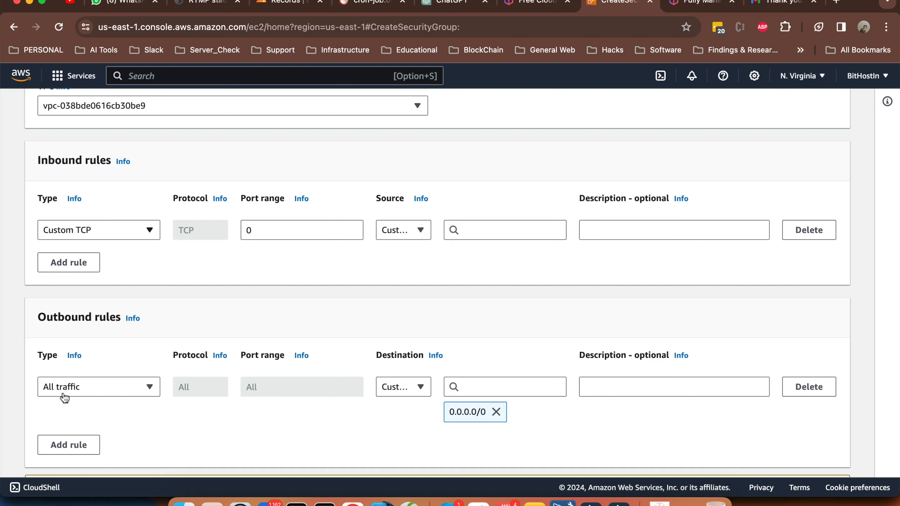
click(106, 229)
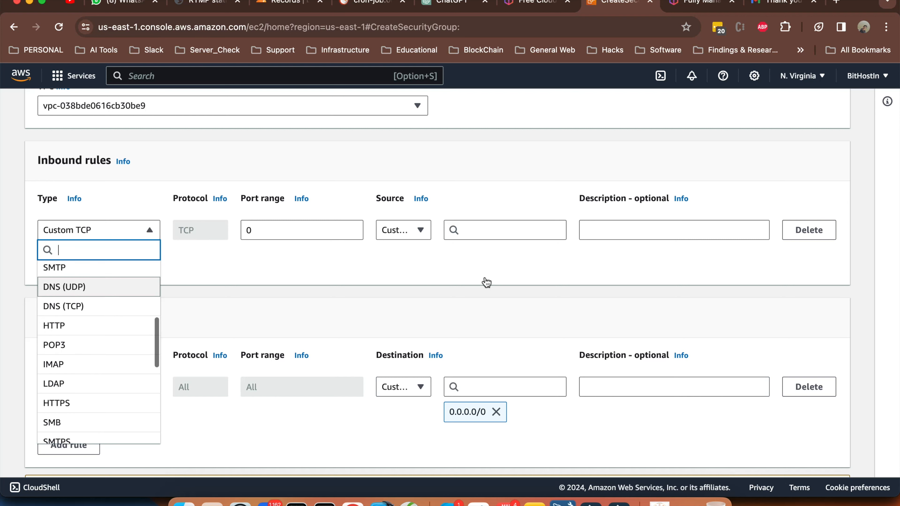
click(88, 325)
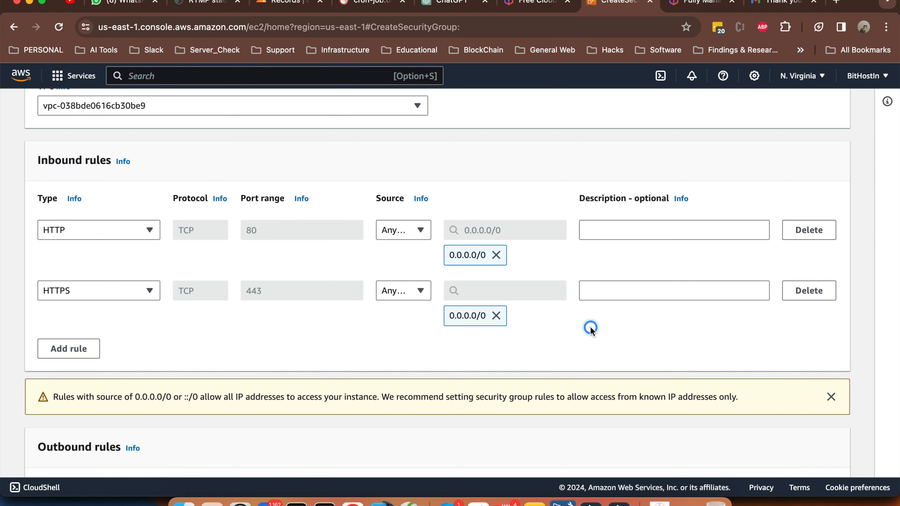
scroll(590, 328, down, 10)
click(793, 455)
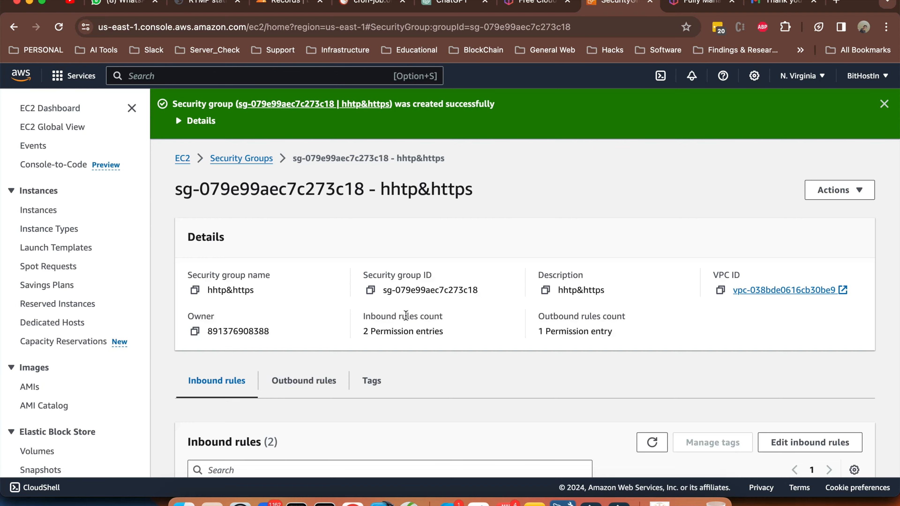
Scroll through hhtp&https details to review its HTTP 80 and HTTPS 443 inbound rules
scroll(442, 356, down, 2)
scroll(440, 351, down, 5)
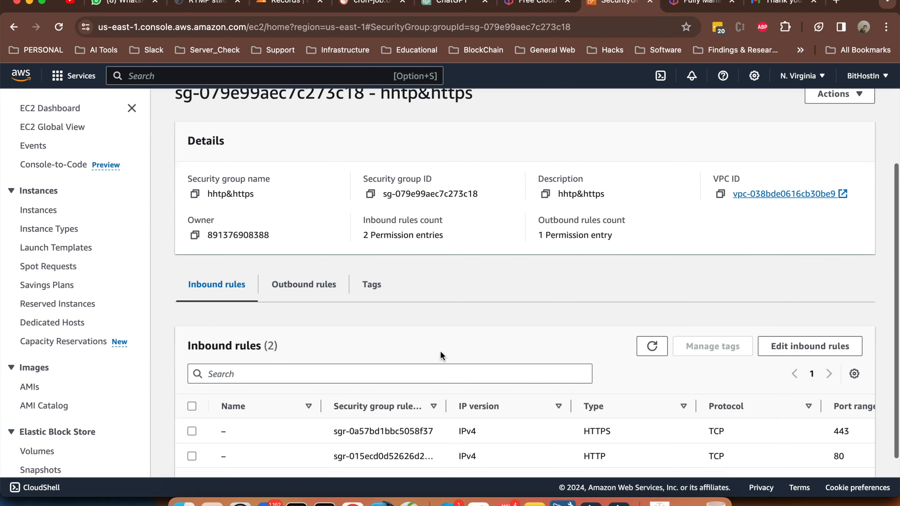
scroll(594, 415, right, 3)
scroll(594, 415, right, 3)
scroll(594, 415, left, 5)
scroll(594, 415, right, 4)
scroll(594, 415, right, 2)
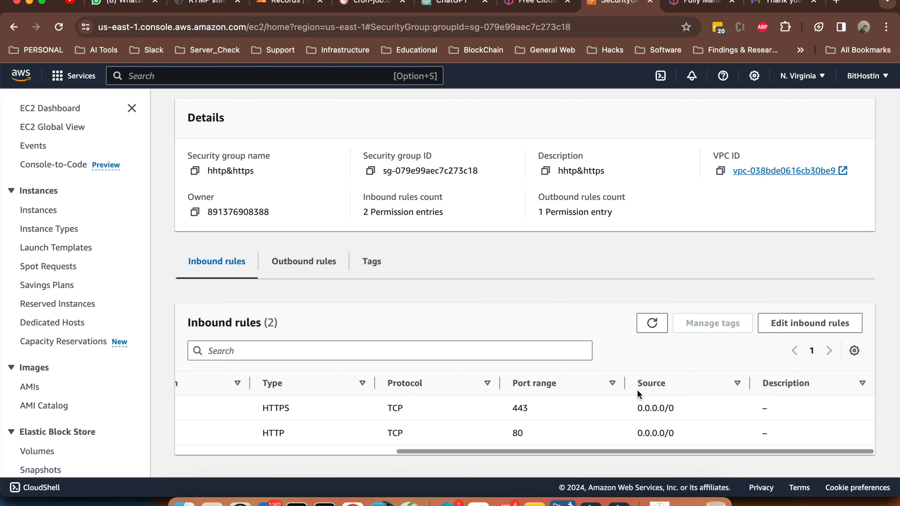
scroll(537, 408, left, 8)
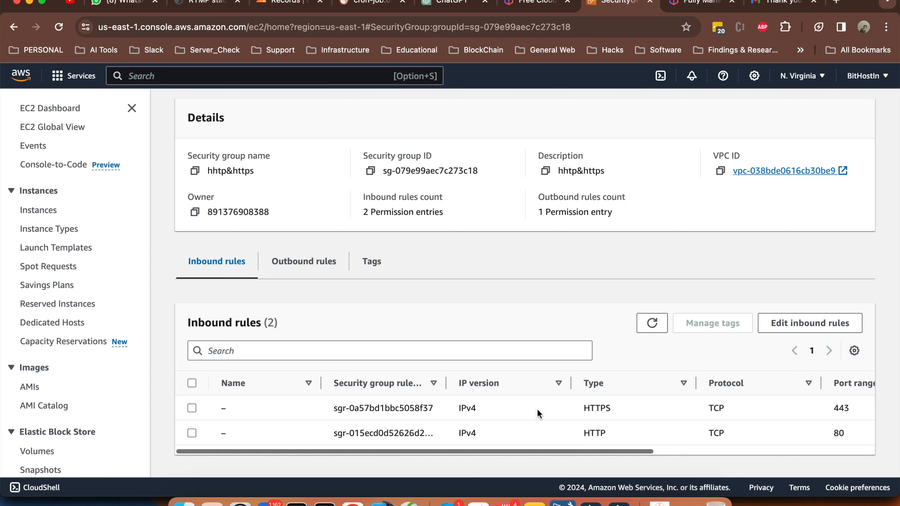
scroll(244, 157, up, 5)
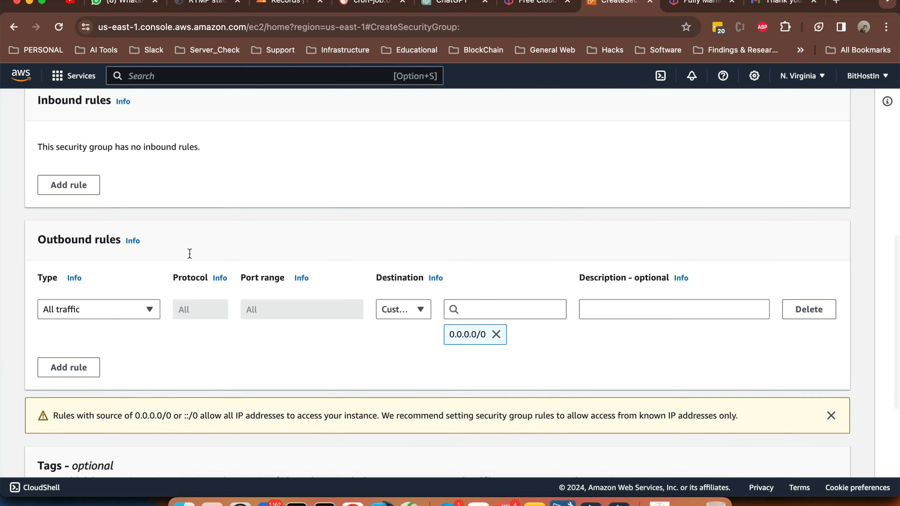
Name the new security group 'ssh & ssh via vpn'
scroll(190, 253, up, 10)
click(190, 254)
text(ssh)
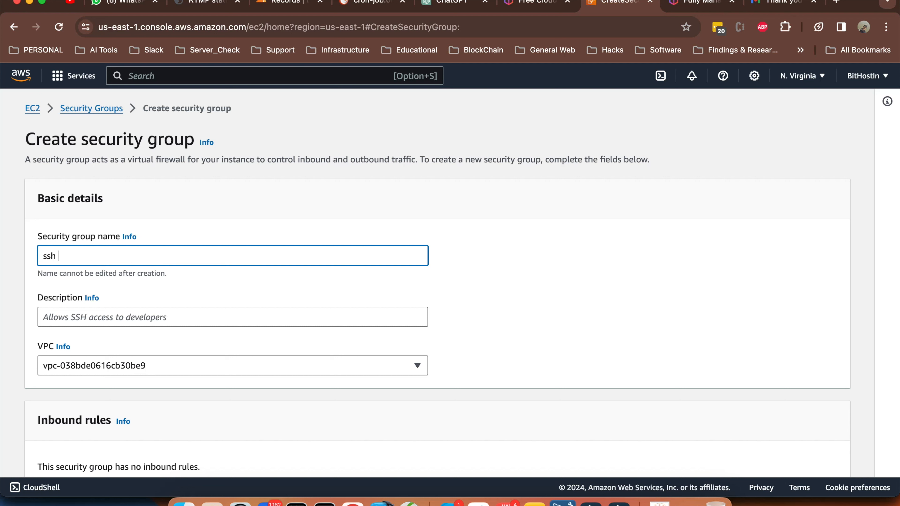
text( & ssh via vpn)
click(295, 283)
Add an SSH port 22 inbound rule from Anywhere-IPv4 (0.0.0.0/0)
scroll(186, 202, down, 3)
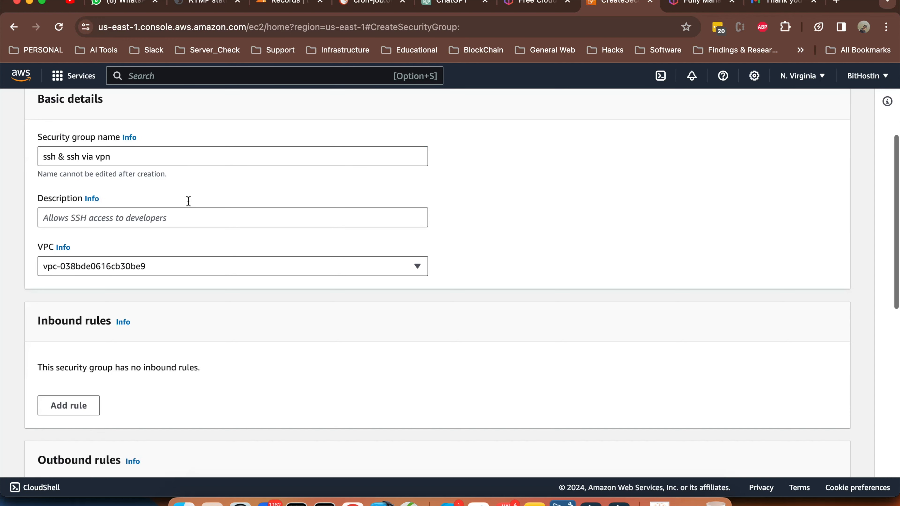
click(76, 401)
click(129, 377)
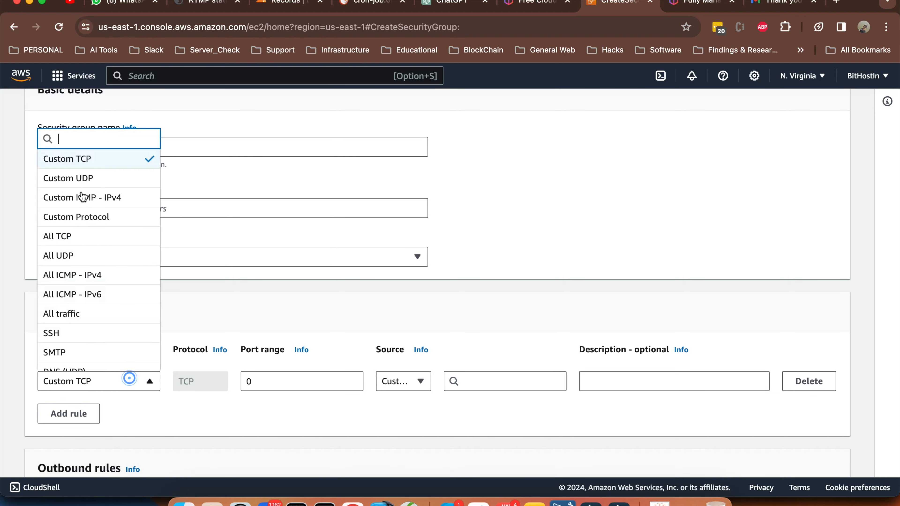
click(56, 332)
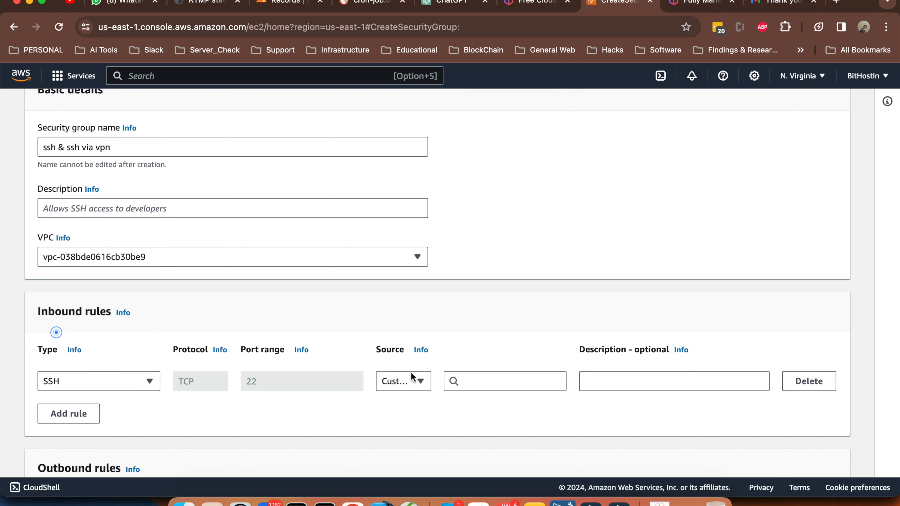
click(497, 381)
click(496, 164)
click(370, 398)
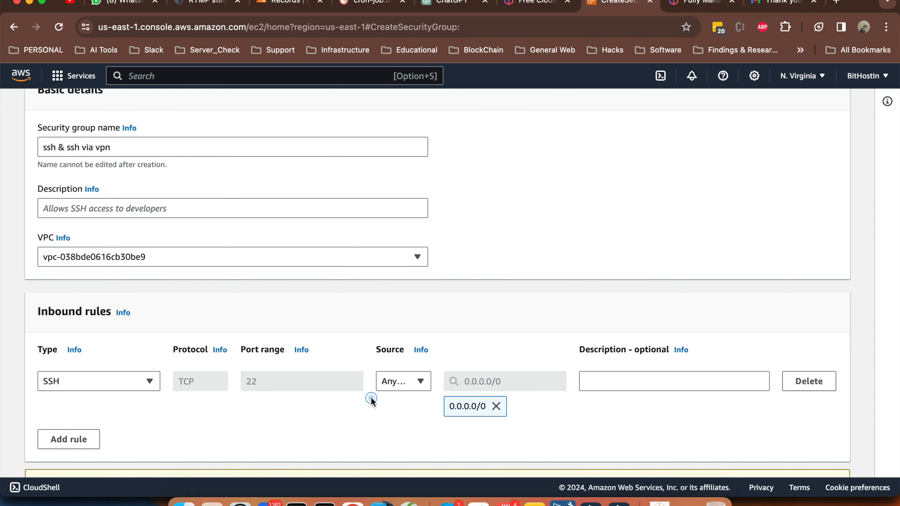
scroll(370, 397, down, 3)
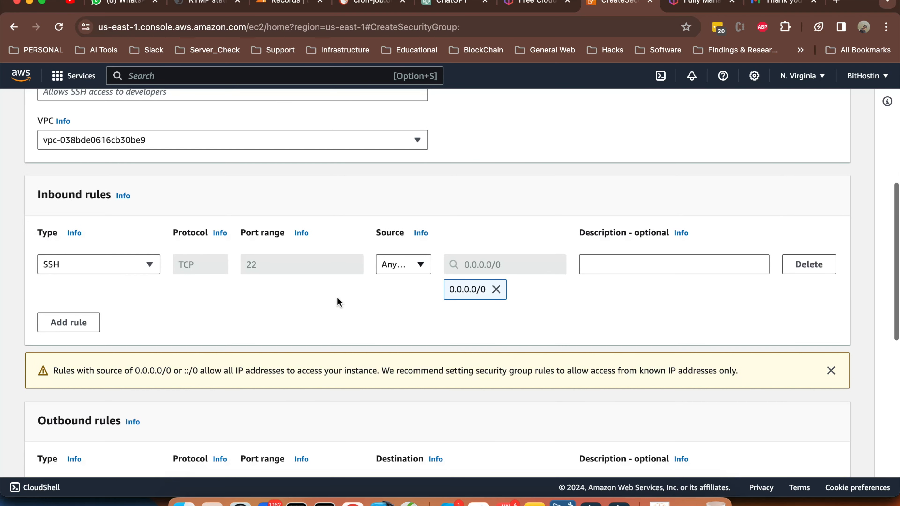
scroll(338, 298, up, 5)
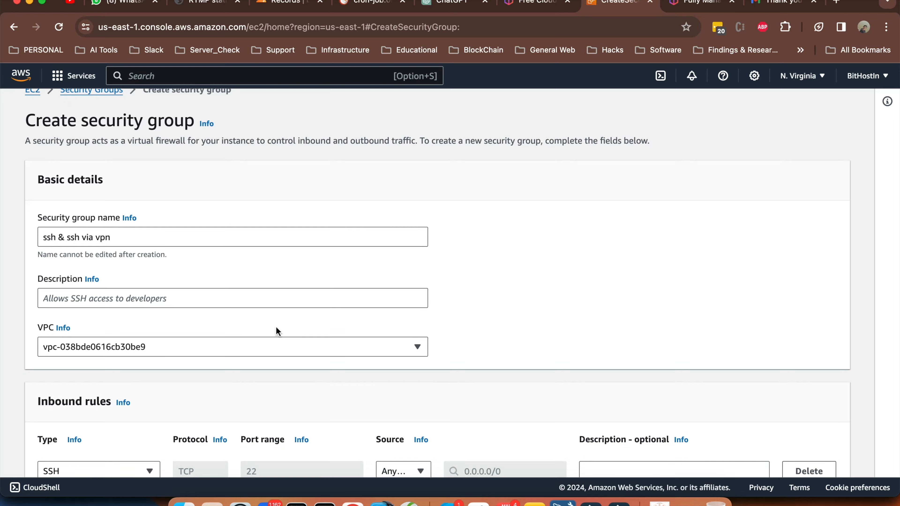
scroll(275, 327, down, 5)
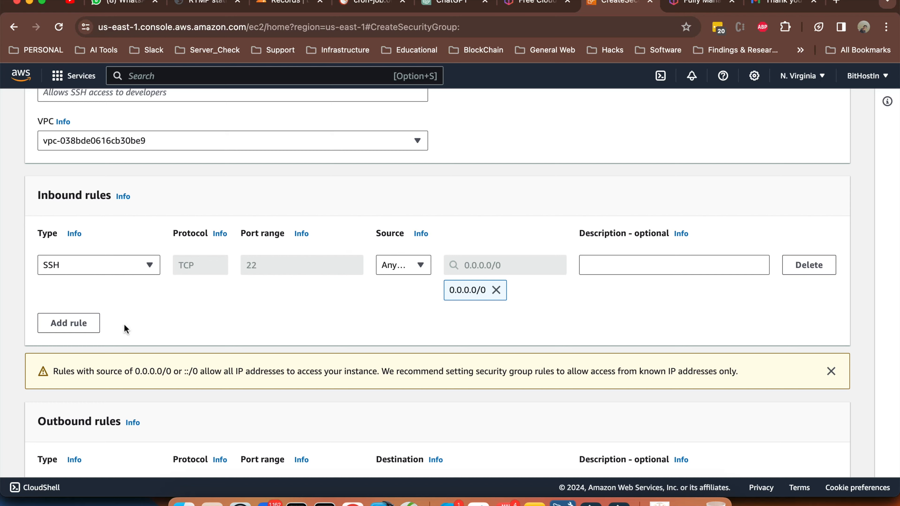
click(251, 297)
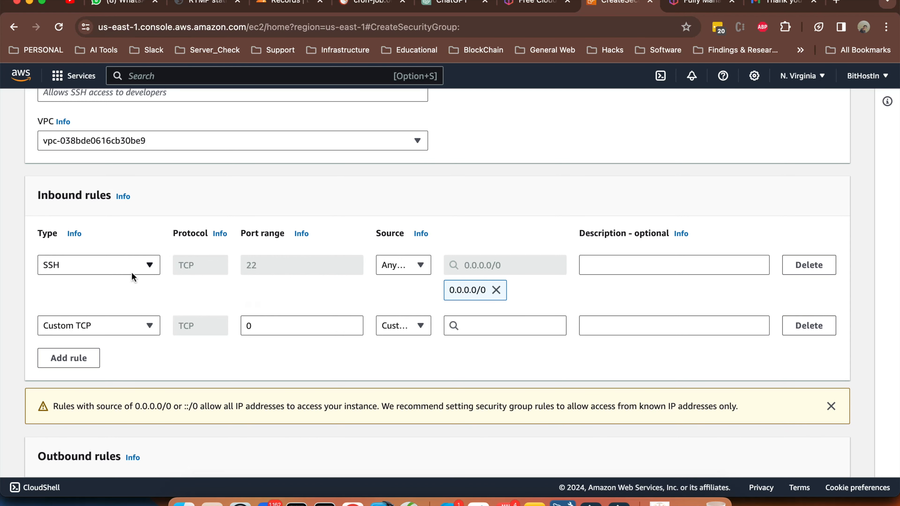
Rename the security group to 'ssh via vpn' by removing the leading 'ssh &'
click(139, 326)
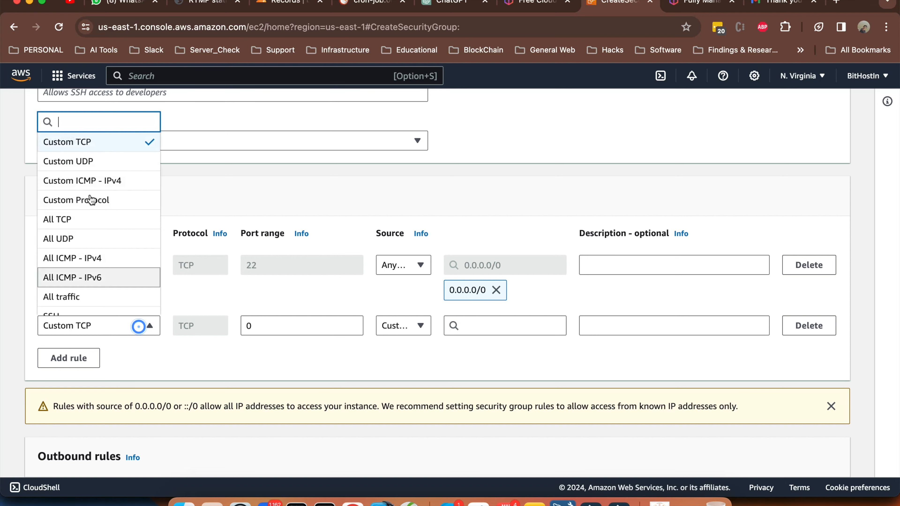
click(307, 195)
scroll(306, 194, up, 6)
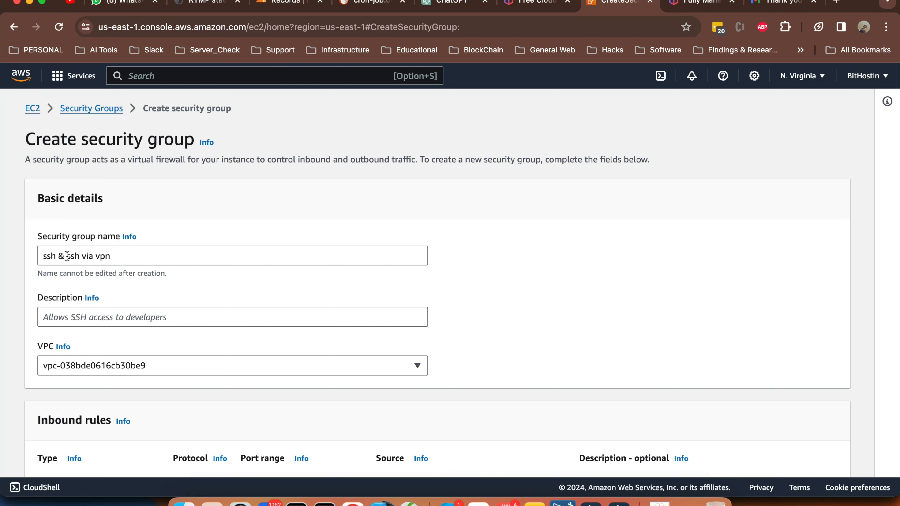
drag(68, 256, 42, 256)
key(BackSpace)
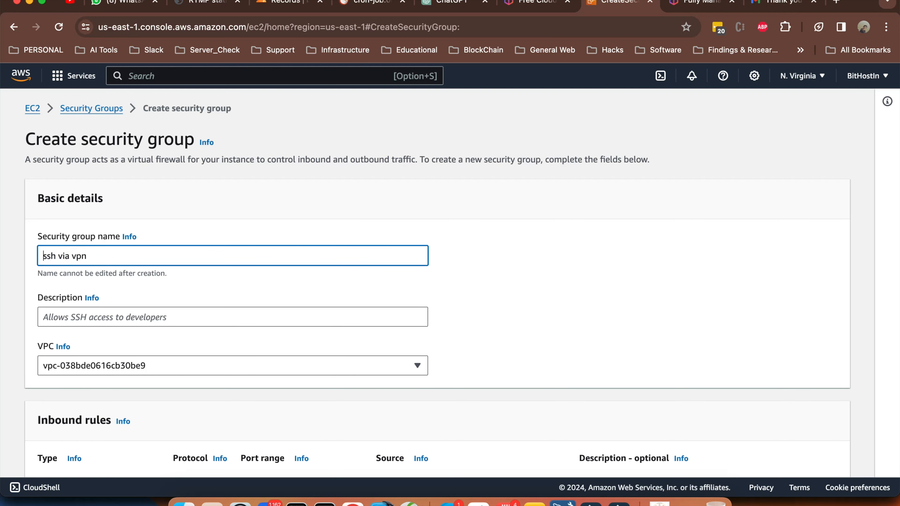
click(485, 305)
Delete the first inbound rule and set the remaining rule to SSH with a Custom source
scroll(484, 305, down, 9)
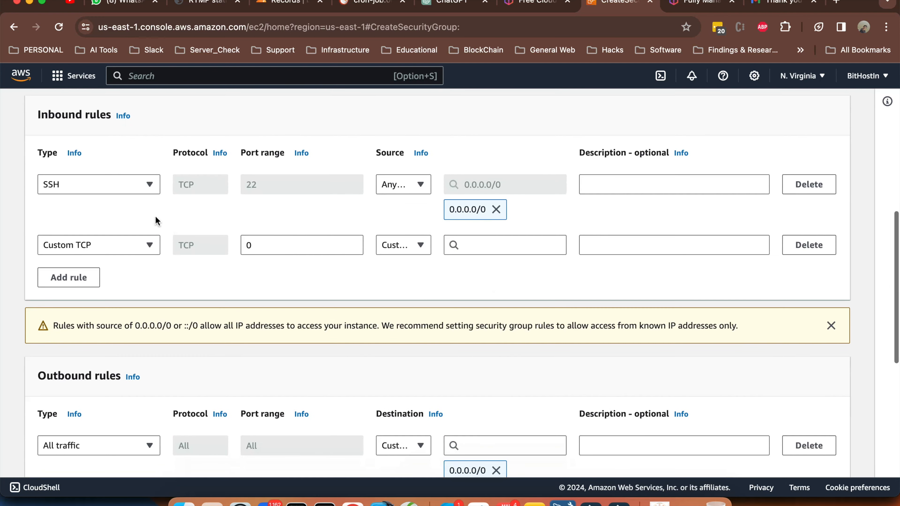
click(127, 248)
scroll(72, 312, down, 3)
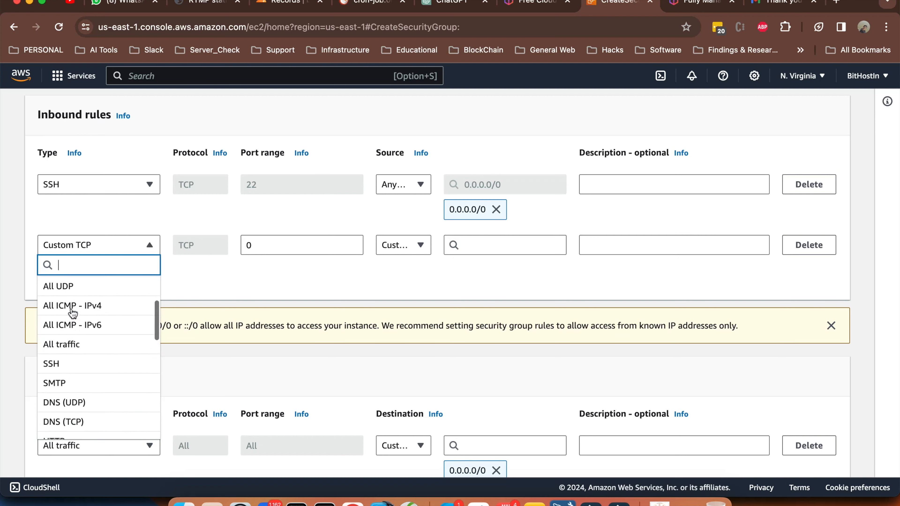
click(815, 190)
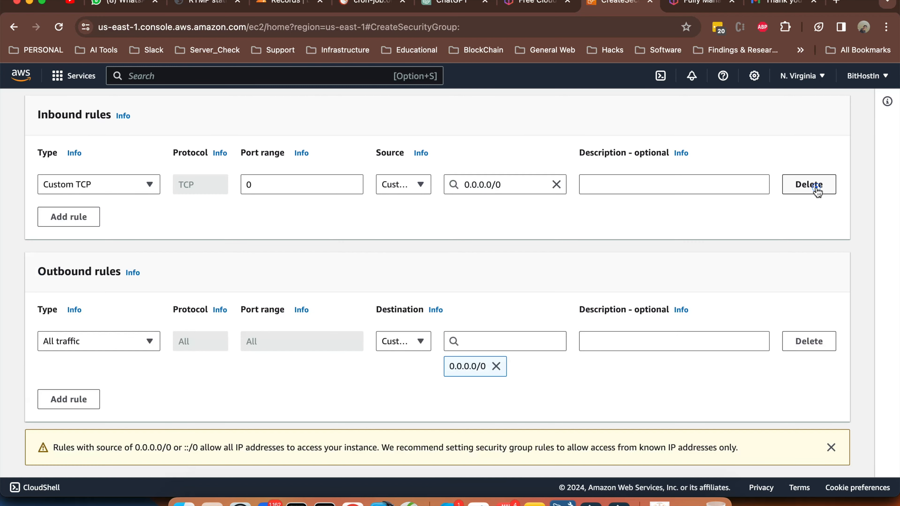
click(109, 185)
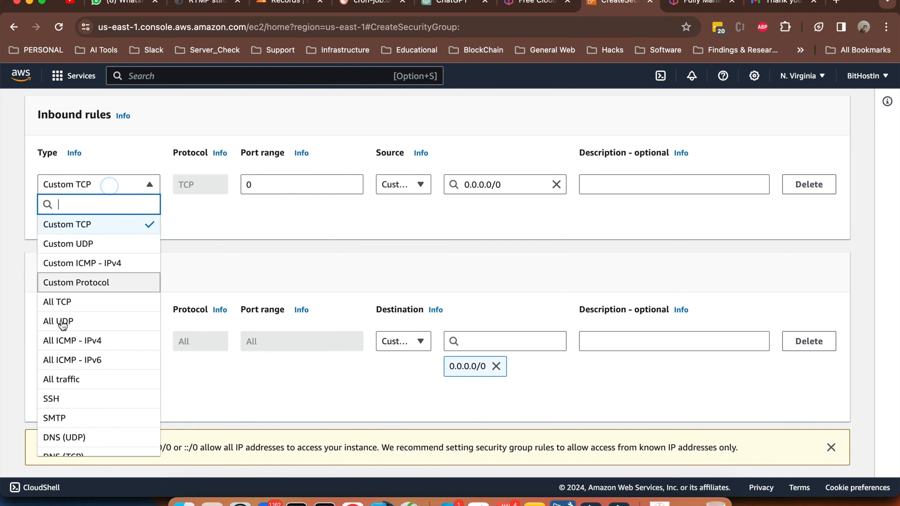
scroll(63, 324, down, 5)
click(54, 312)
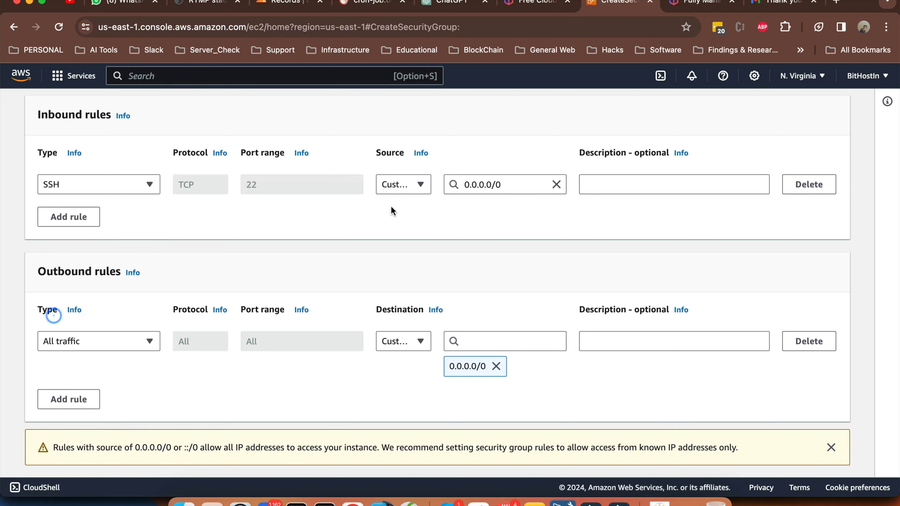
click(419, 185)
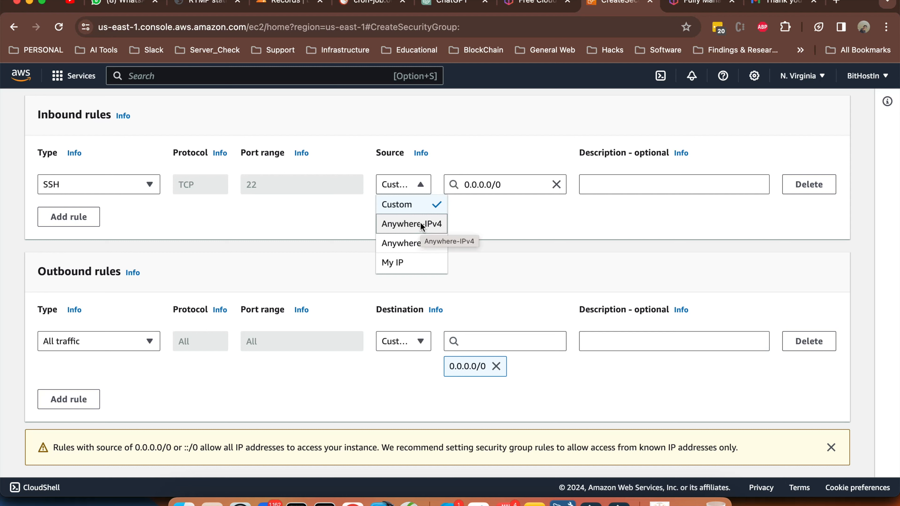
click(409, 204)
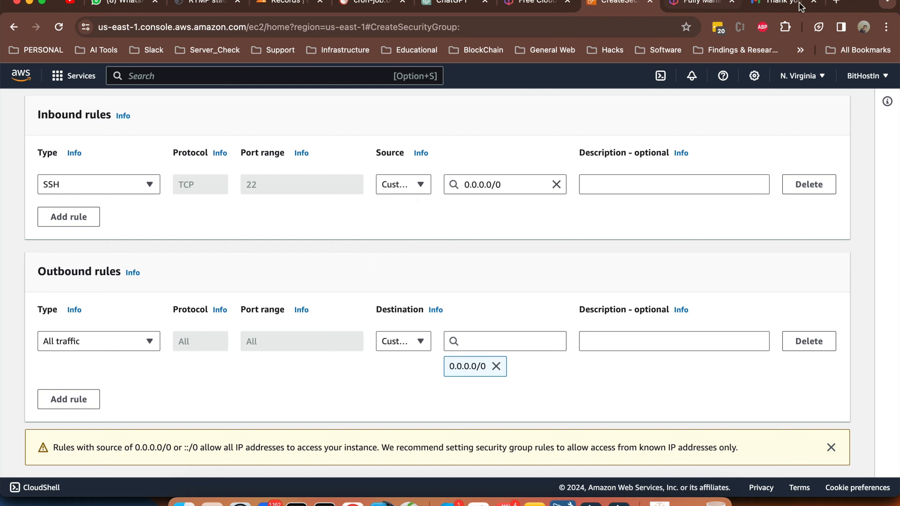
Search Google for 'whats my ip' in a new browser tab
click(840, 4)
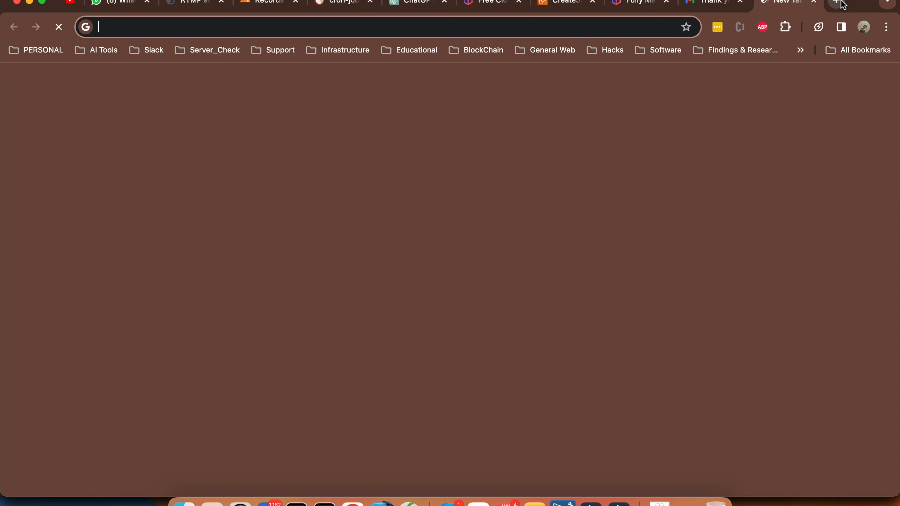
text(whats my ip)
key(Return)
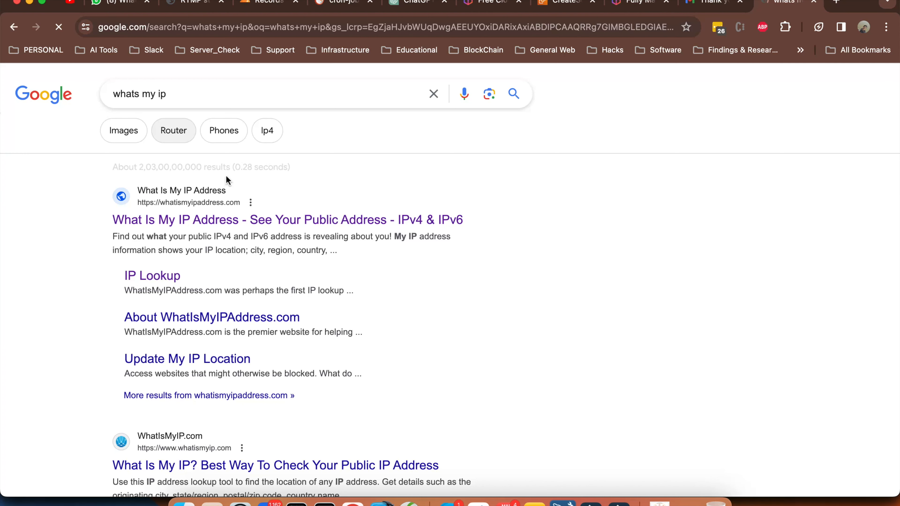
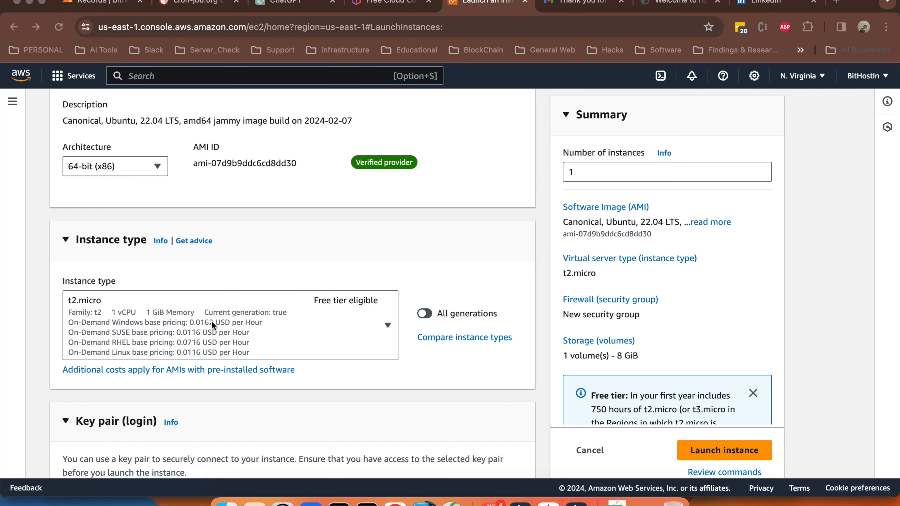
Scroll the Launch Instances form to review the Ubuntu 22.04 AMI and t2.micro instance type
scroll(212, 321, up, 5)
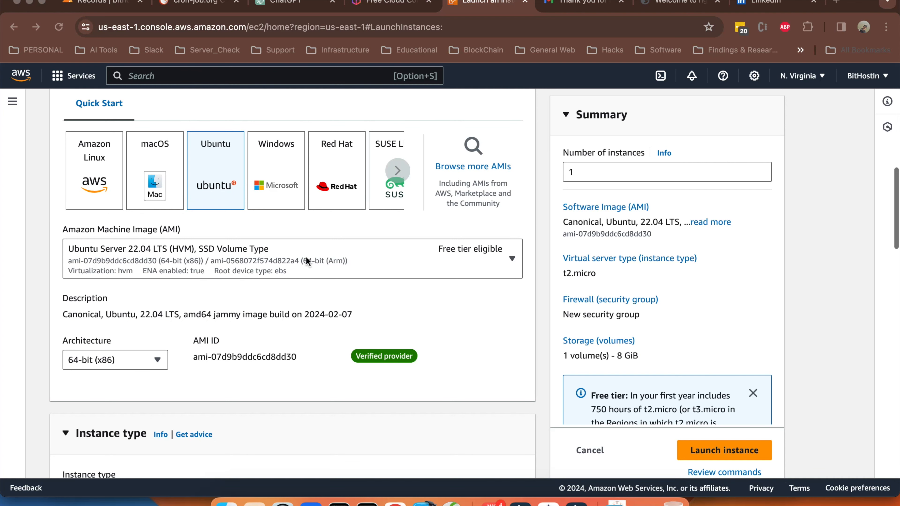
scroll(306, 259, up, 1)
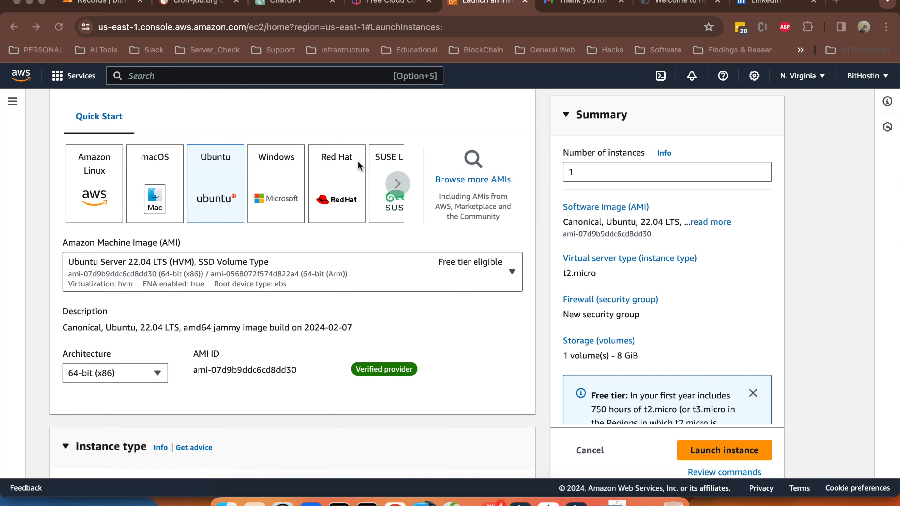
scroll(395, 164, down, 10)
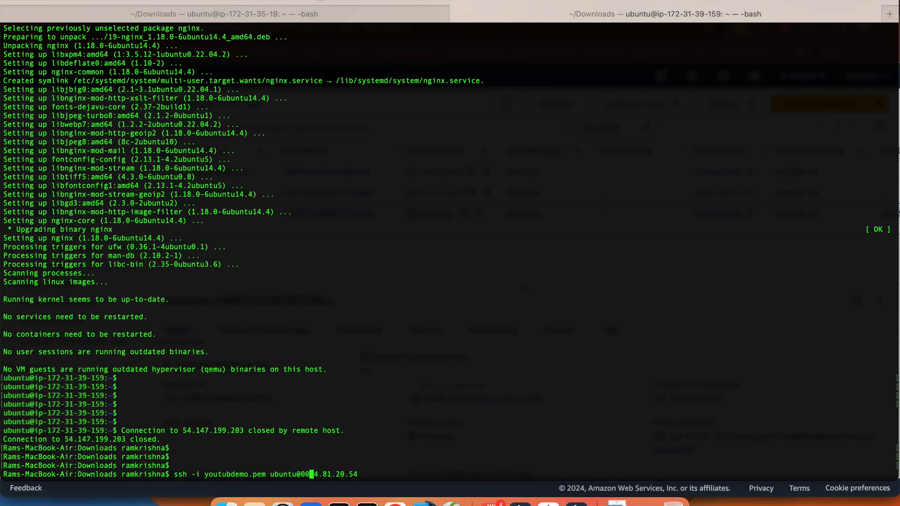
Correct the server address in the SSH command
key(BackSpace)
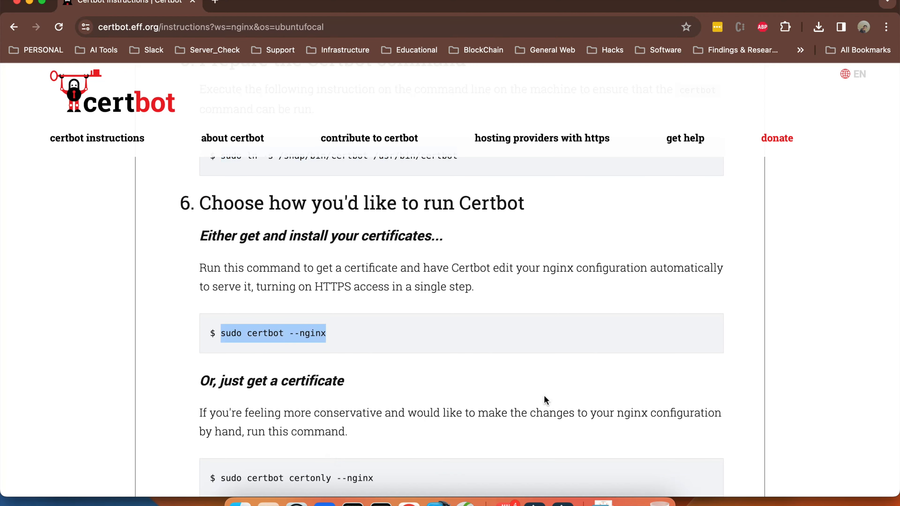
Run the pasted sudo certbot --nginx command and cancel it at the email prompt
key(super+Tab)
text(sudo certbot --nginx)
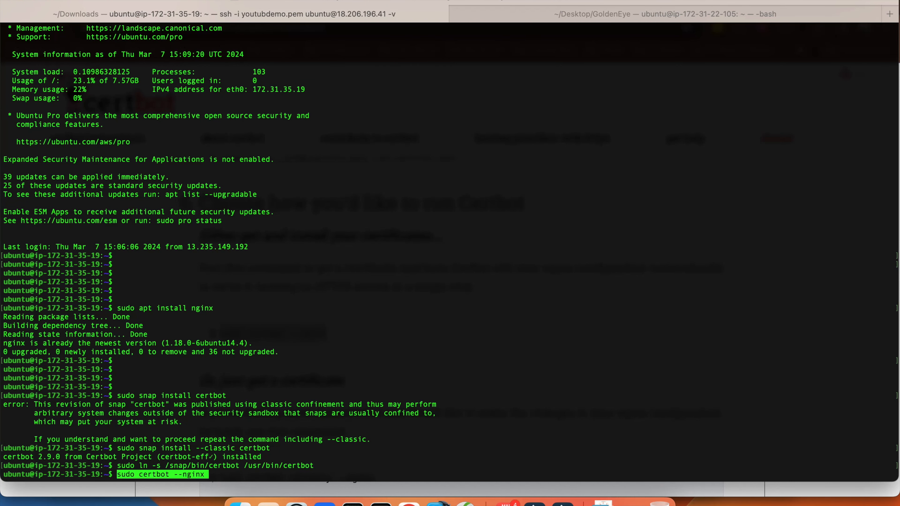
key(Return)
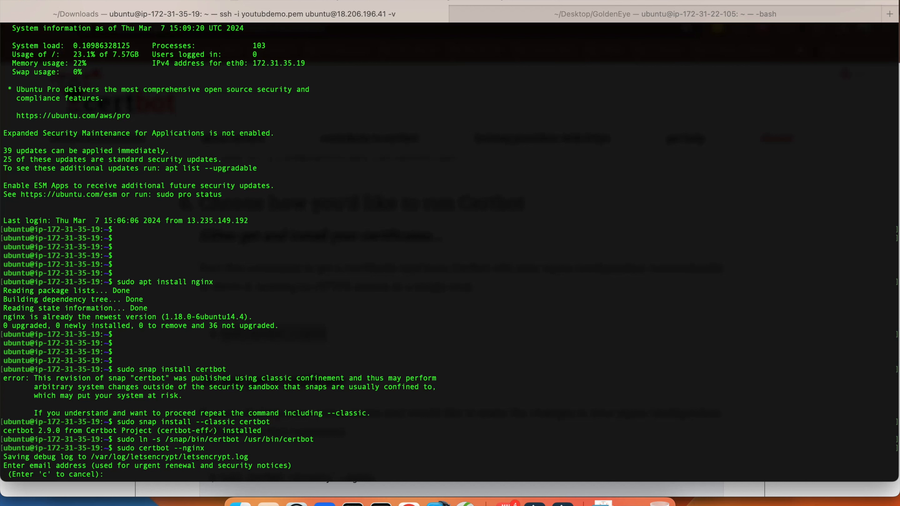
key(ctrl+c)
key(Return)
key(Return)
key(Return)
Enter a sudo vim command for /etc/nginx/sites-available/, completing the path with Tab
text(sudo vim /e)
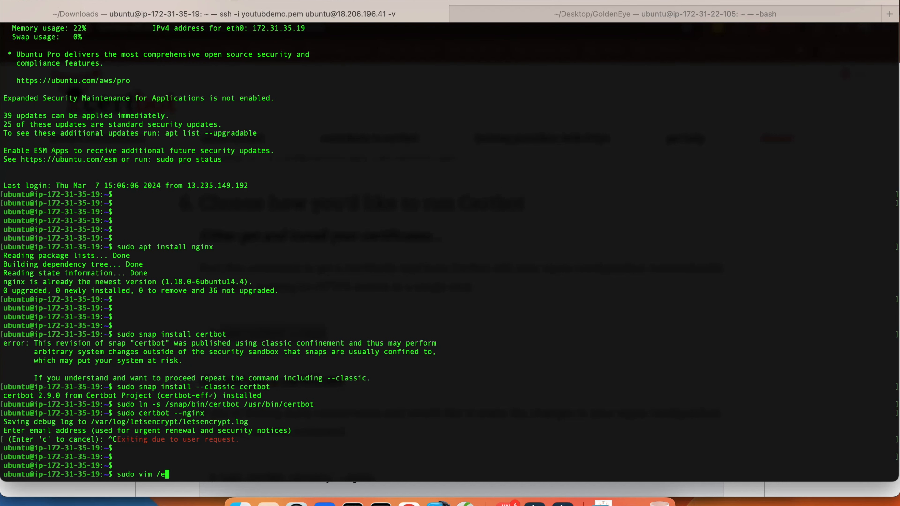
text(tc/nginx/si)
key(Tab)
key(Tab)
key(Tab)
key(Tab)
text(a)
key(Tab)
key(Tab)
Open the default nginx site config and delete the '_' placeholder after server_name
key(Return)
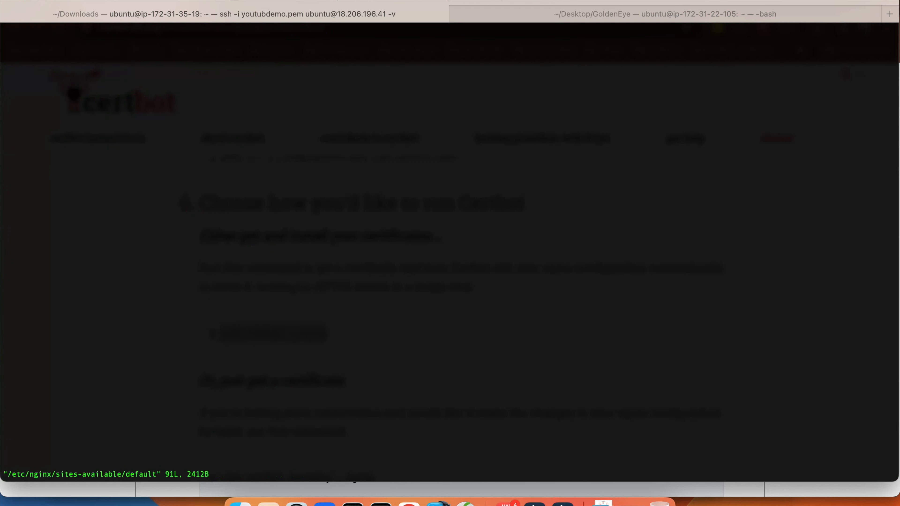
key(Down)
key(Down)
key(Down)
key(Down)
key(Down)
key(Down)
key(Down)
key(Down)
key(Down)
key(Down)
key(Down)
key(Down)
key(Down)
key(Down)
key(Down)
key(Down)
key(Down)
key(Down)
key(Down)
key(Down)
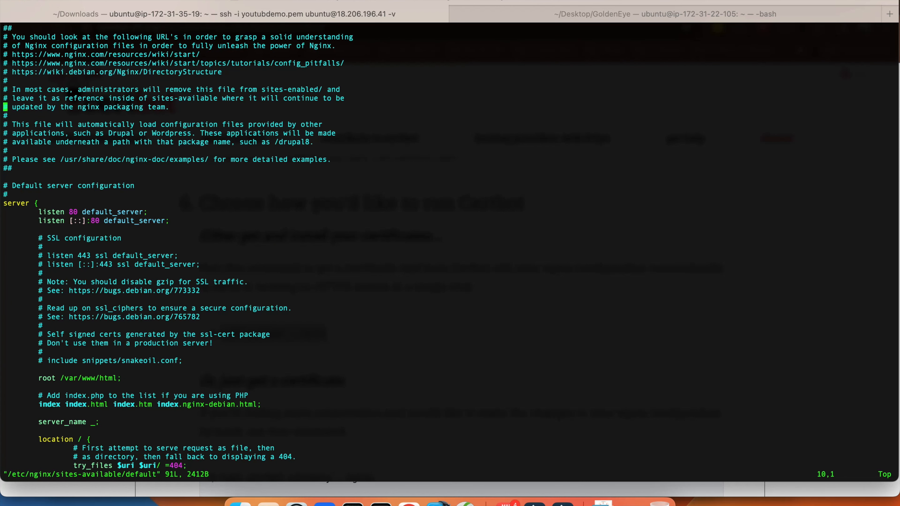
key(Down)
key(Down)
key(Down)
key(Down)
key(Down)
key(Down)
key(Down)
key(Down)
key(Down)
key(Down)
key(Down)
key(Down)
key(Down)
key(Down)
key(Down)
key(Down)
key(Down)
key(Down)
key(Down)
key(Down)
key(Up)
key(Up)
key(Right)
key(Right)
key(Right)
key(Right)
key(Right)
key(Right)
key(Right)
key(Right)
key(Right)
key(Right)
key(Right)
key(Right)
key(Right)
key(Right)
key(i)
key(BackSpace)
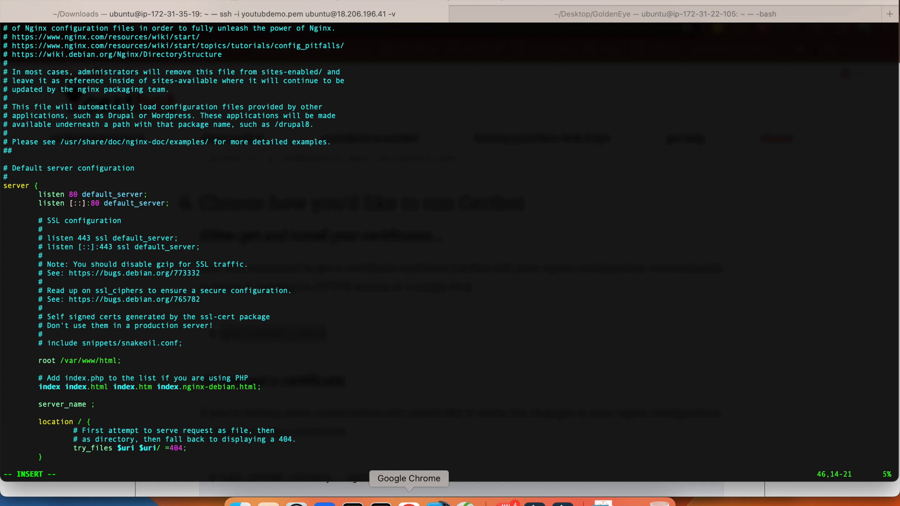
Set server_name to youtubedemo.bithost.in, copying 'youtubedemo' from the Cloudflare record
click(409, 503)
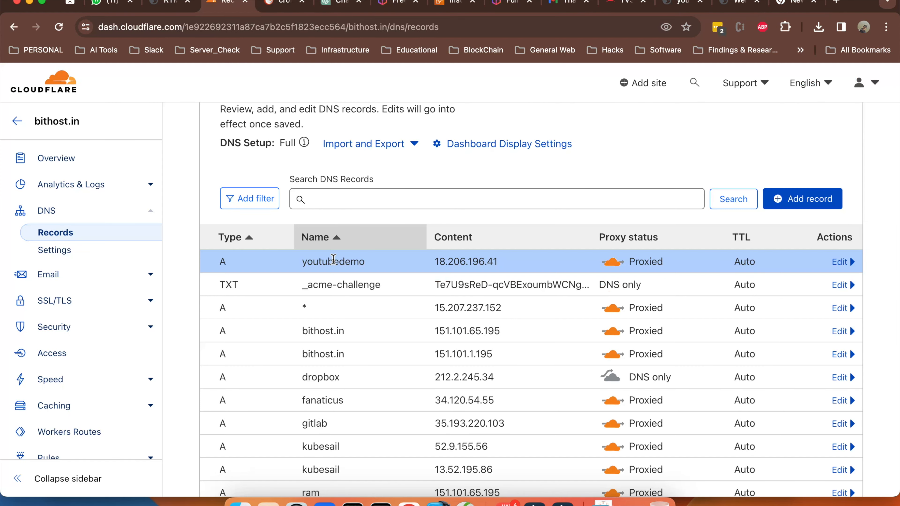
double_click(334, 261)
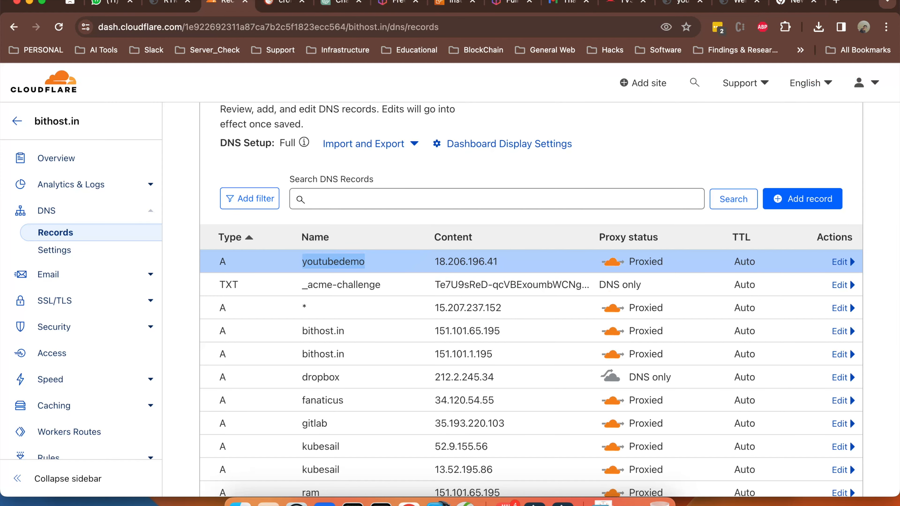
click(381, 503)
key(super+v)
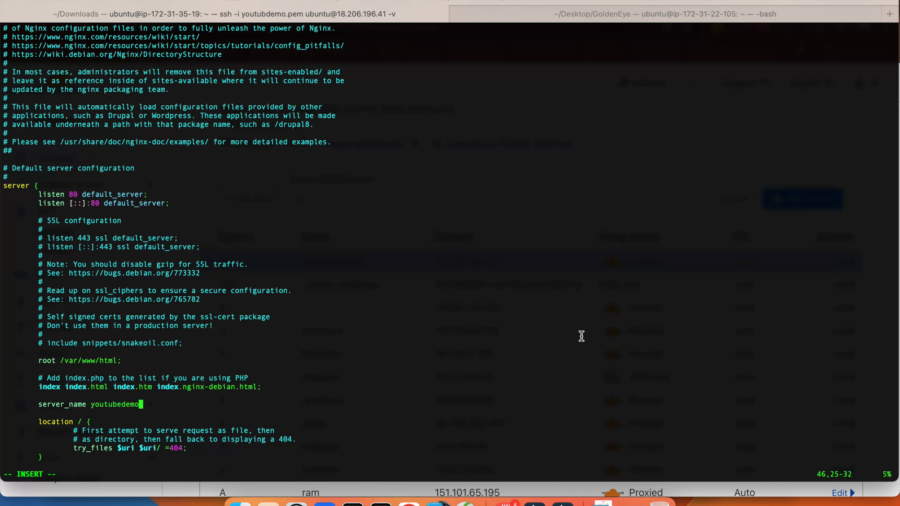
text(.bithost.in)
key(Down)
key(Down)
key(Down)
key(Down)
key(Down)
key(Down)
key(Down)
key(Down)
key(Down)
key(Down)
key(Down)
key(Down)
key(Down)
key(Down)
key(Down)
key(Down)
key(Down)
key(Down)
key(Down)
key(Down)
key(Down)
key(Down)
key(Down)
key(Down)
key(Down)
key(Down)
key(Down)
key(Down)
key(Down)
key(Down)
key(Down)
key(Down)
key(Down)
key(Down)
key(Down)
key(Down)
key(Down)
key(Down)
key(Down)
key(Down)
key(Down)
key(Down)
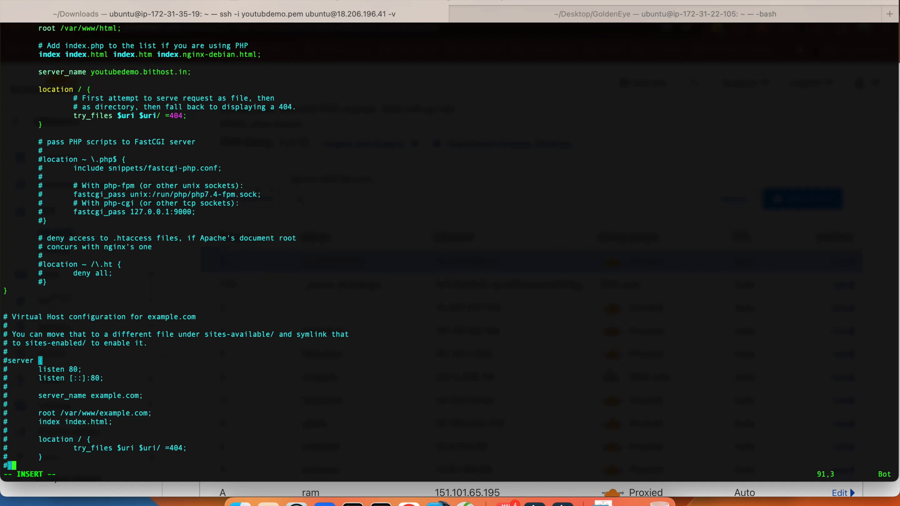
Save the config with :w, quit vim with :q, and enter 'sudo service nginx restart'
key(Escape)
text(:wq)
key(Return)
text(:q)
key(Return)
text(sudo )
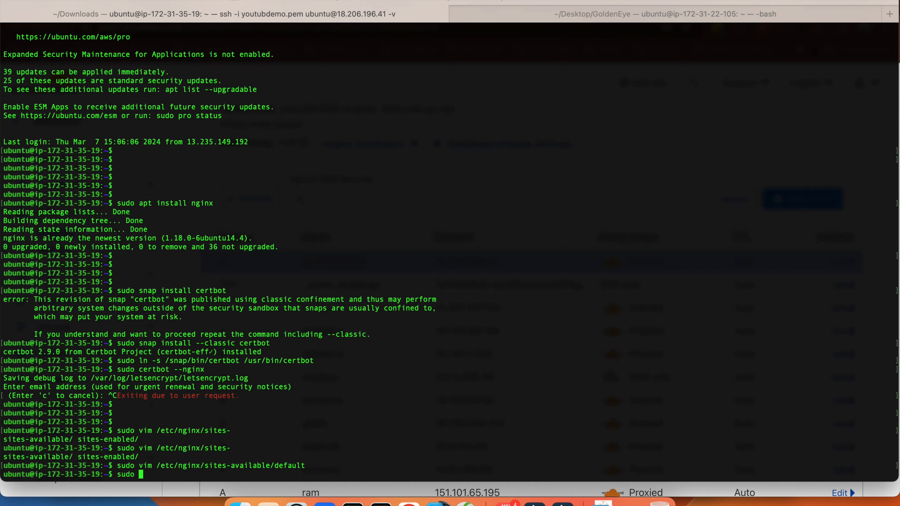
text(service nginx restart)
Restart nginx and rerun sudo certbot --nginx from command history
key(Return)
key(Up)
key(Up)
key(Up)
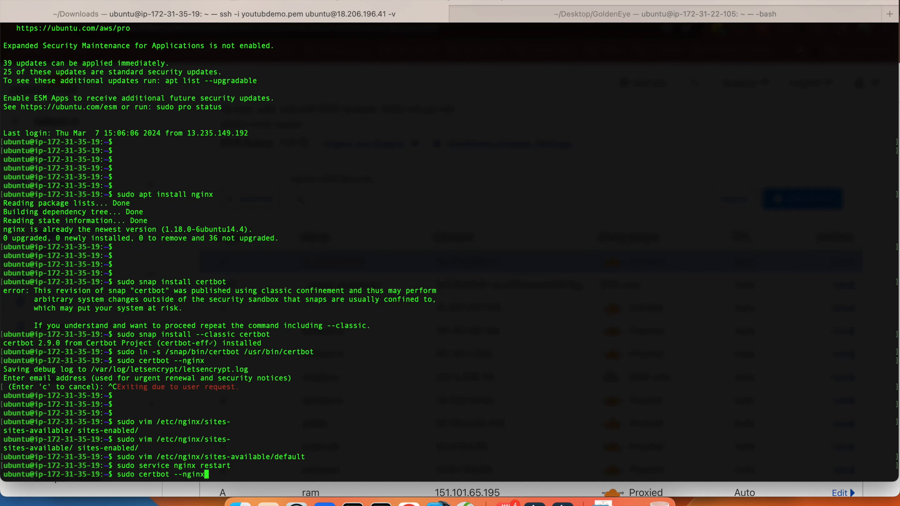
key(Return)
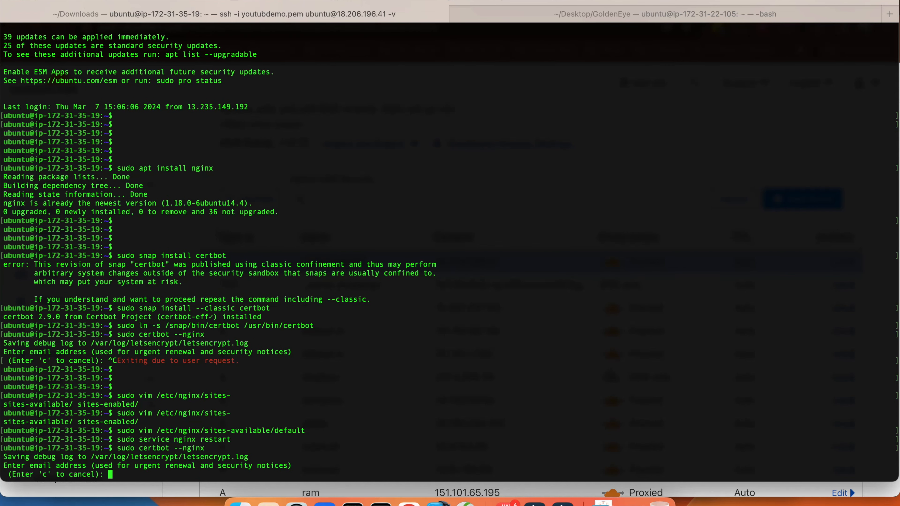
Give Certbot the contact e-mail, answer y twice, and choose domain 1, youtubedemo.bithost.in
key(Return)
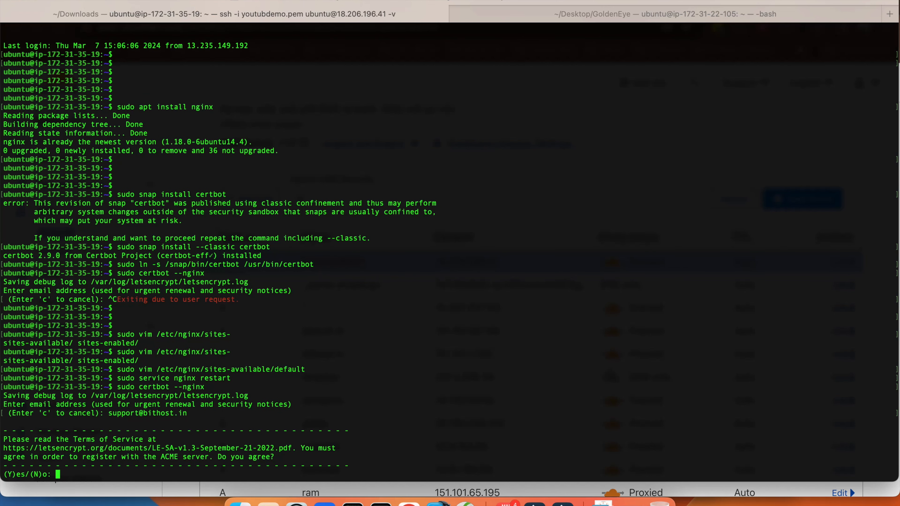
text(y)
key(Return)
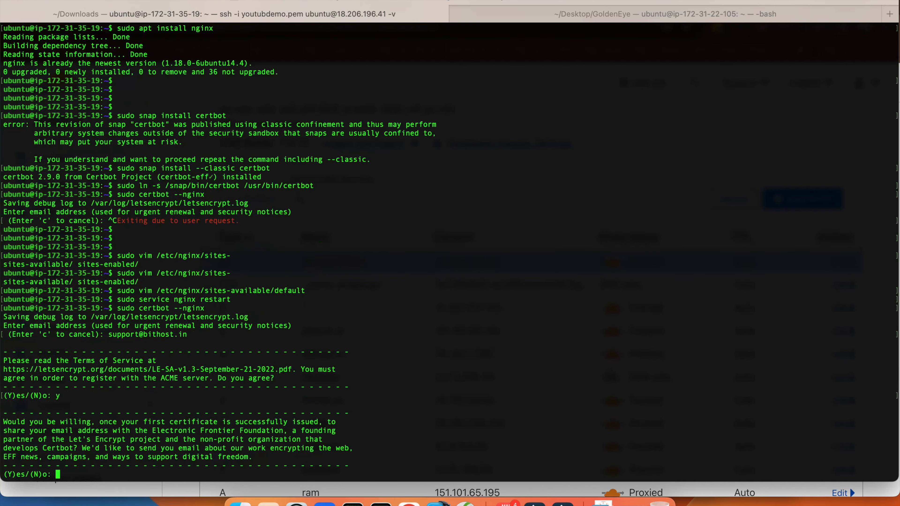
text(y)
key(Return)
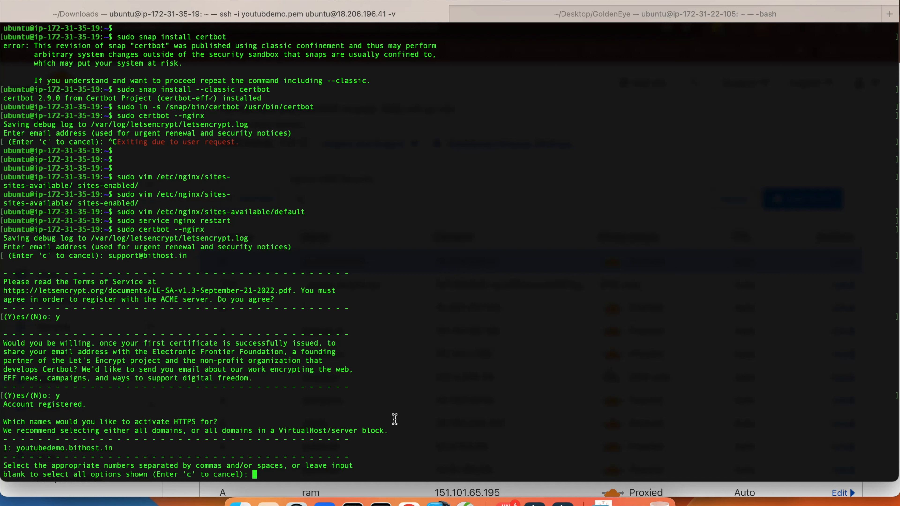
text(1)
key(Return)
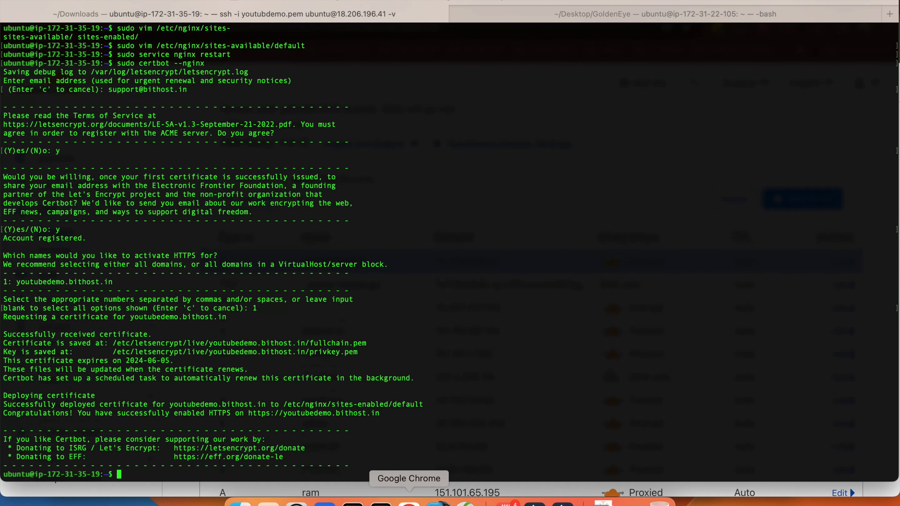
click(410, 503)
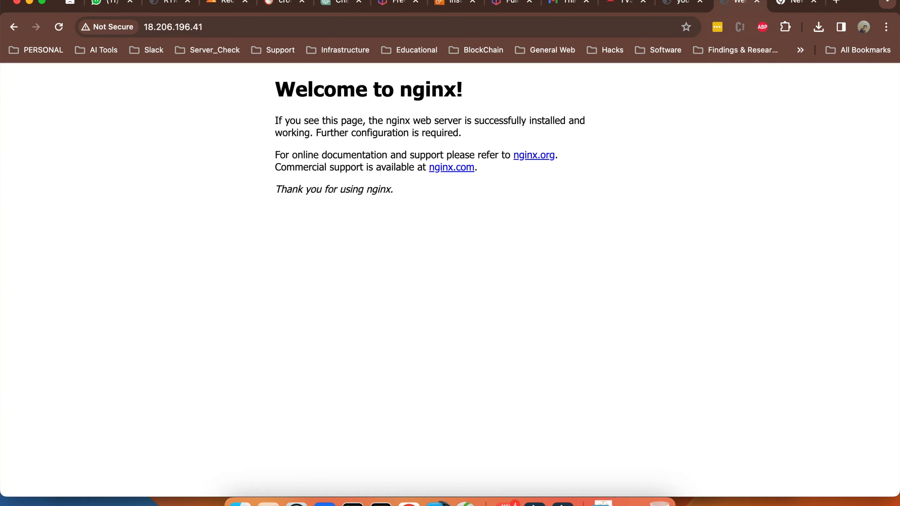
Reload youtubedemo.bithost.in and check the site info shows 'Connection is secure' with a valid certificate
click(677, 2)
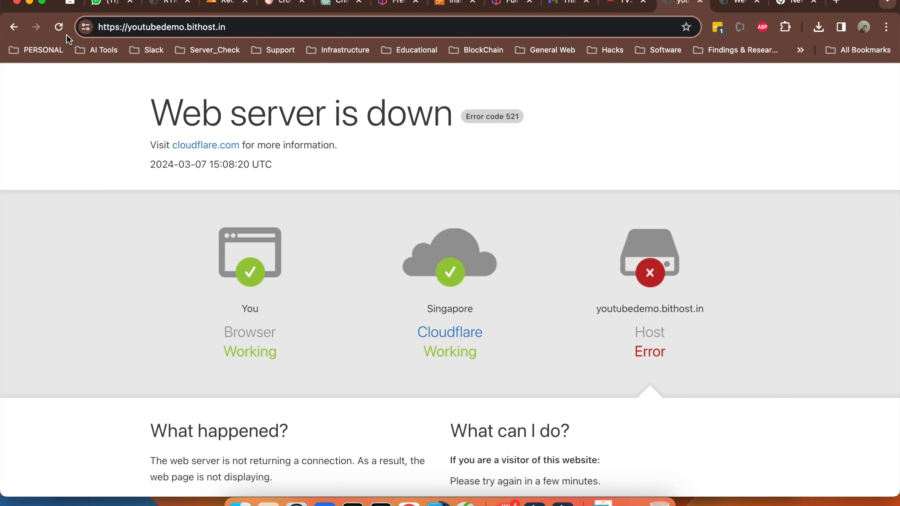
click(59, 27)
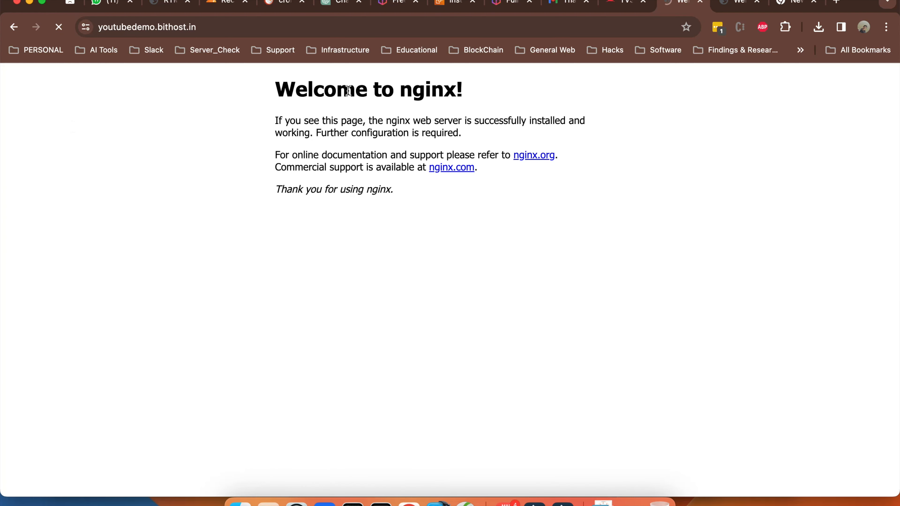
click(90, 27)
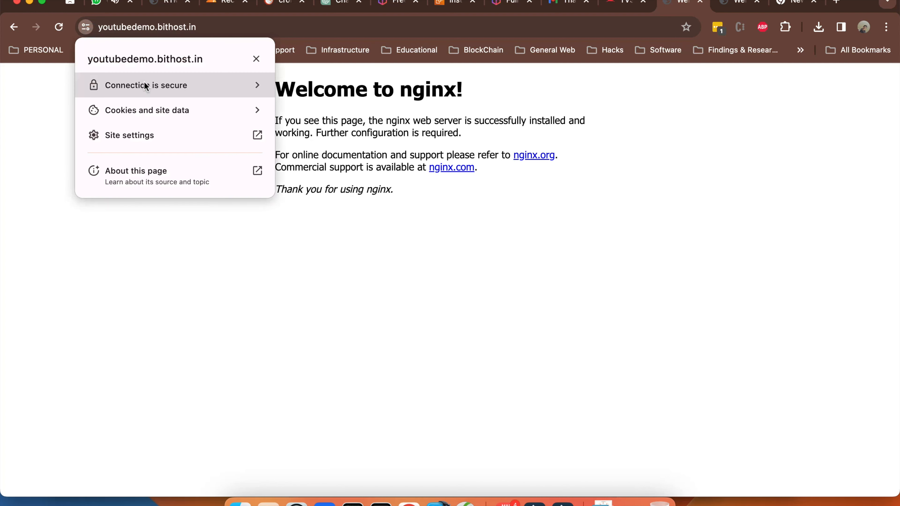
click(144, 82)
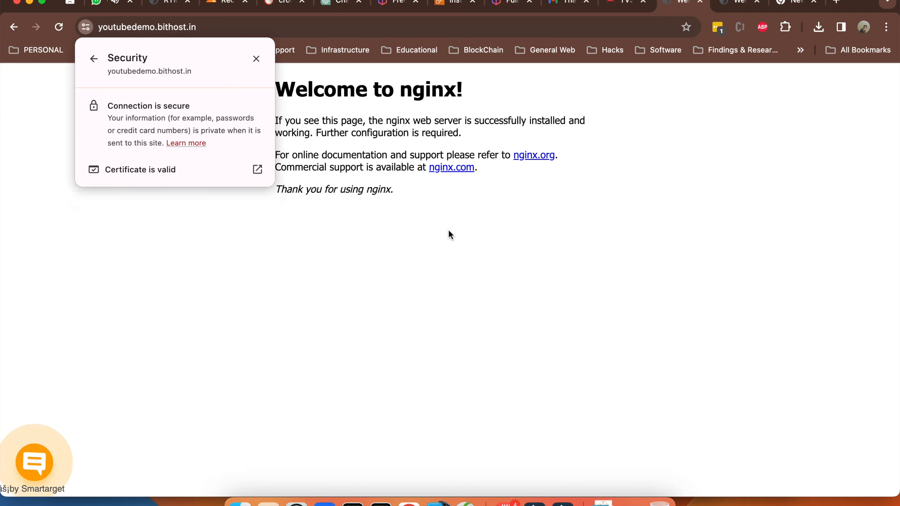
click(494, 116)
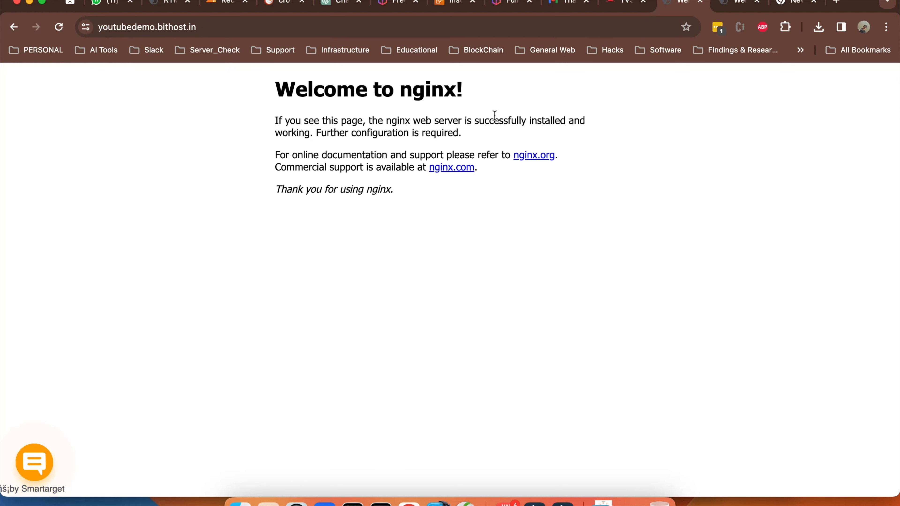